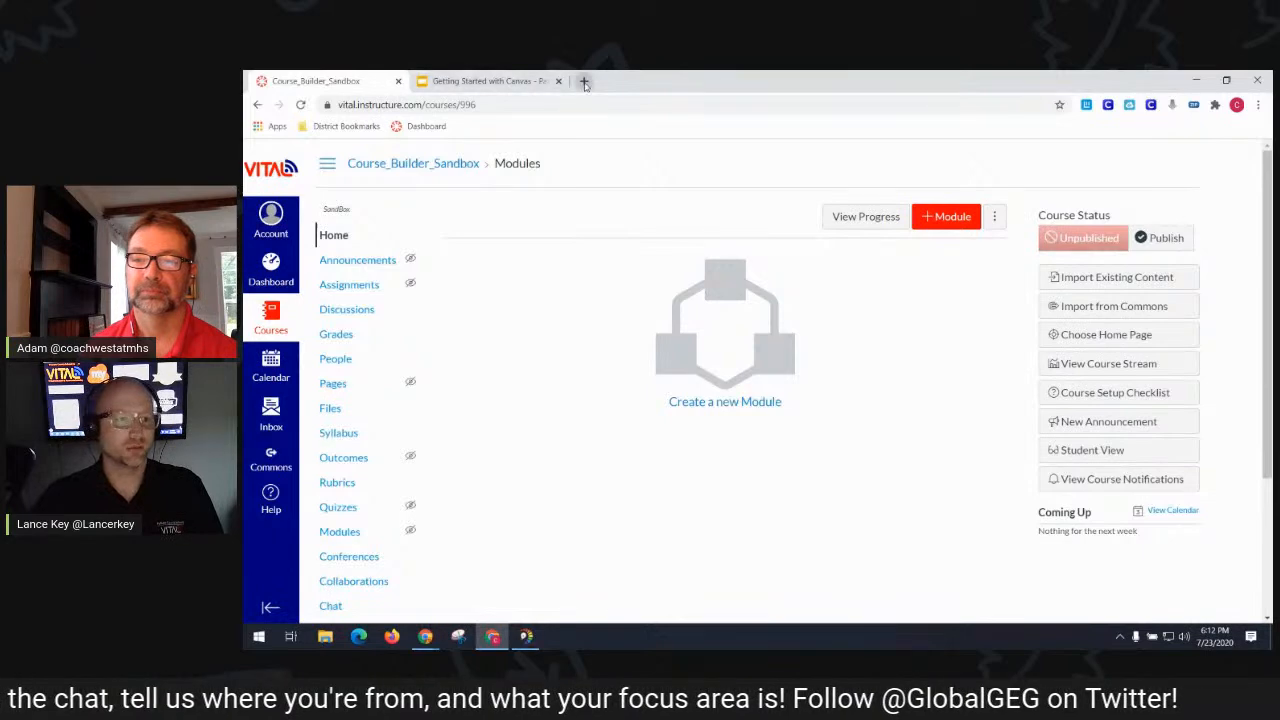
- Open a blank browser tab next to the 'Getting Started with Canvas - Part Deux' slides
click(343, 85)
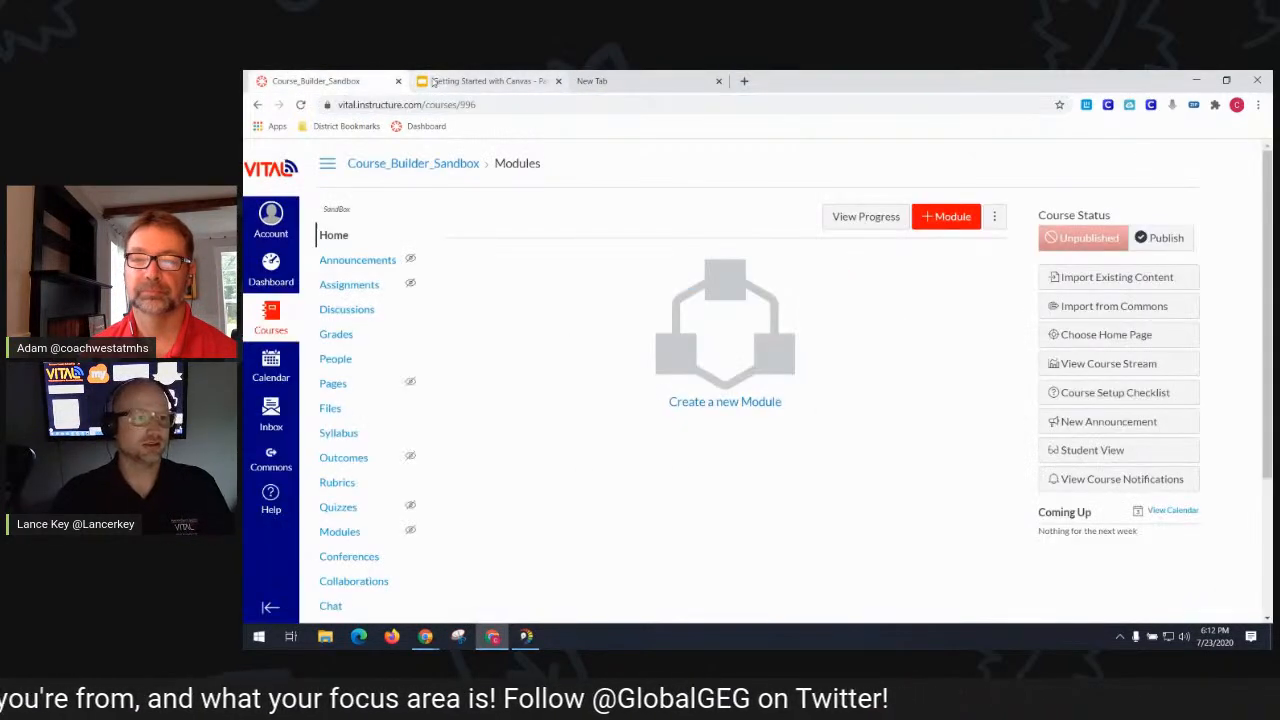
click(480, 81)
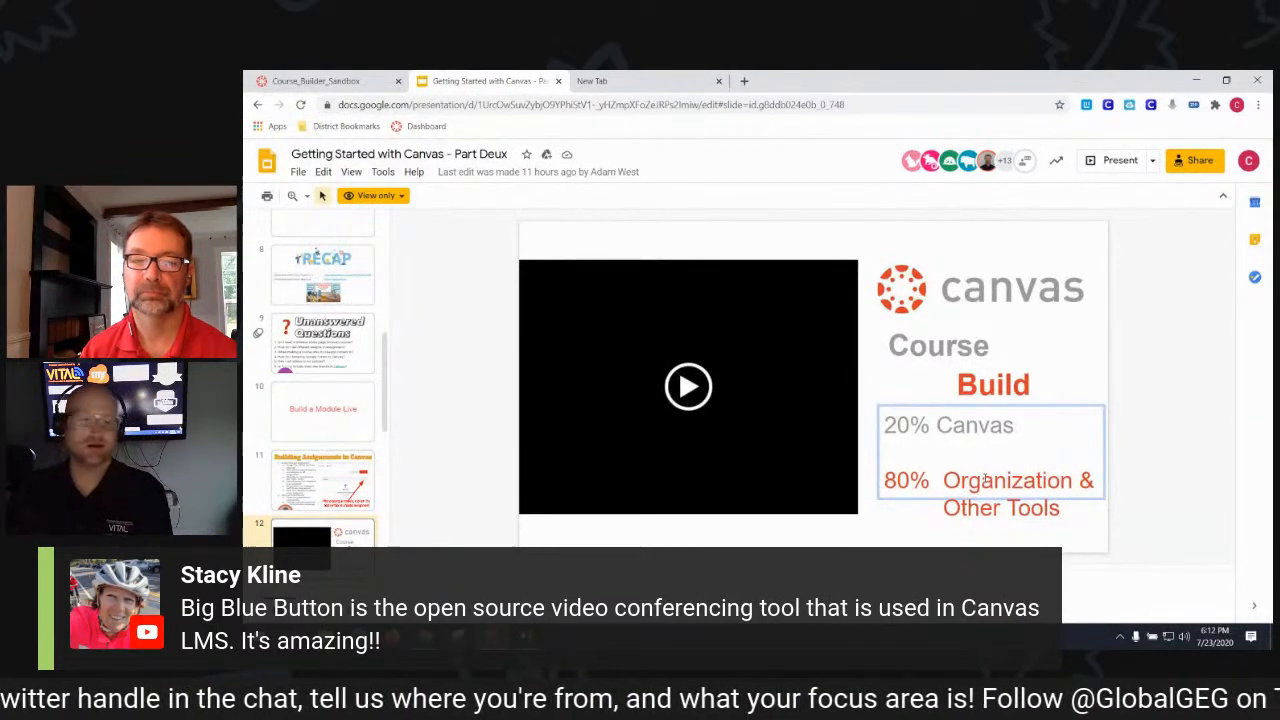
click(613, 84)
- Open Google Drive's Algebra 1 > S 2 > unit 08 Systems folder, then return to Canvas Modules
text(drive.google.com)
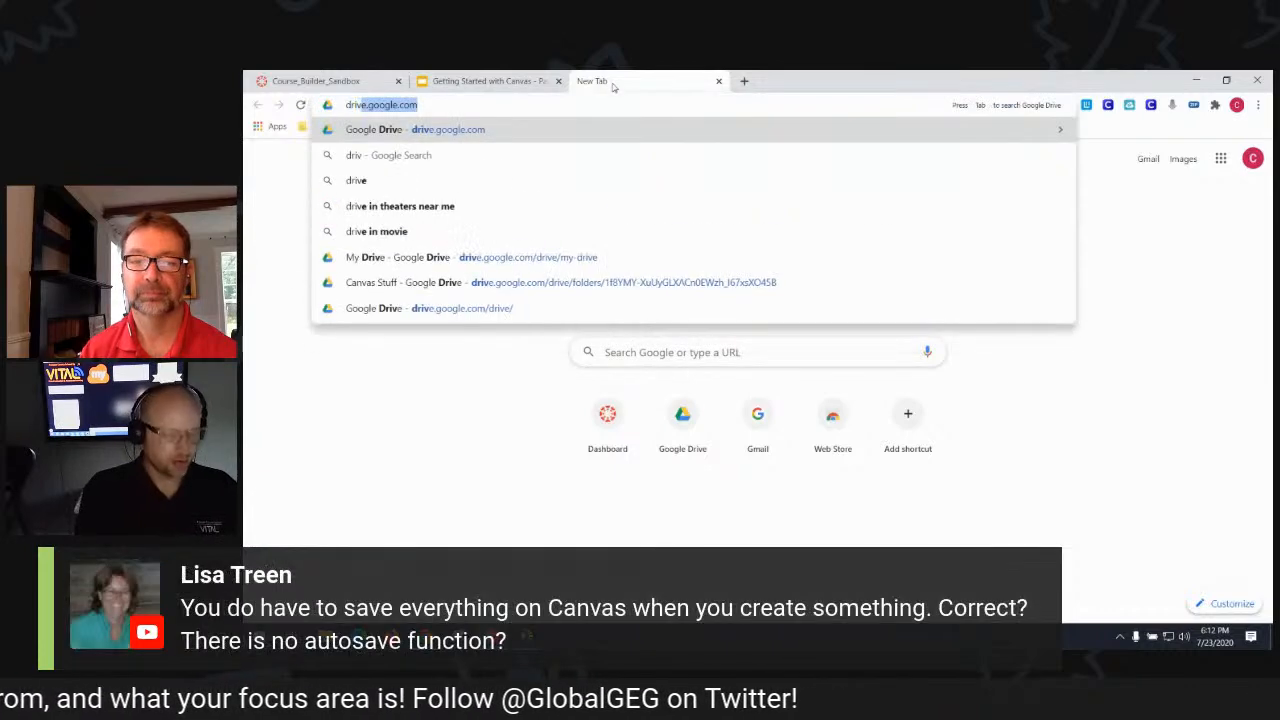
key(Return)
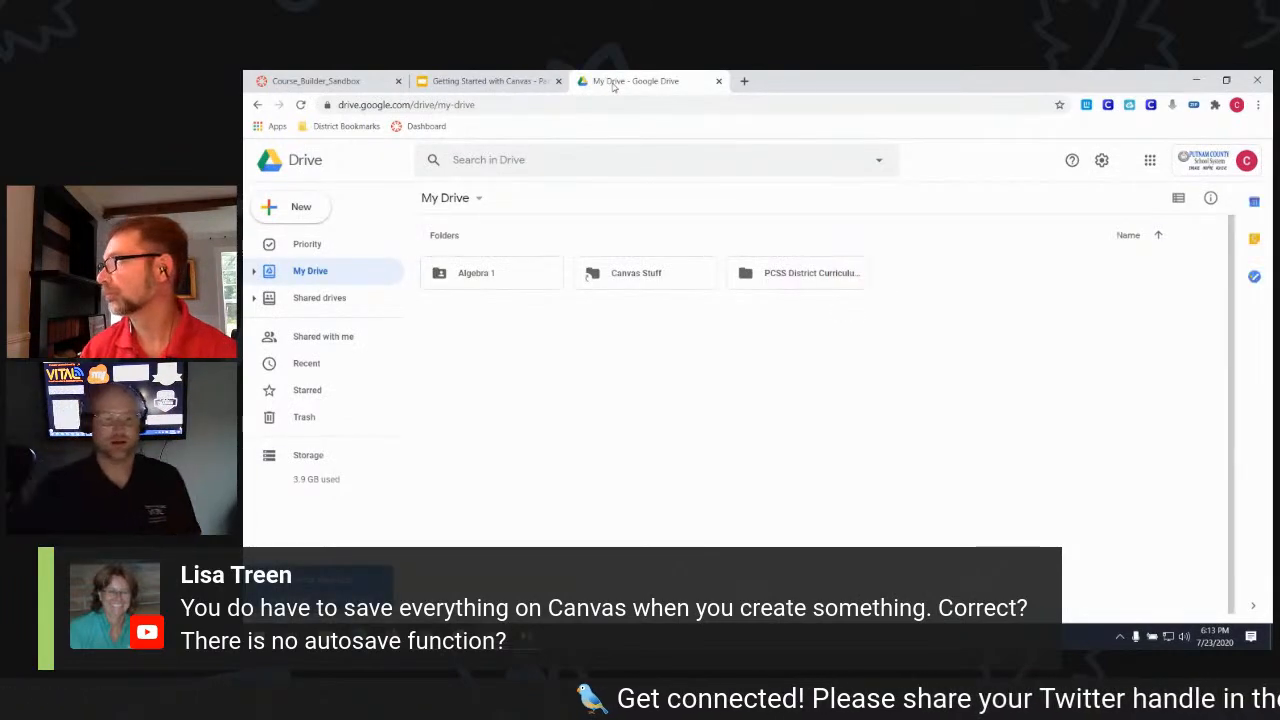
double_click(516, 280)
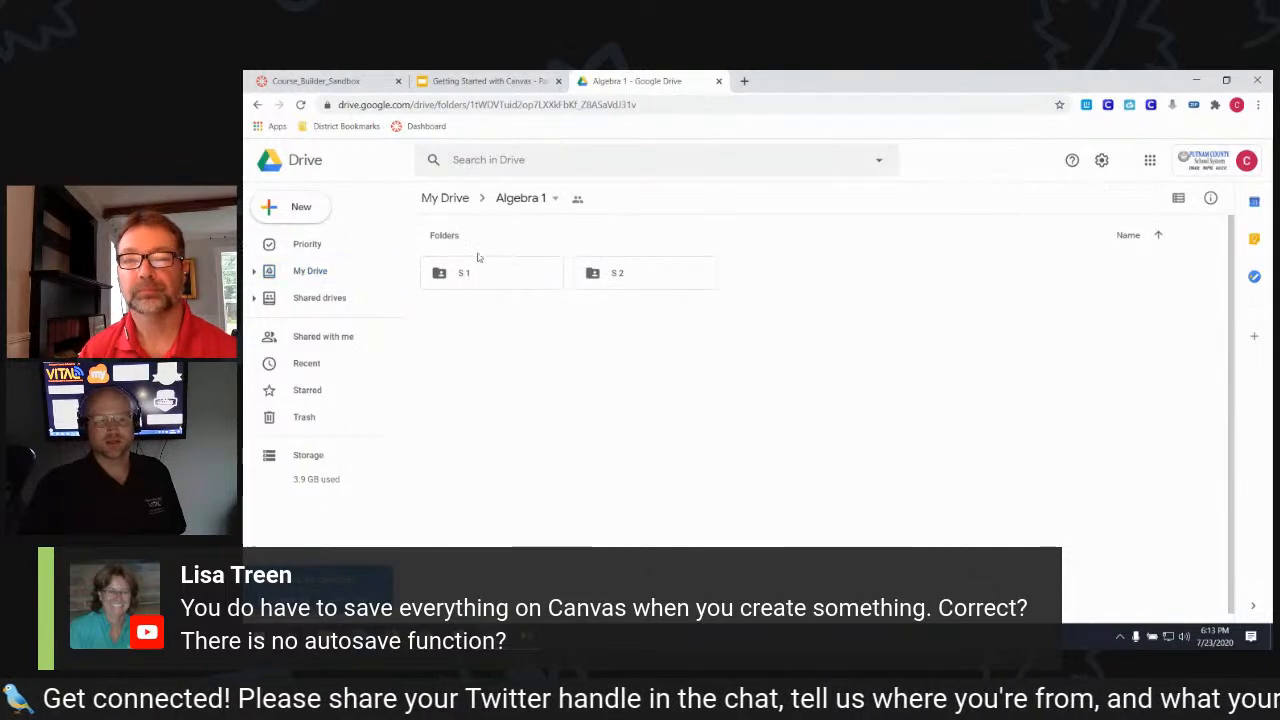
double_click(641, 276)
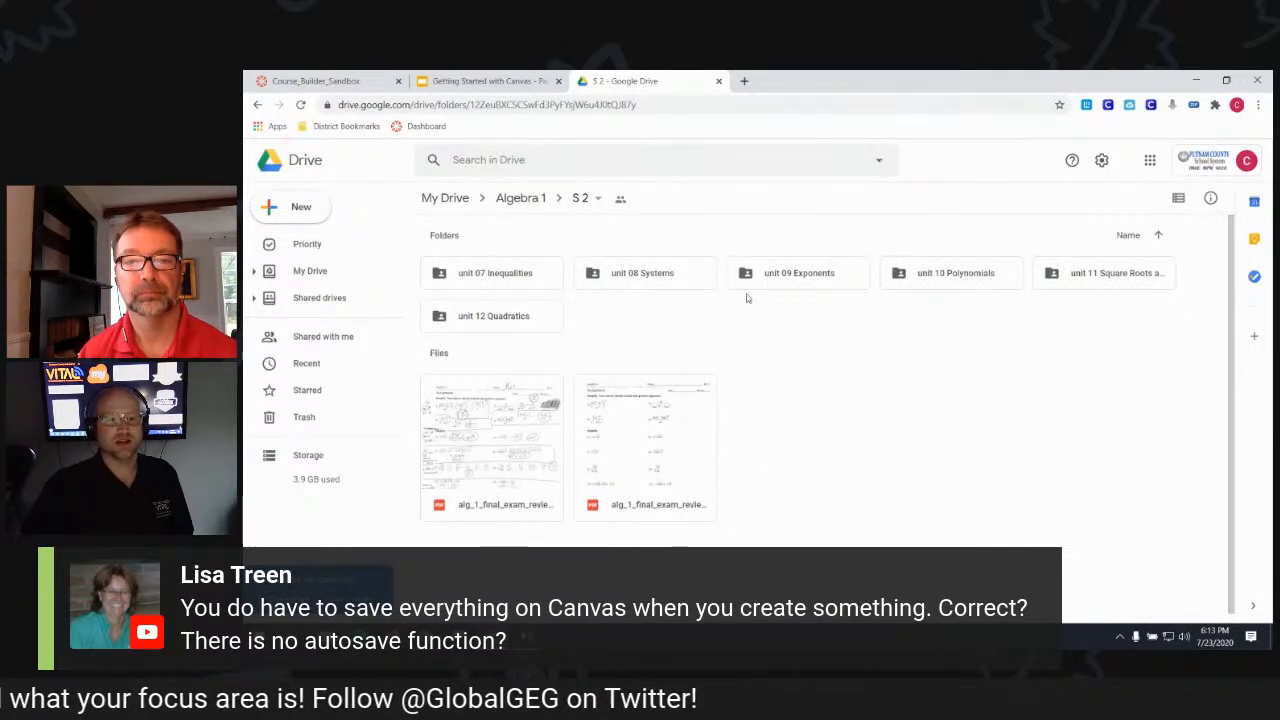
double_click(665, 268)
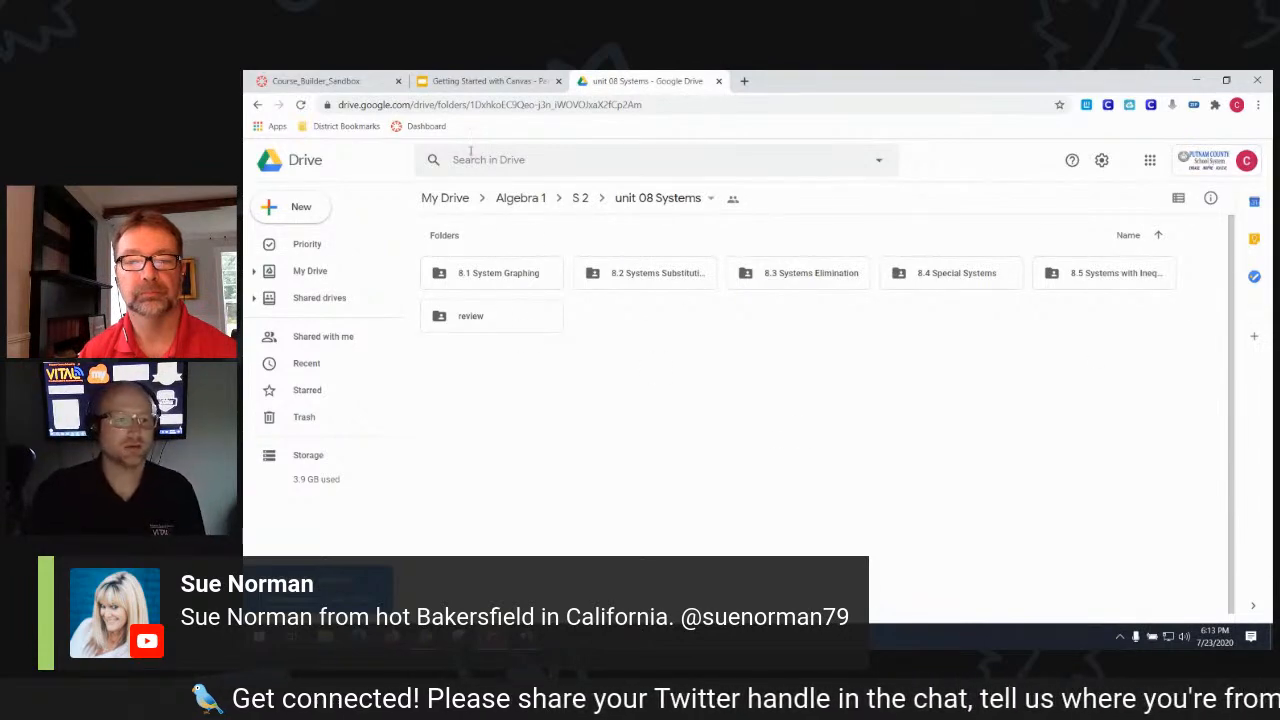
click(340, 80)
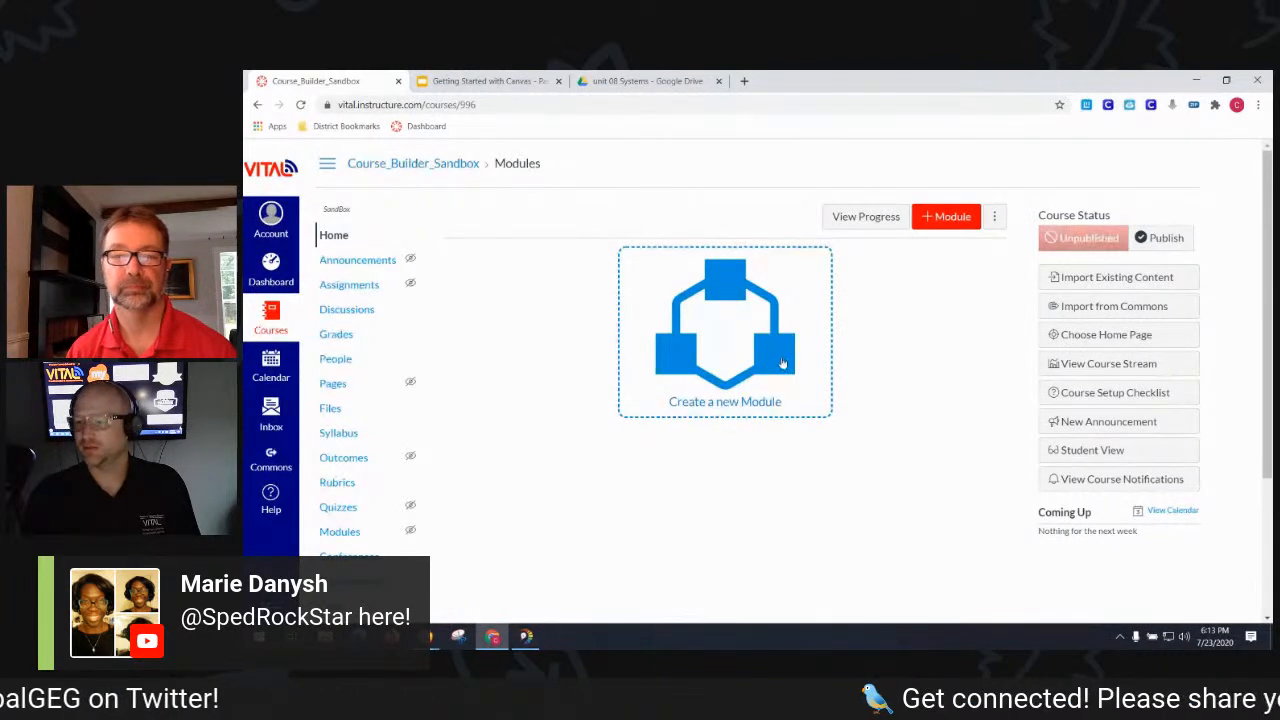
- Add a new module named 'Unit 8 Systems of Equations' to the course
click(940, 222)
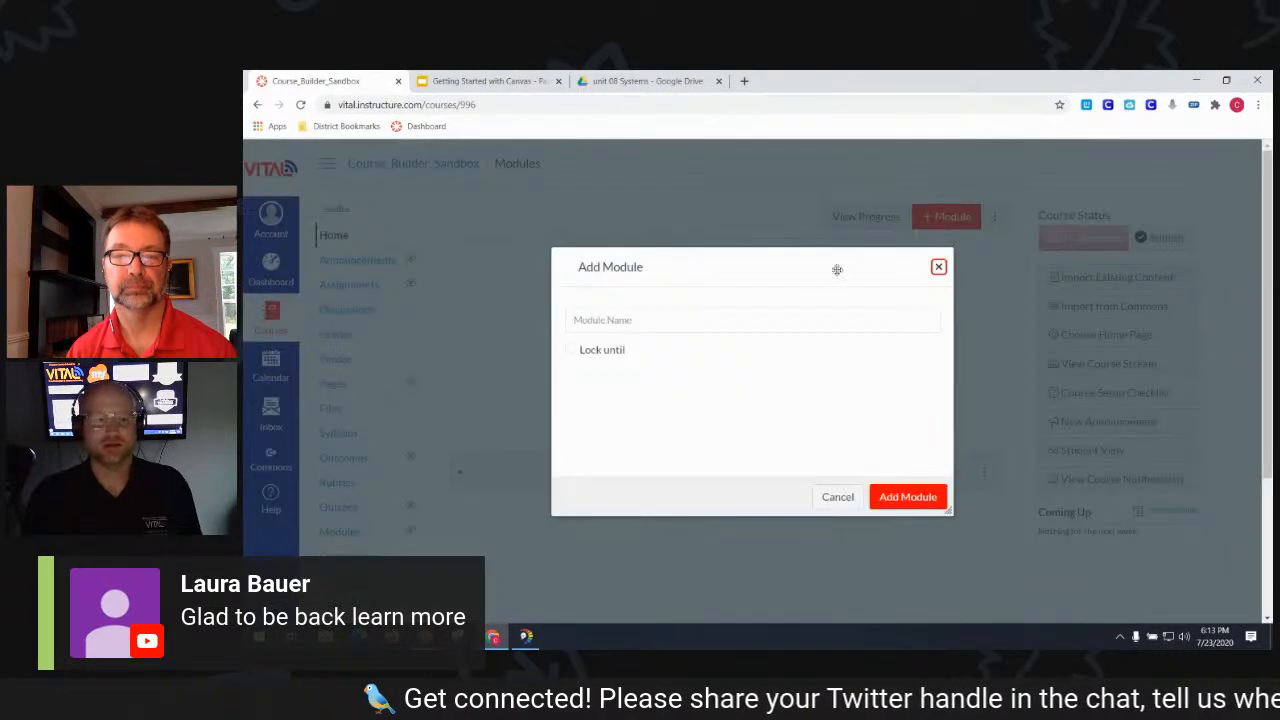
click(826, 320)
text(Unit)
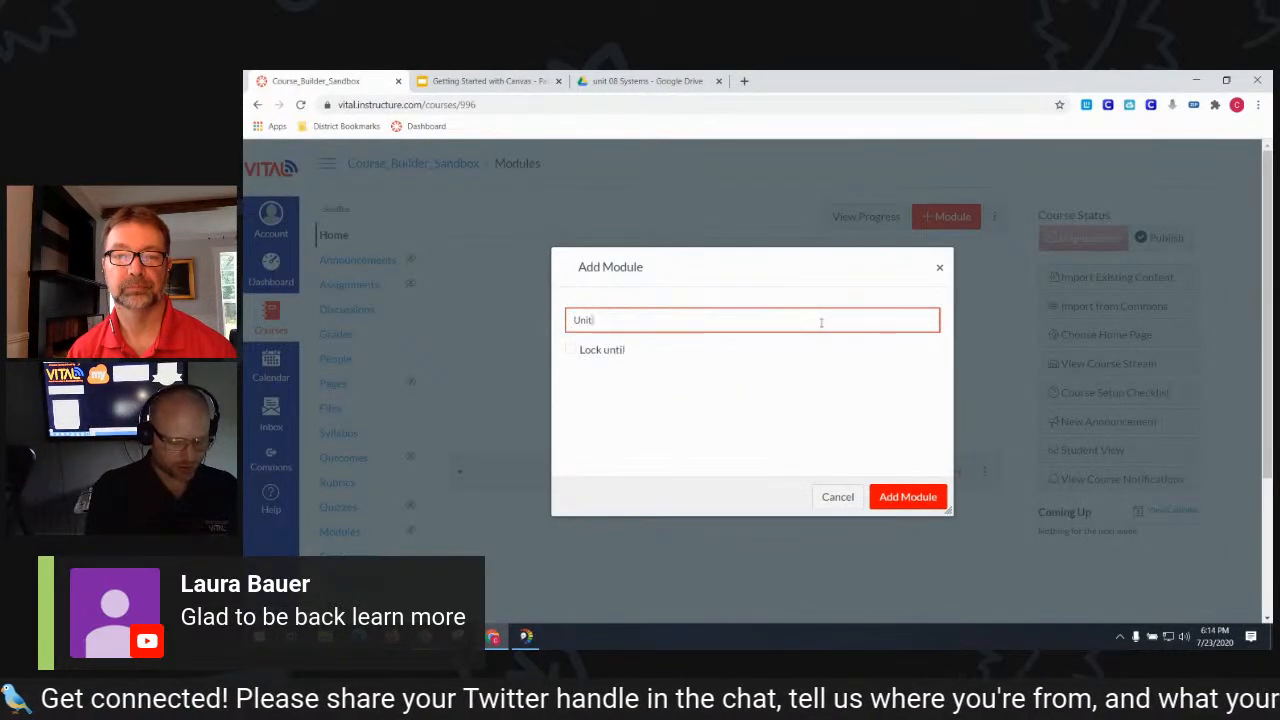
text( 8 Systems of)
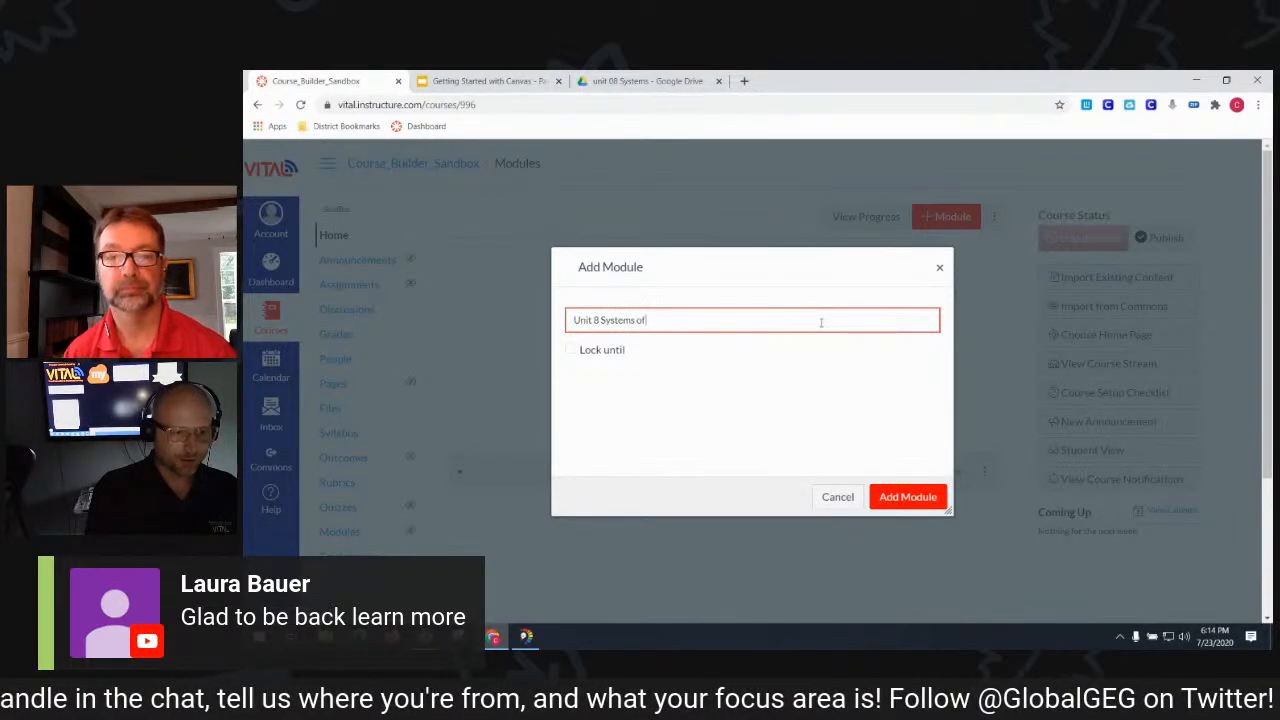
text( We)
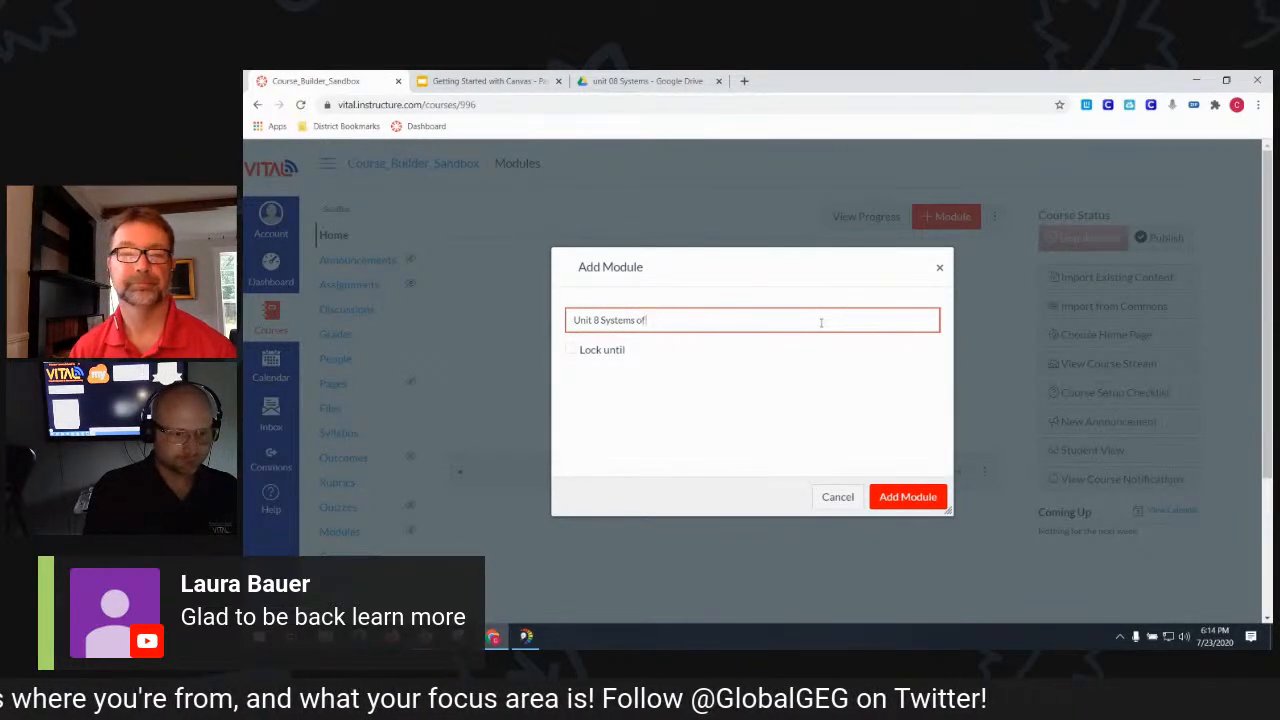
text( Equations)
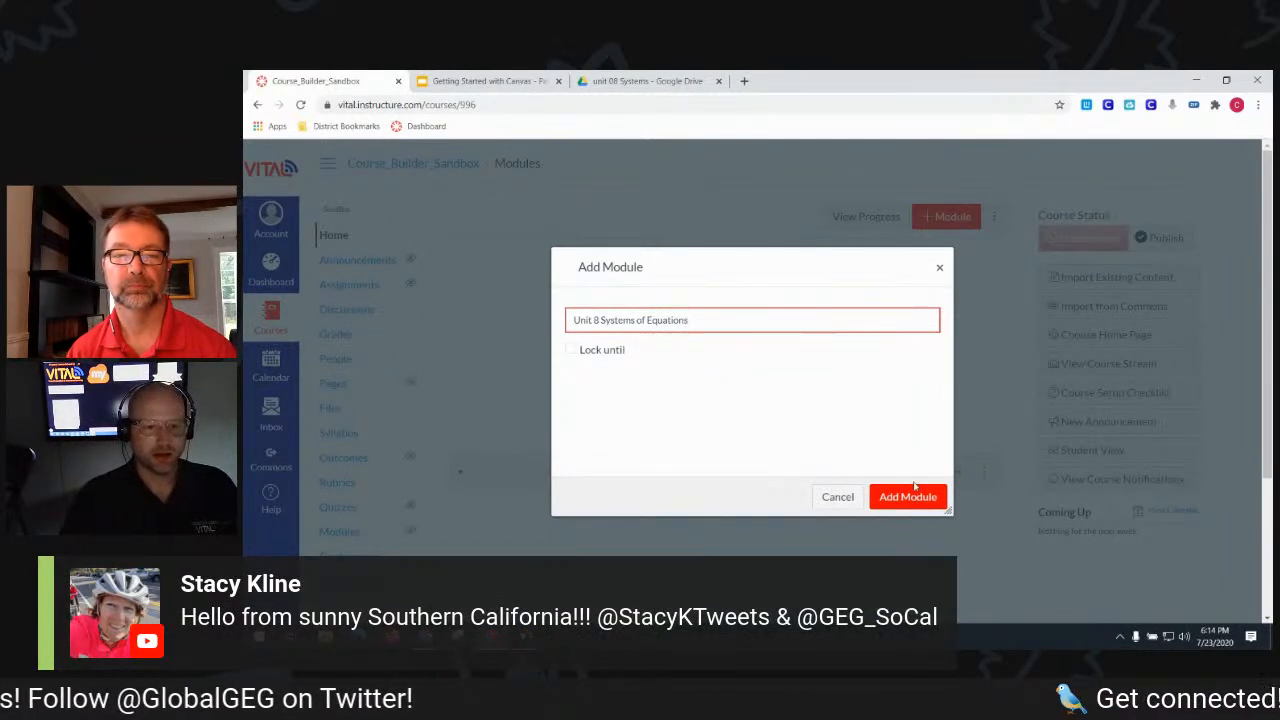
click(915, 498)
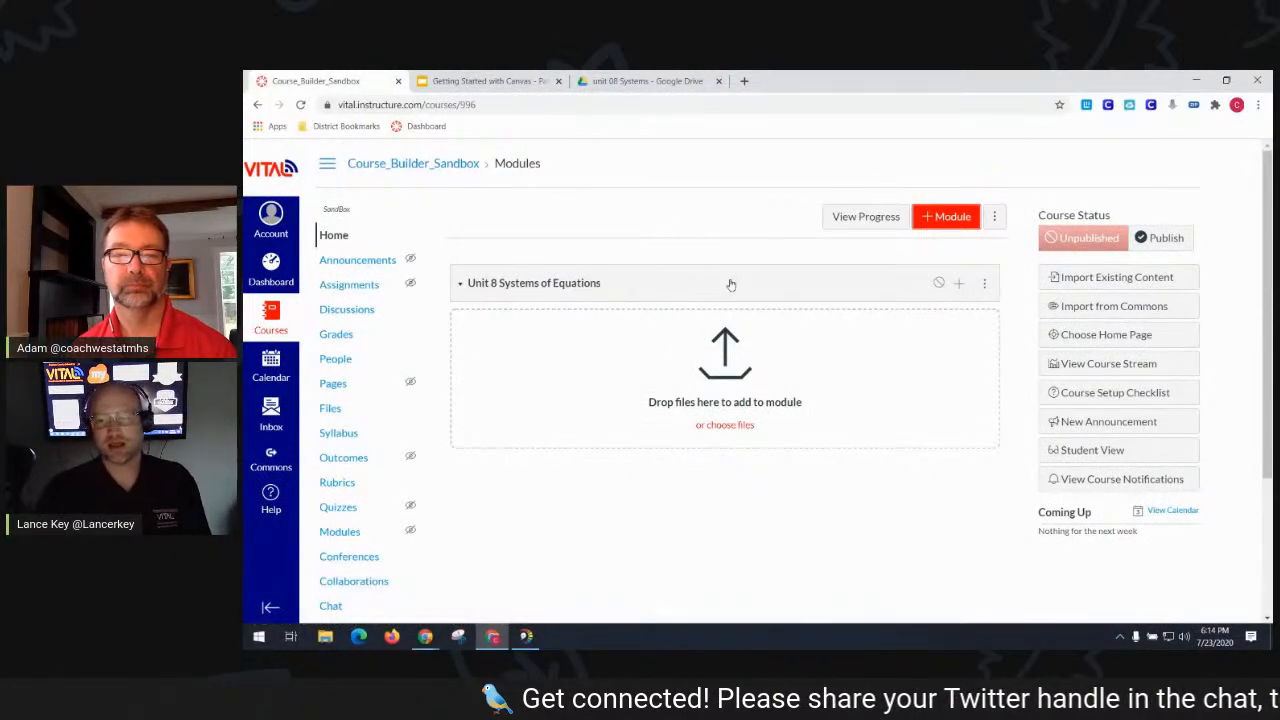
- Create a new assignment 8.1 inside the Unit 8 module
click(960, 286)
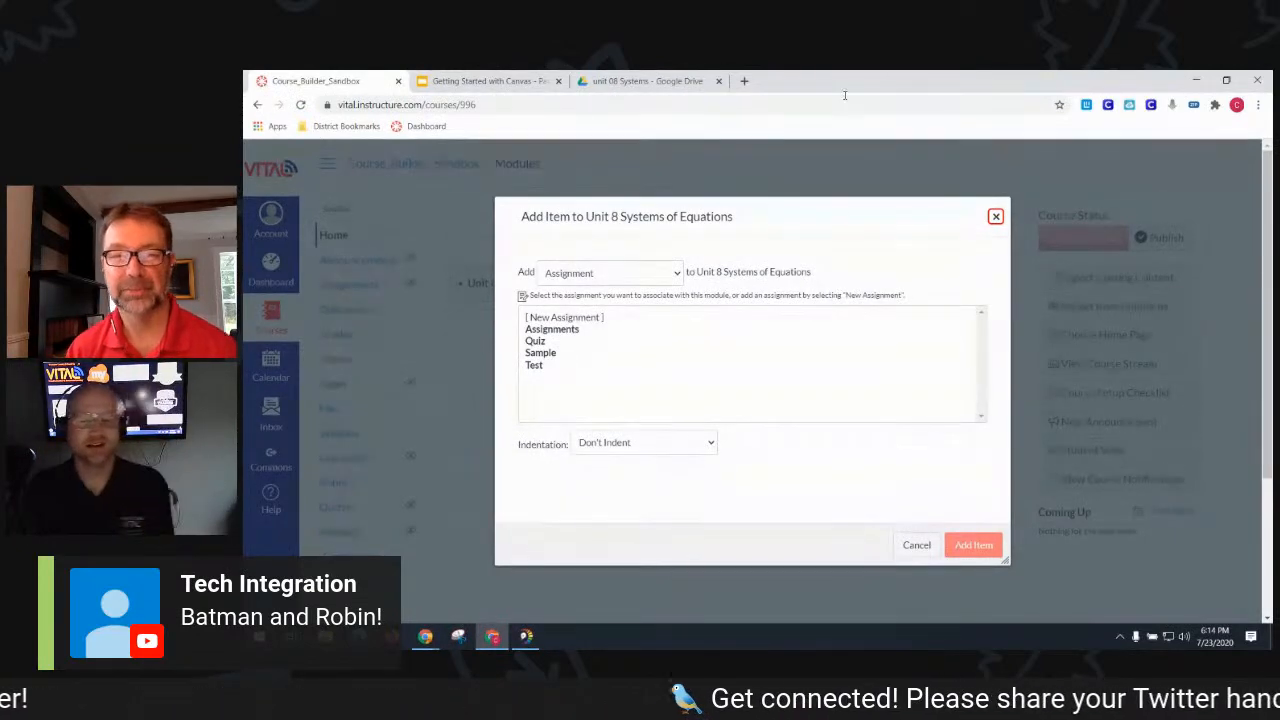
click(652, 277)
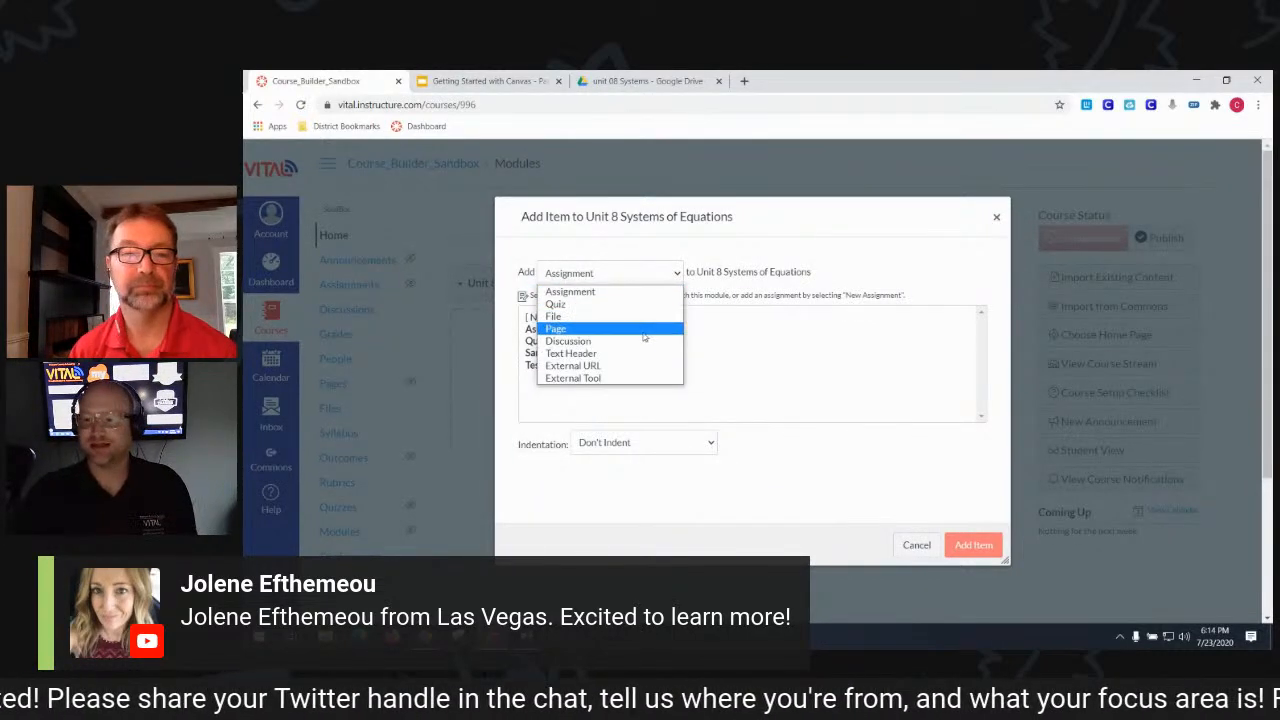
click(820, 286)
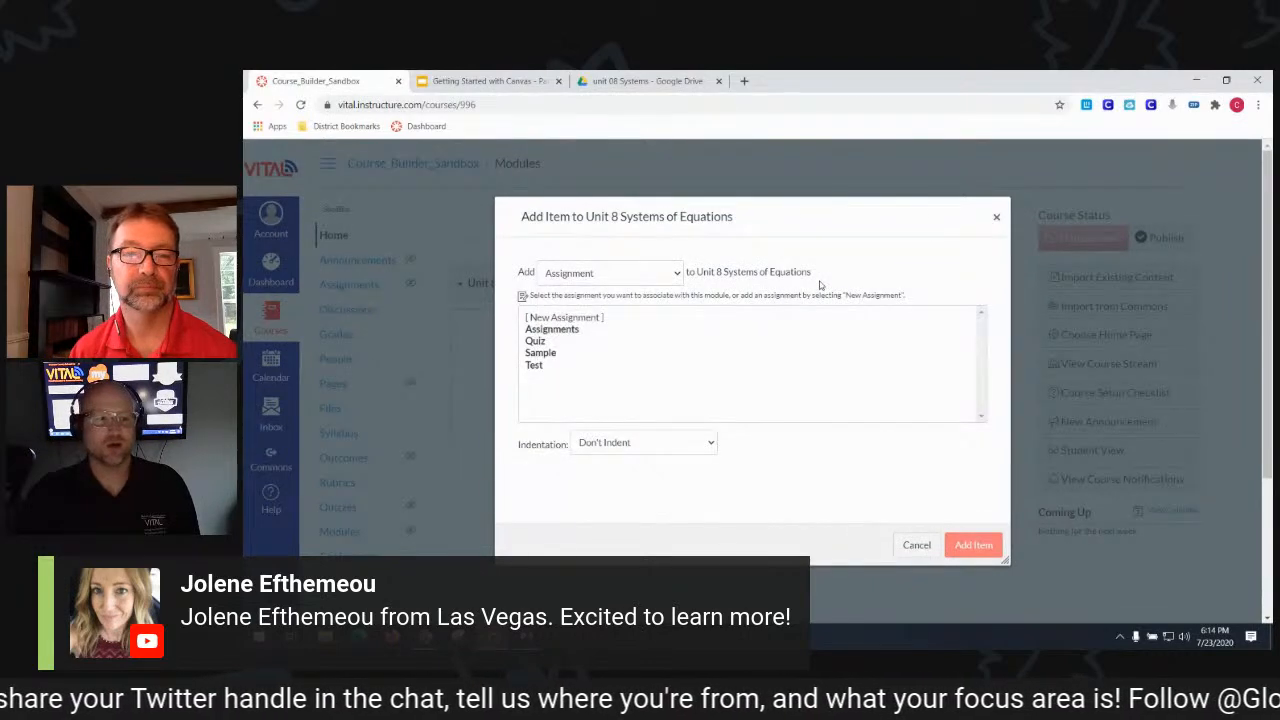
click(600, 318)
click(671, 447)
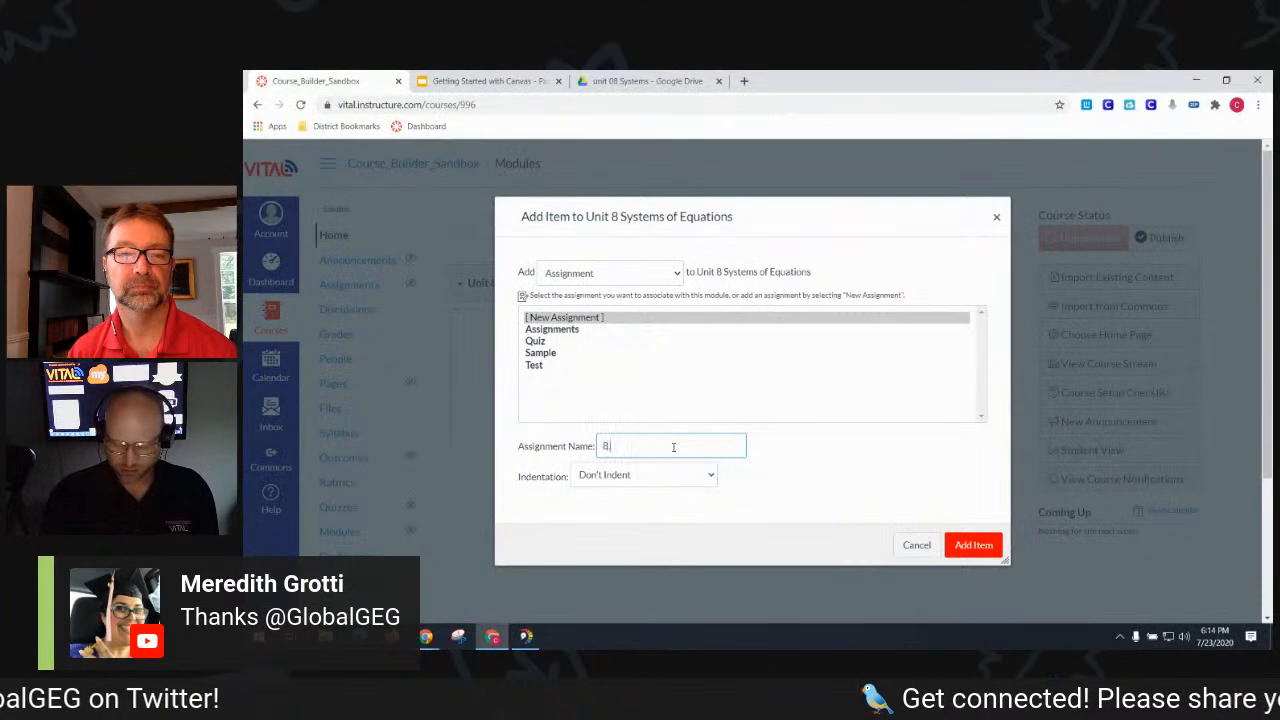
click(965, 546)
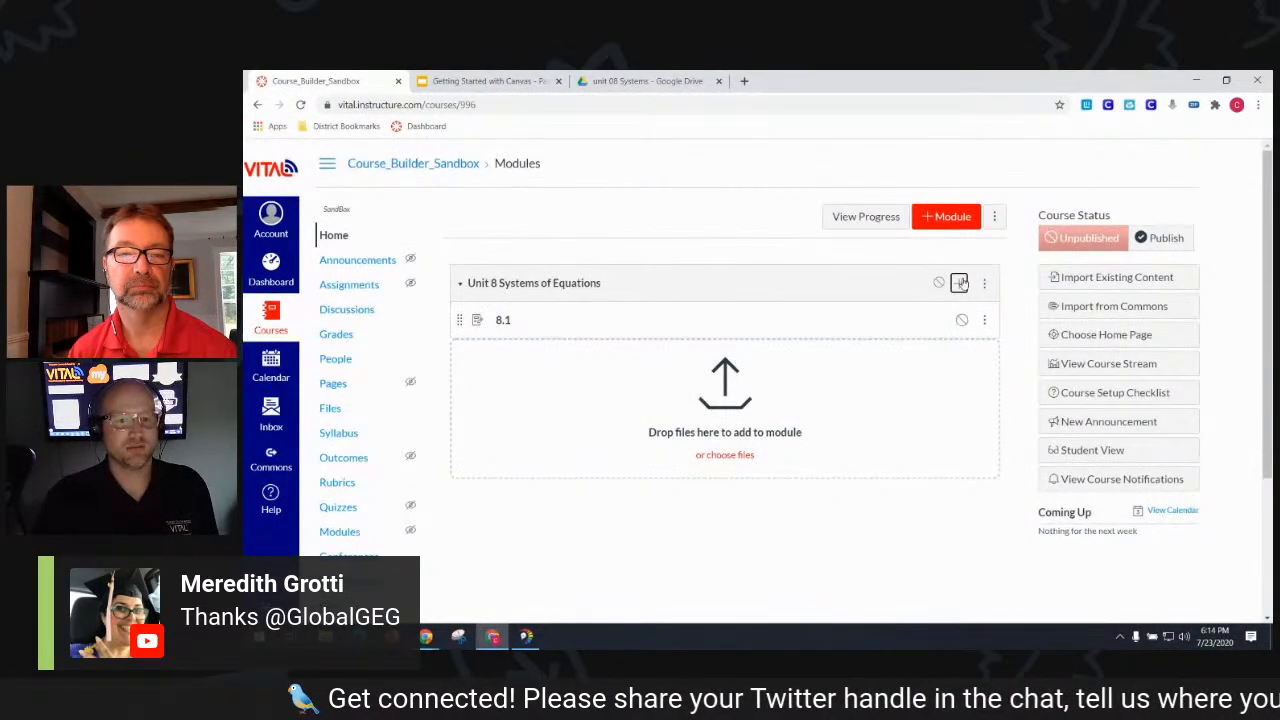
- Add new assignments 8.2 and 8.3 to the module
click(959, 283)
click(664, 452)
key(BackSpace)
text(2)
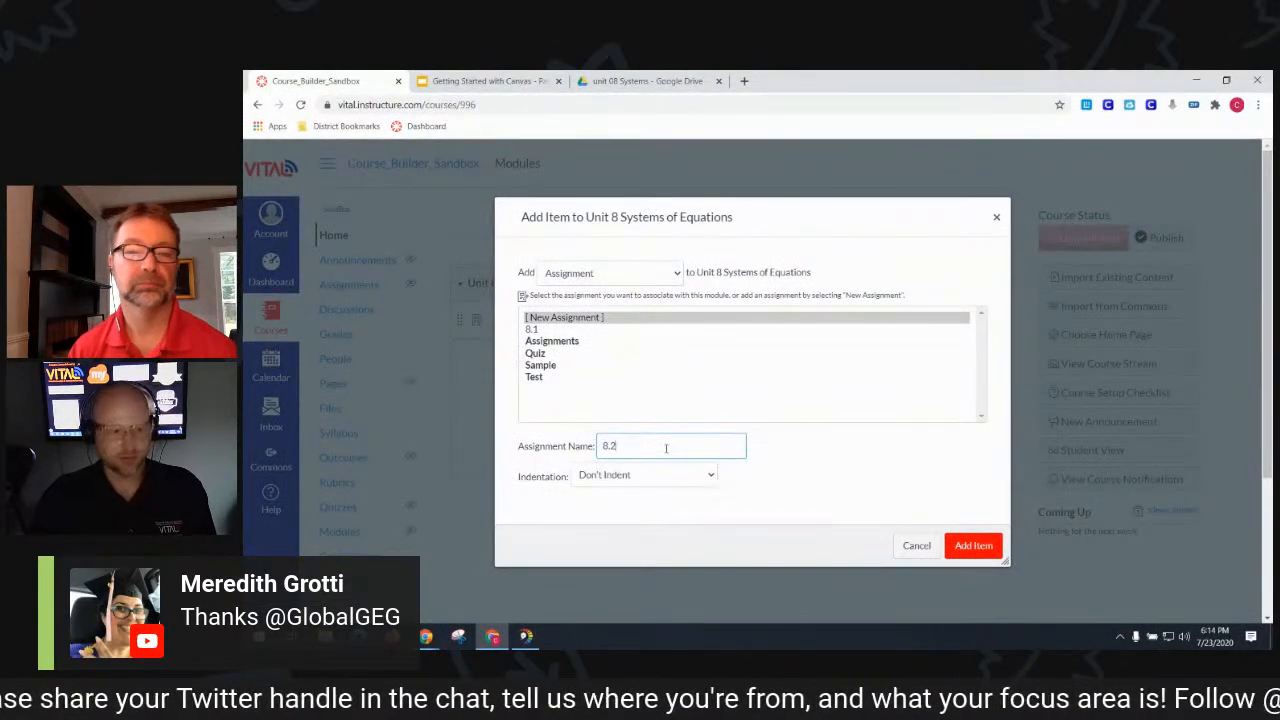
click(965, 545)
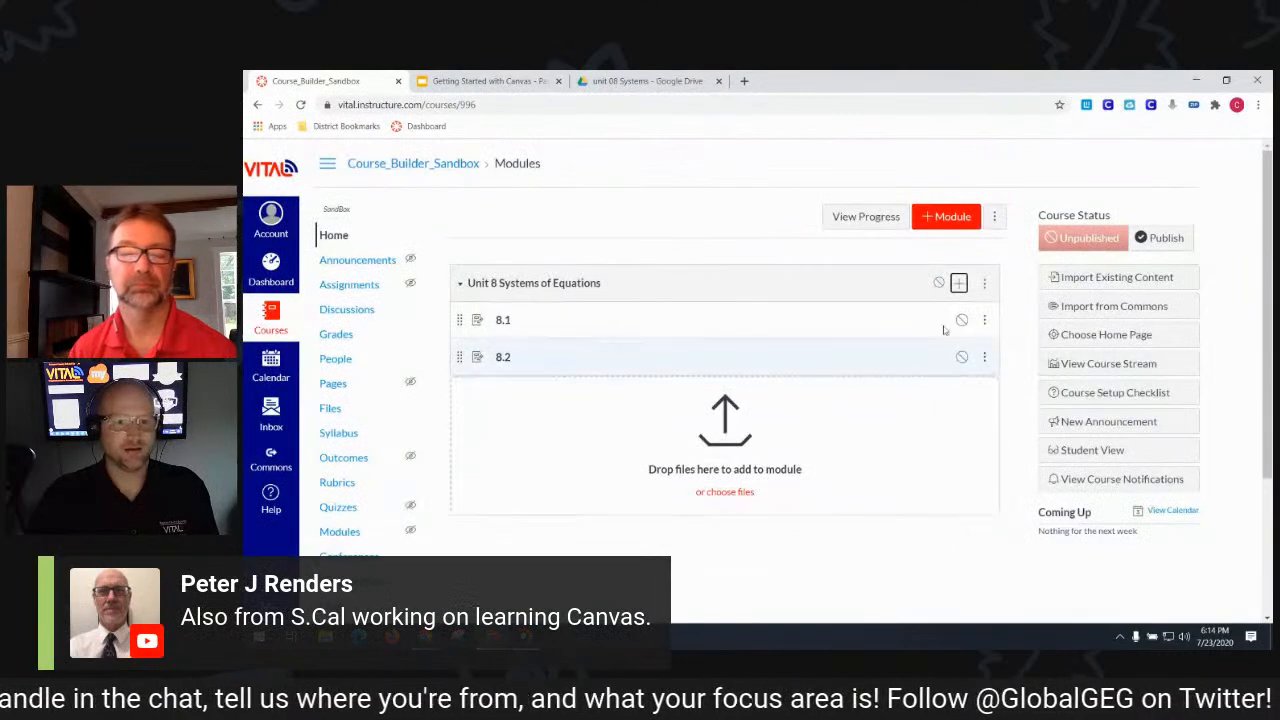
click(959, 288)
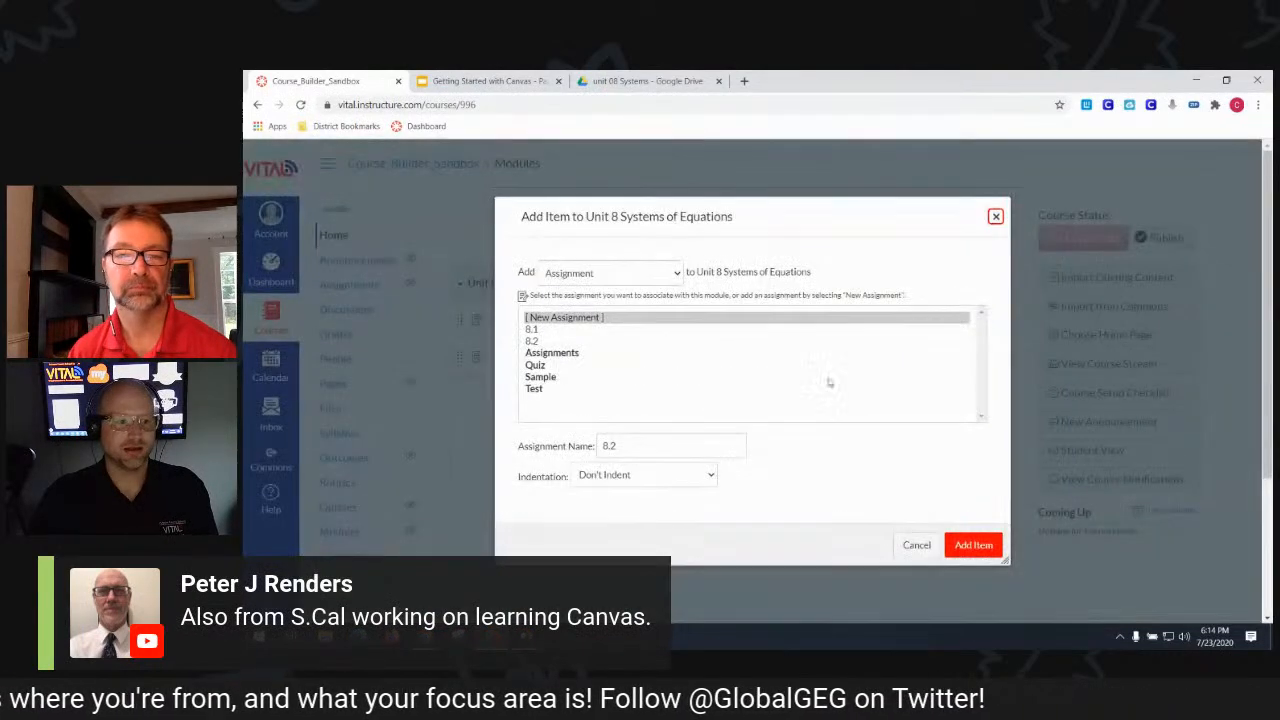
click(715, 438)
key(BackSpace)
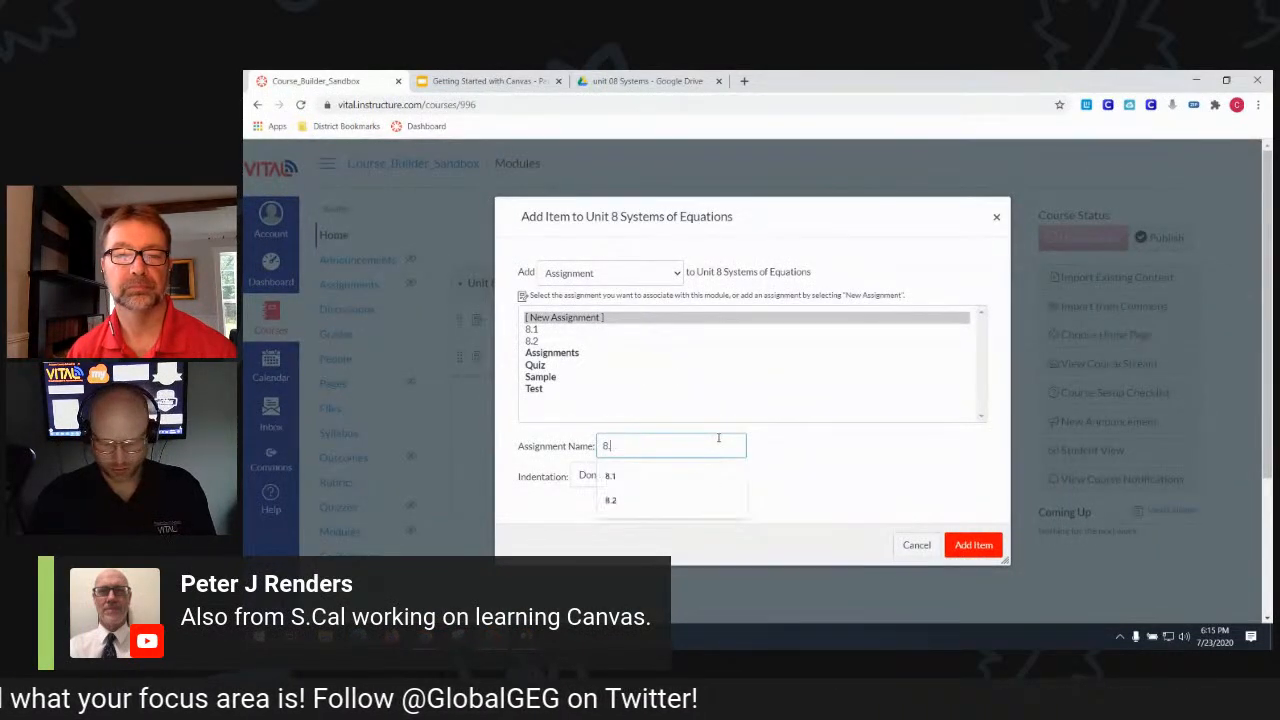
text(3)
click(968, 547)
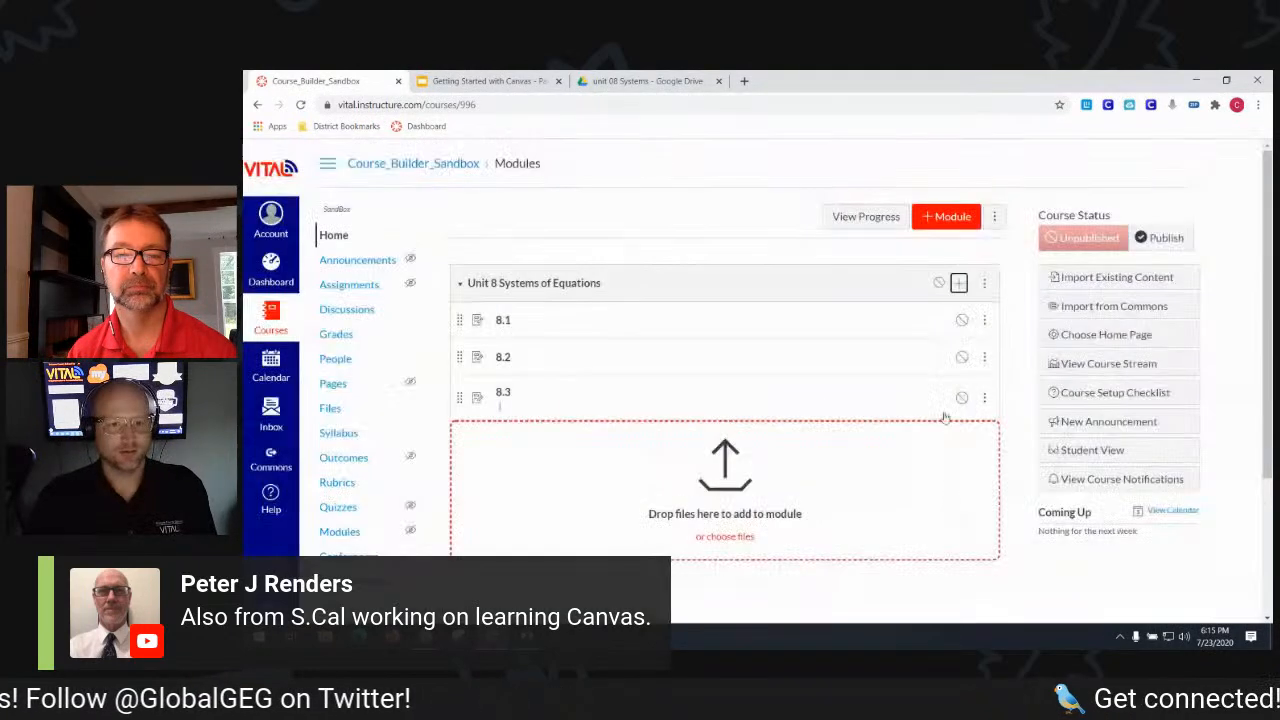
- Add new assignments 8.4 and 8.5 to the module
click(960, 284)
click(687, 446)
key(BackSpace)
text(4)
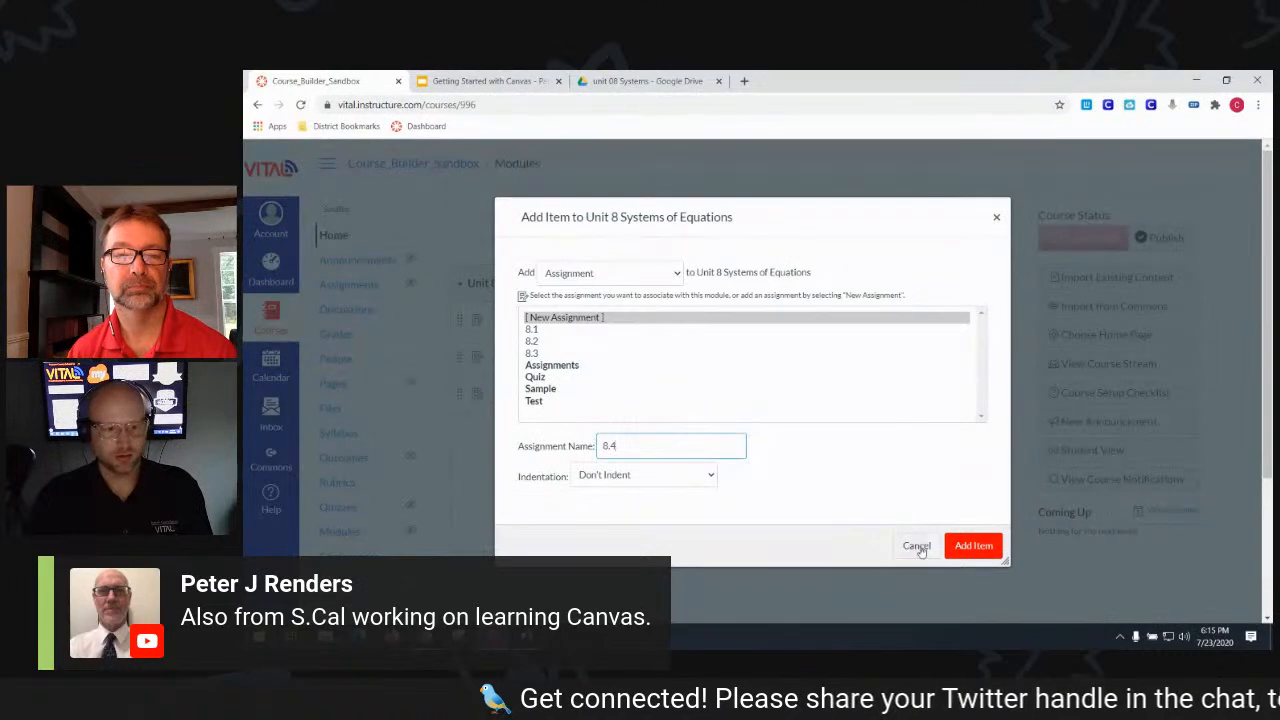
click(958, 546)
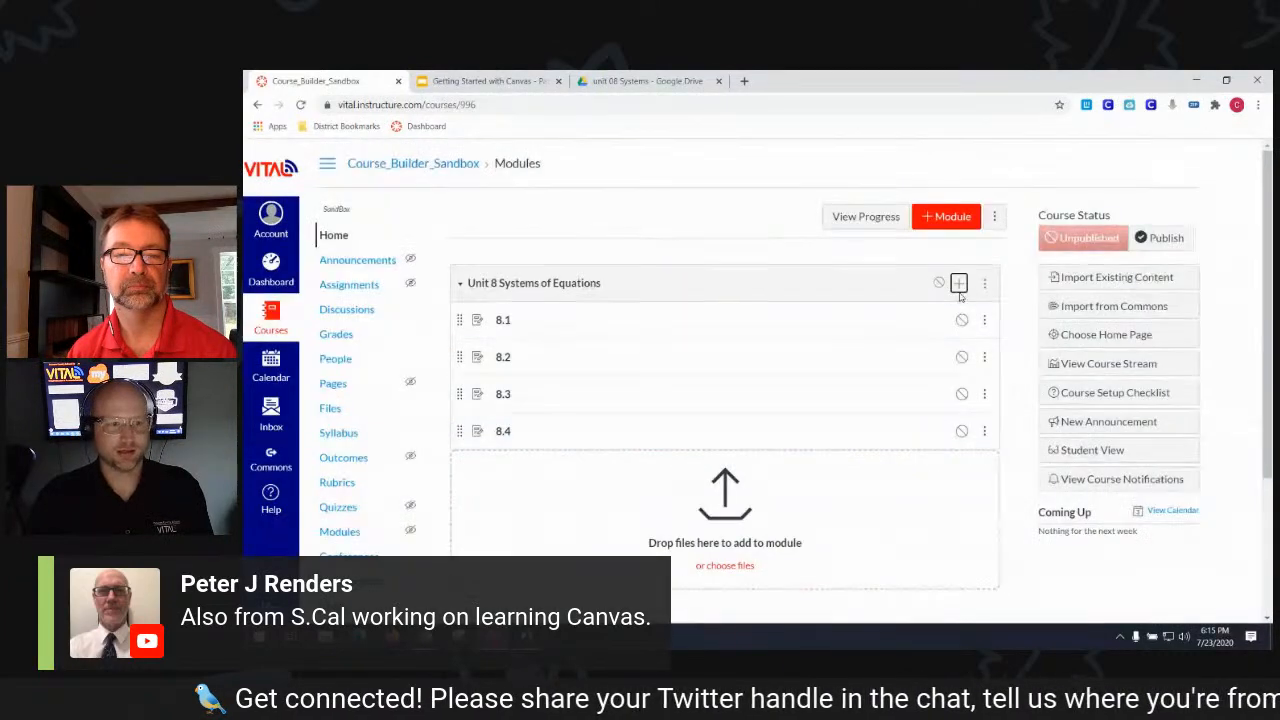
click(961, 287)
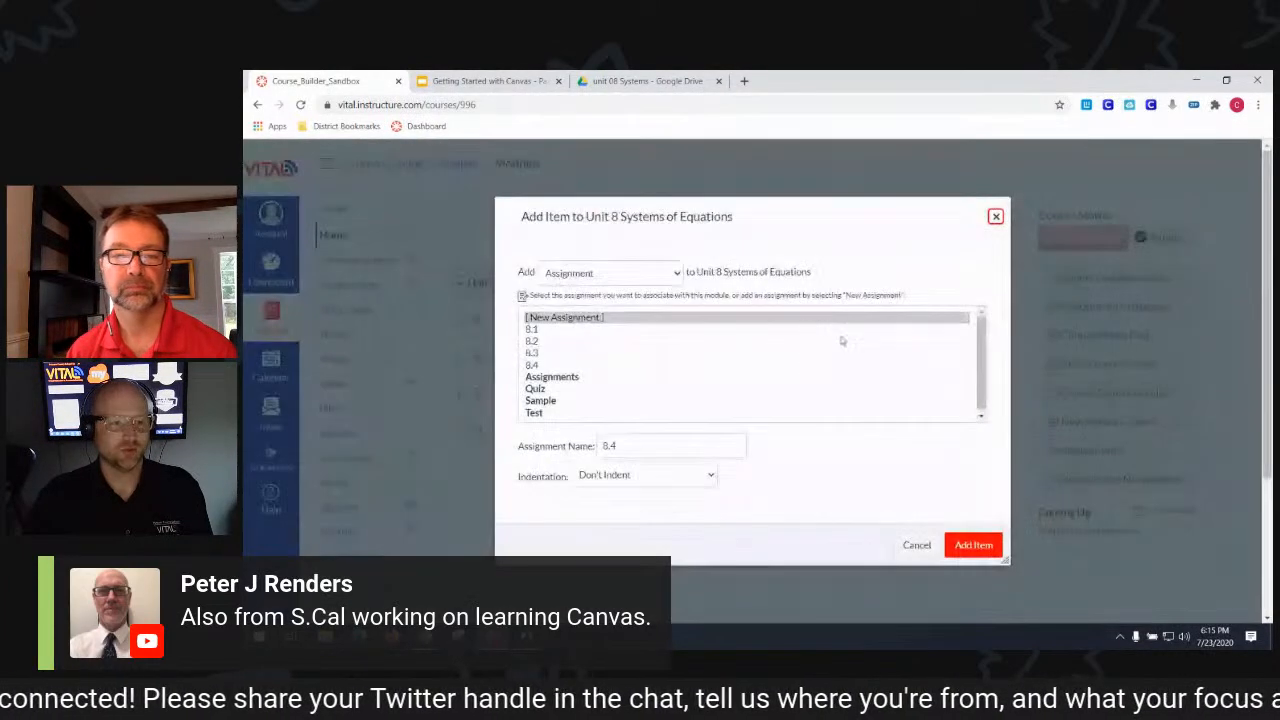
text(8.4)
key(BackSpace)
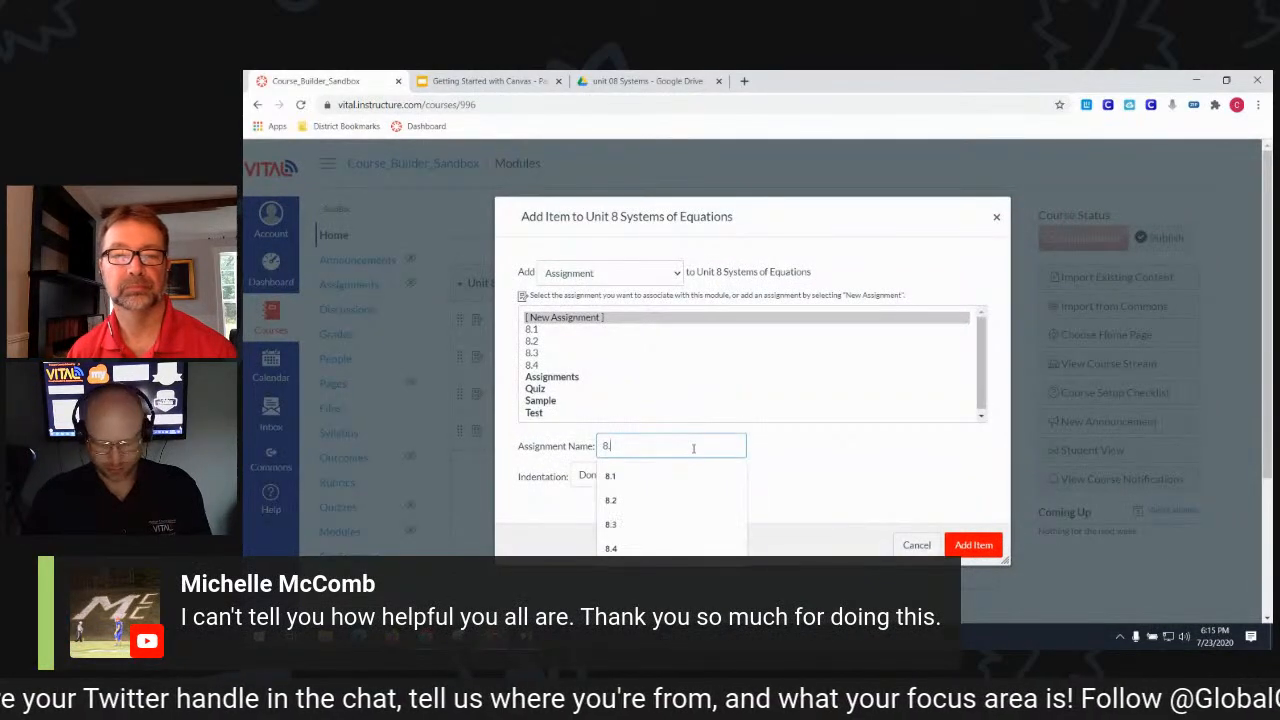
text(5)
click(973, 545)
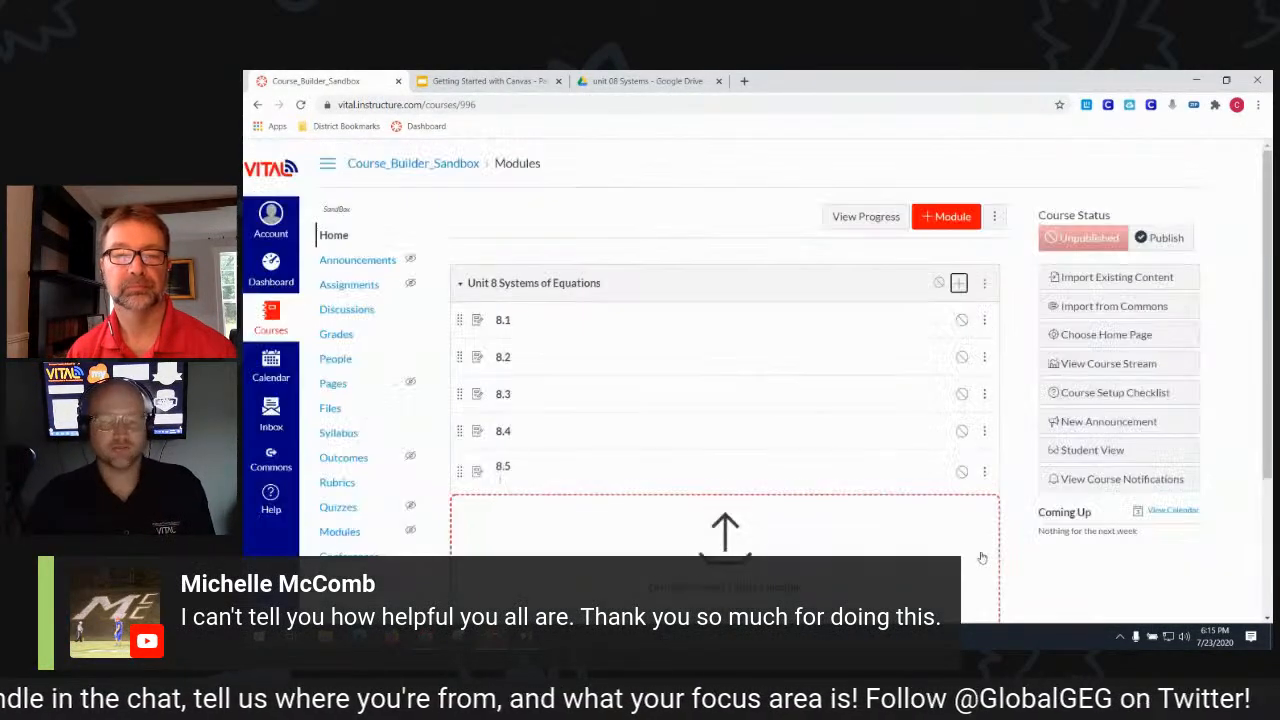
- Add a 'Unit 8 Review' assignment as the module's last item
click(959, 284)
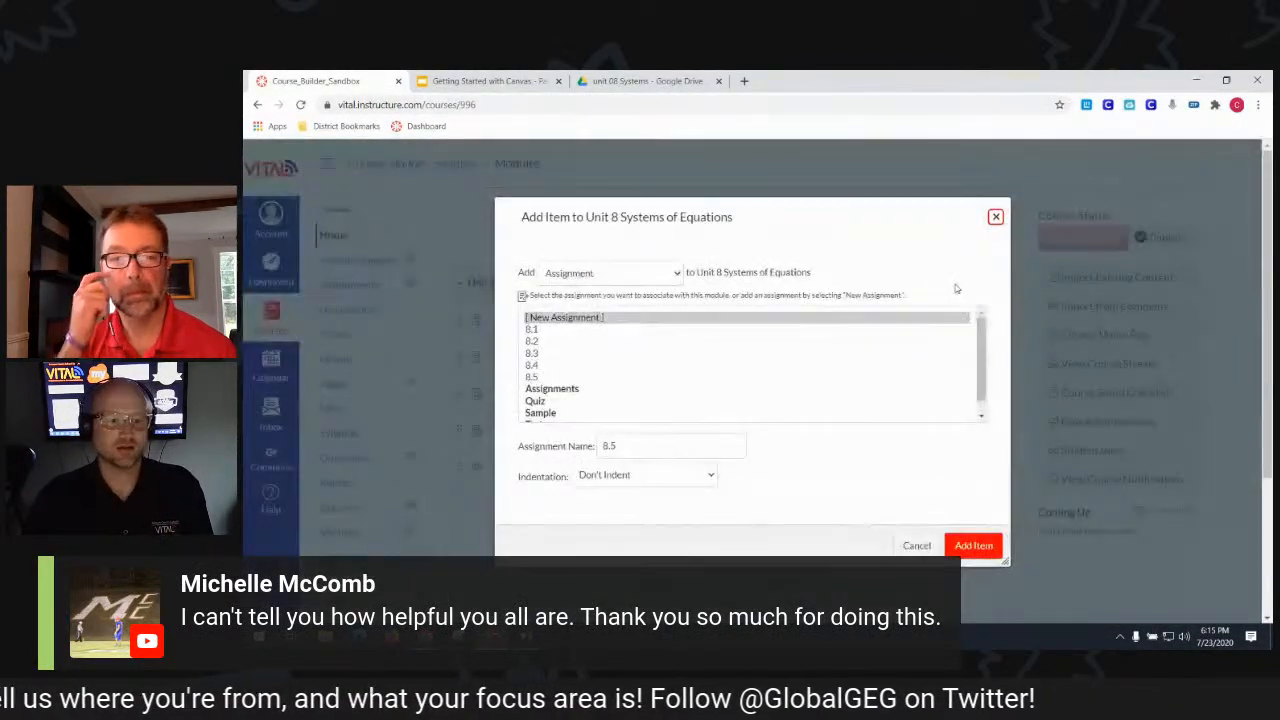
triple_click(726, 440)
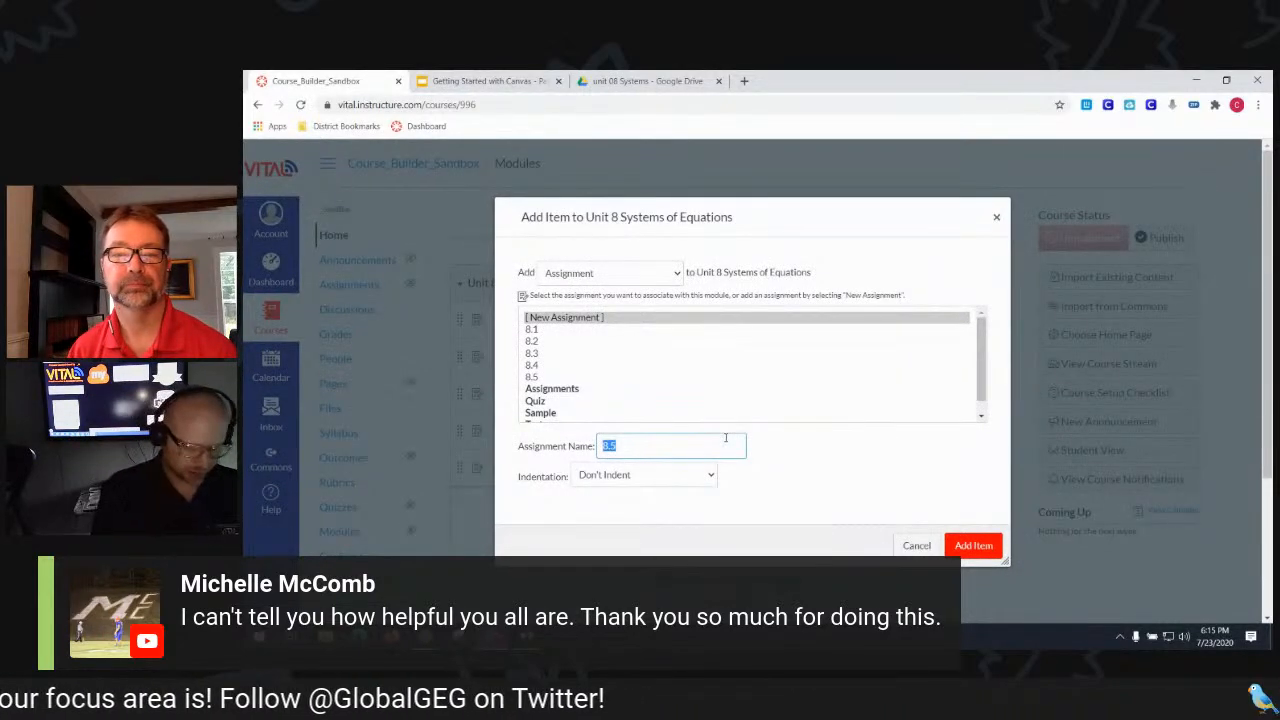
text(Ch)
key(BackSpace)
text(Unit)
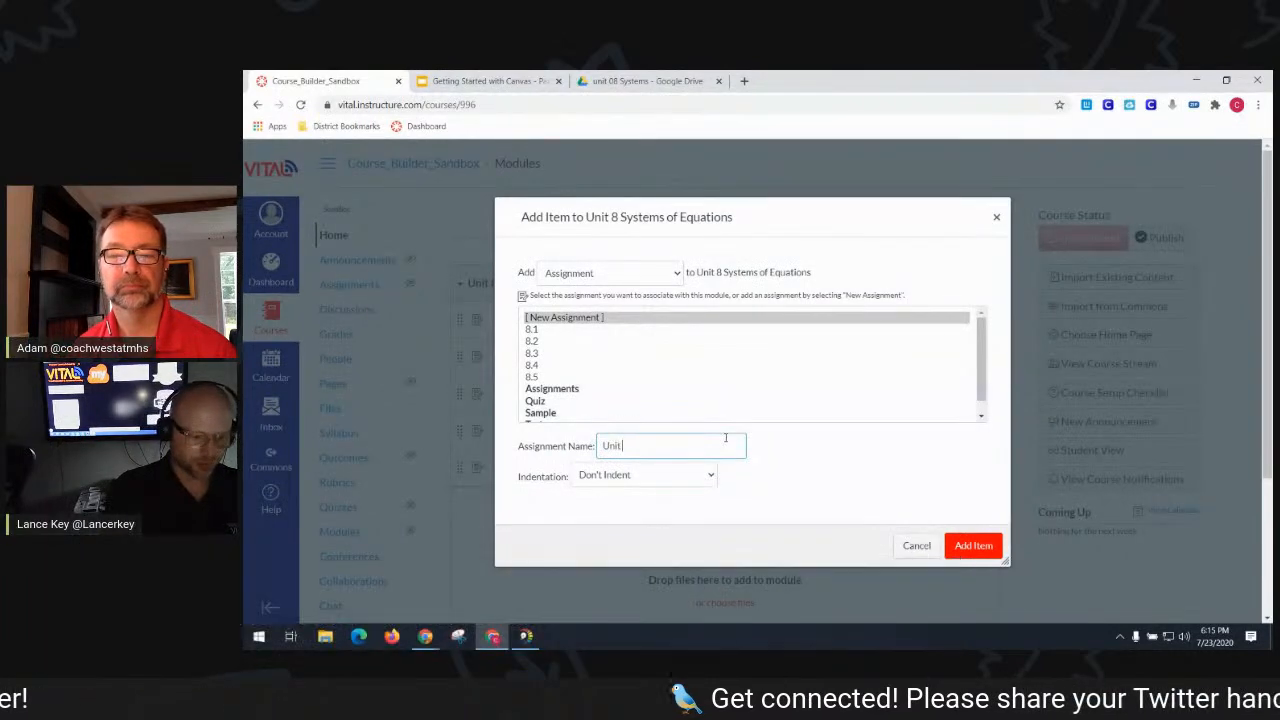
text( 8 Revi)
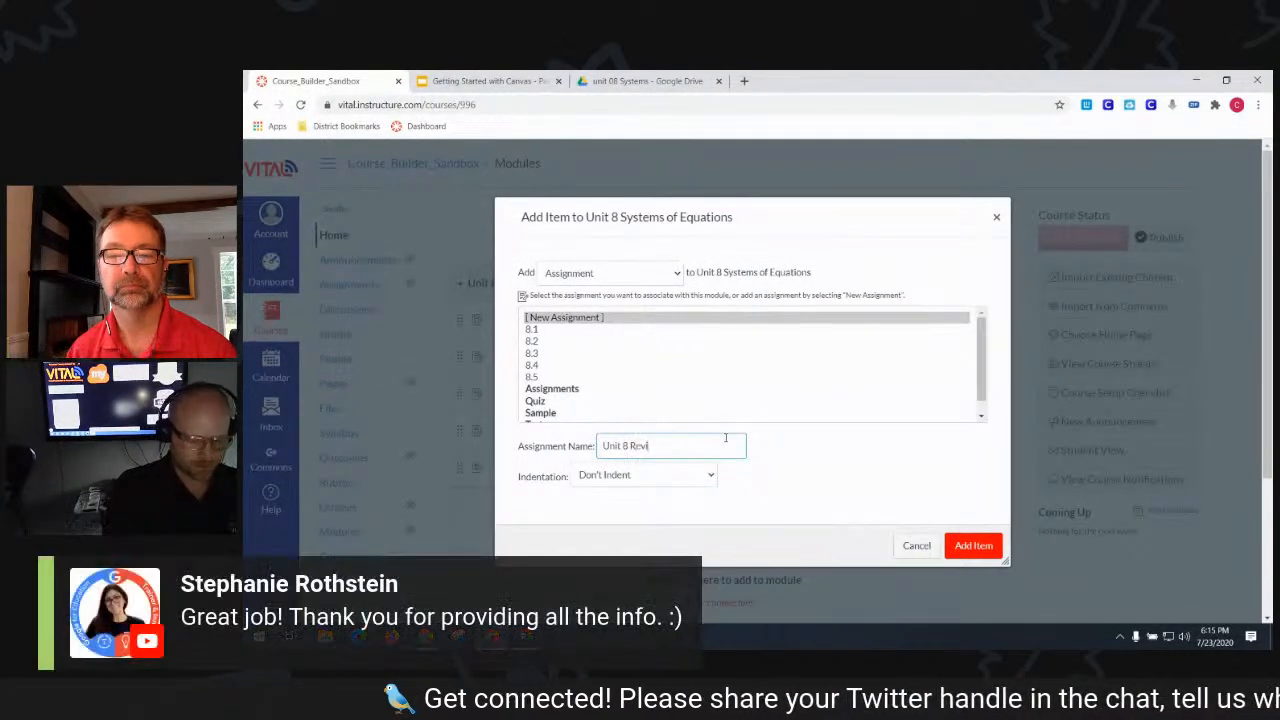
text(ew)
click(980, 550)
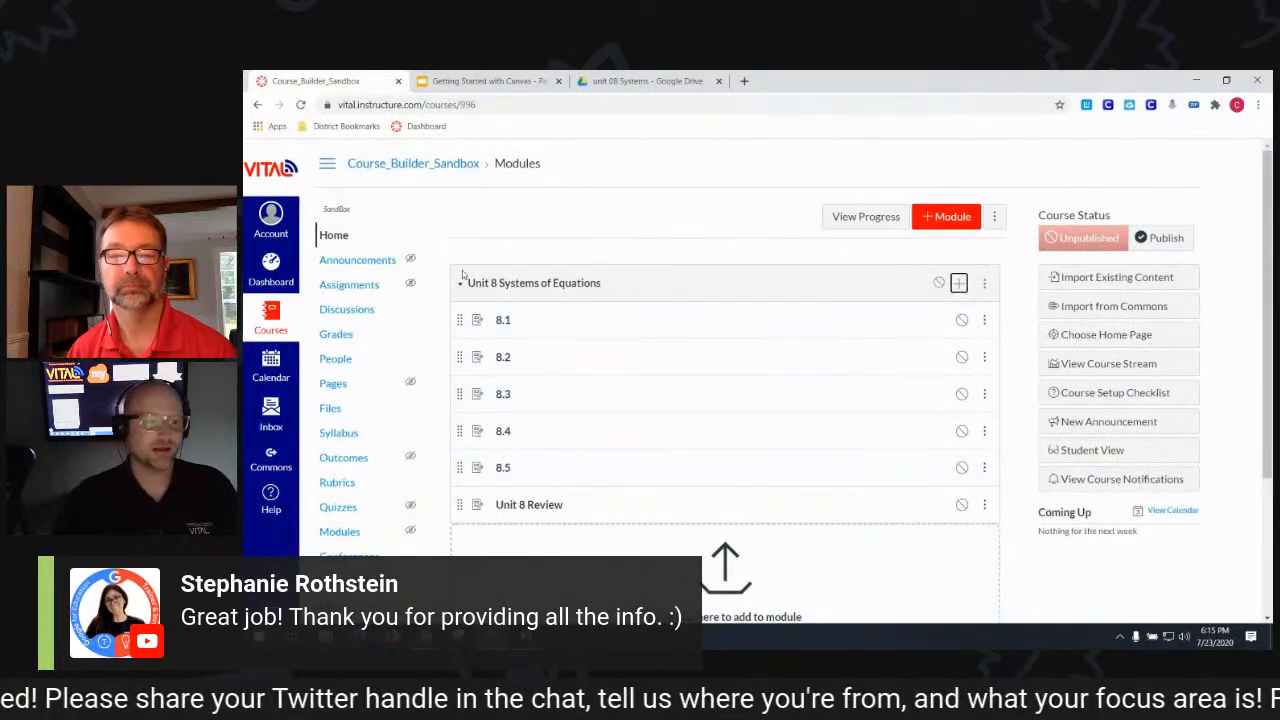
click(466, 284)
click(468, 284)
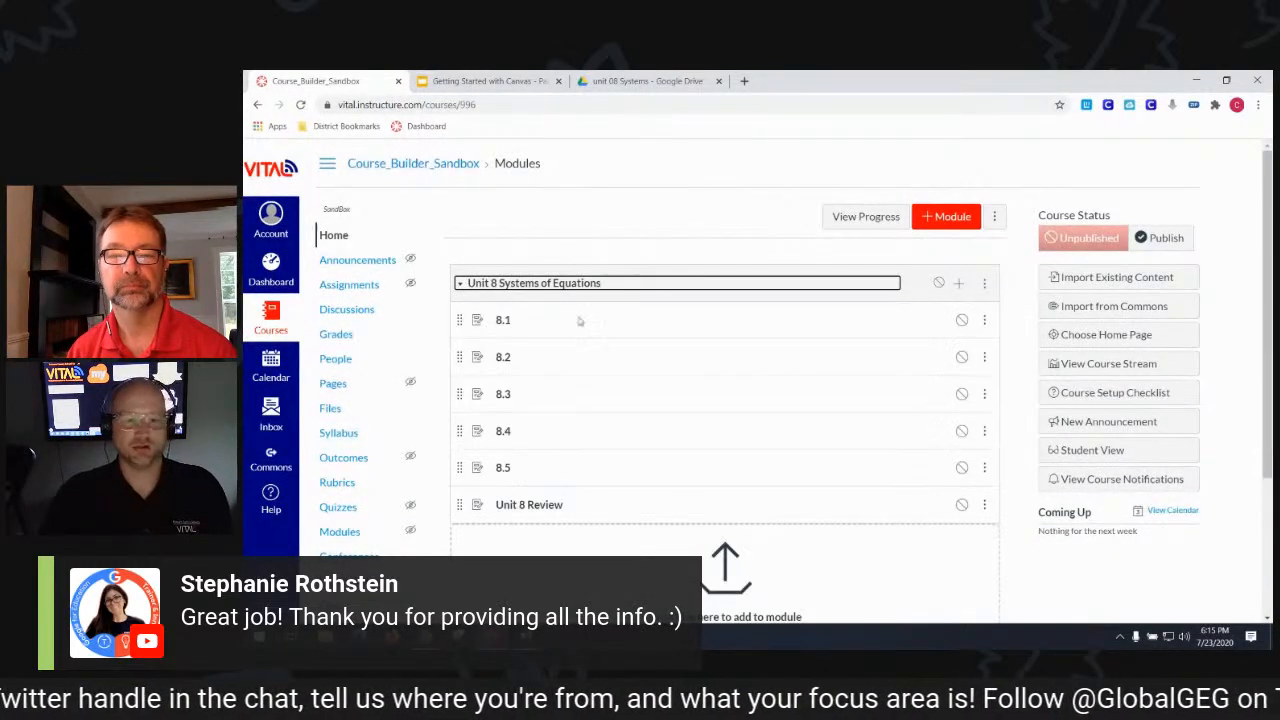
click(505, 322)
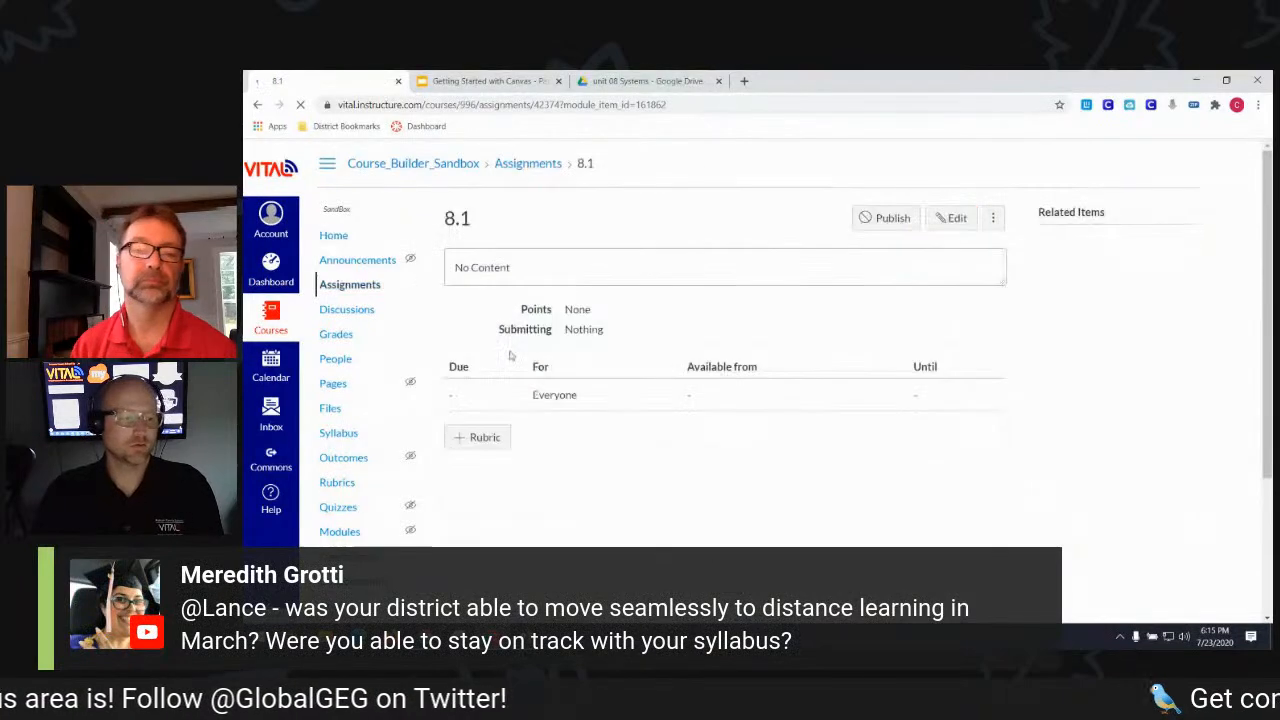
- Open assignment 8.1's edit form and bring up the description editor's apps list
click(957, 219)
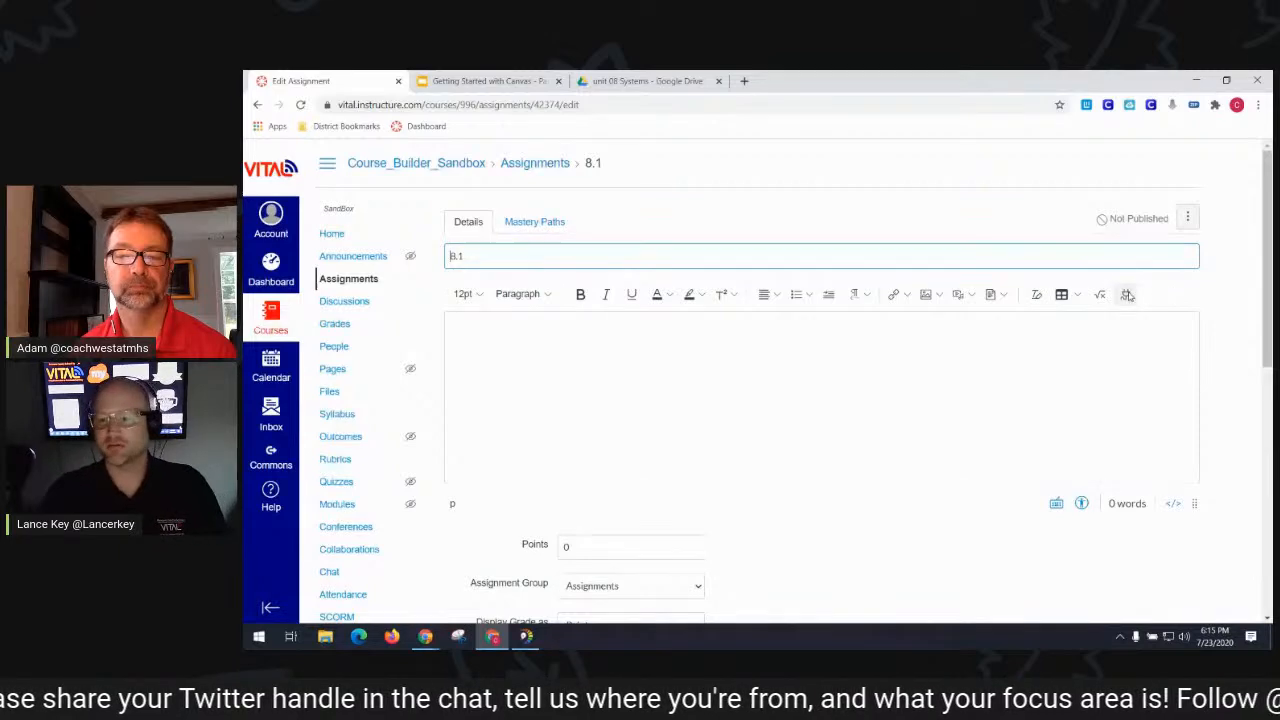
click(1127, 295)
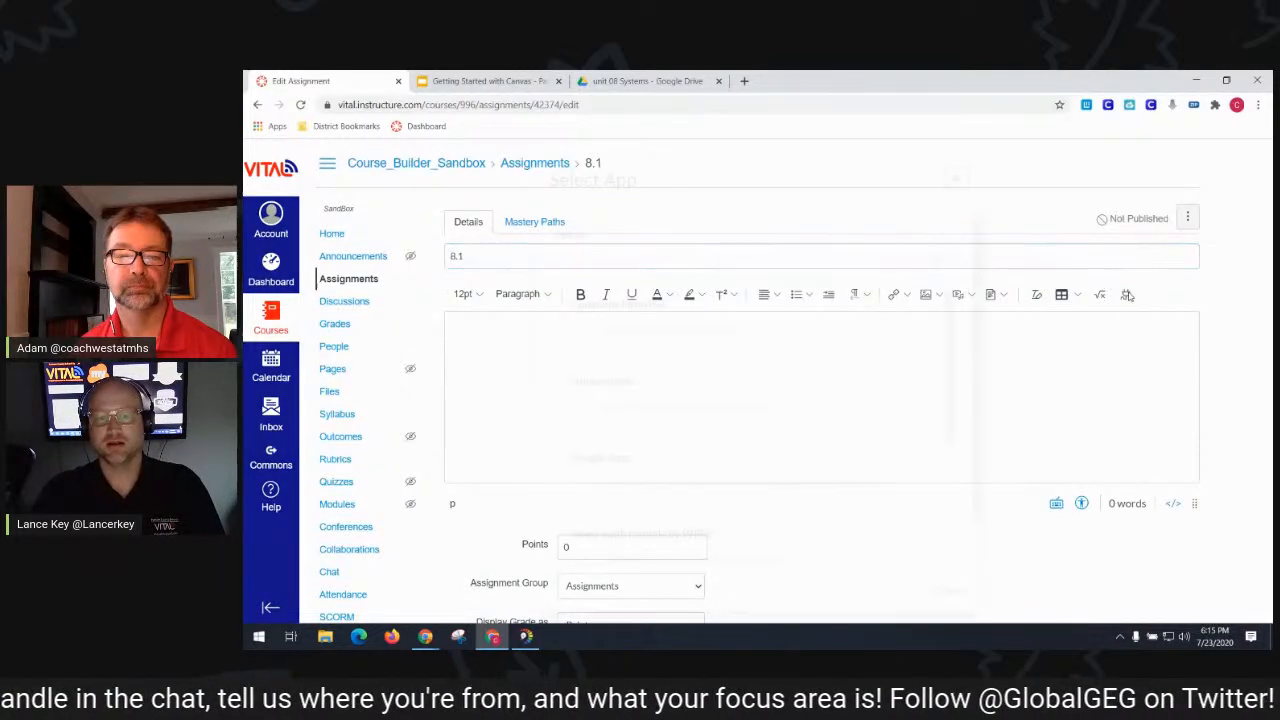
- Embed 8.1_packet.pdf and the 8.1 graphing video from Drive's 8.1 System Graphing folder
scroll(827, 418, down, 3)
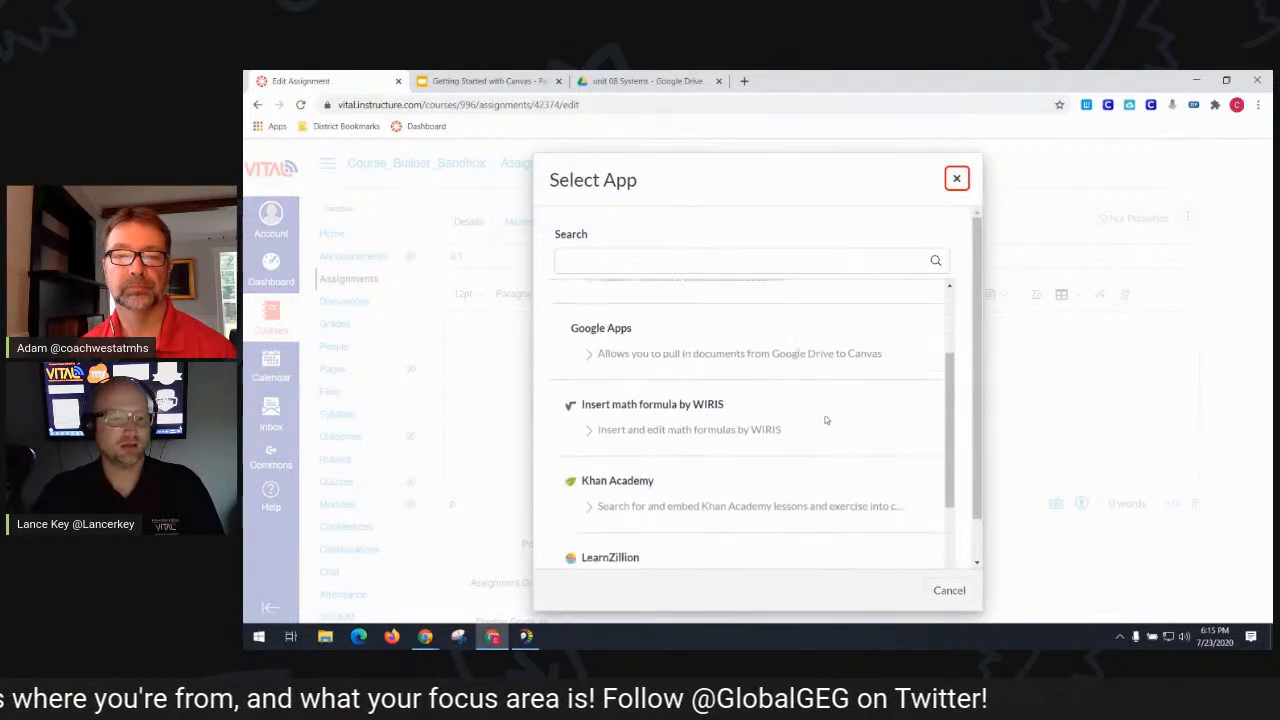
scroll(827, 418, up, 5)
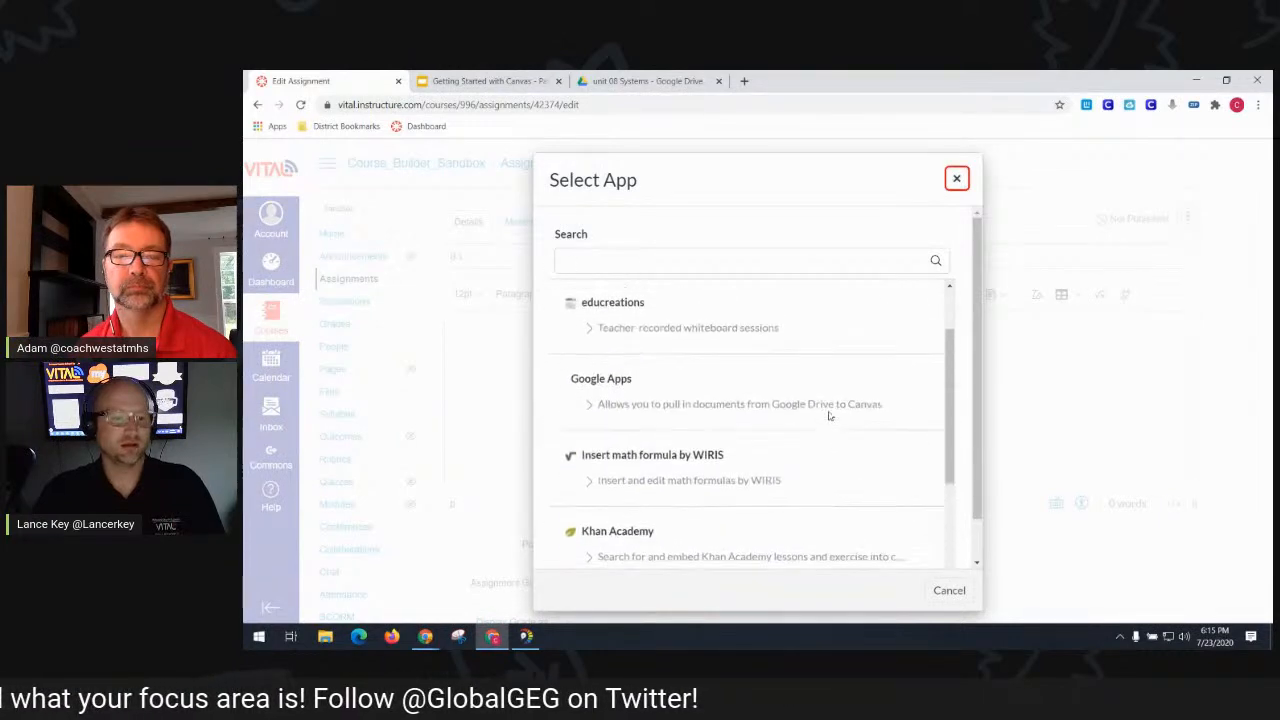
click(628, 433)
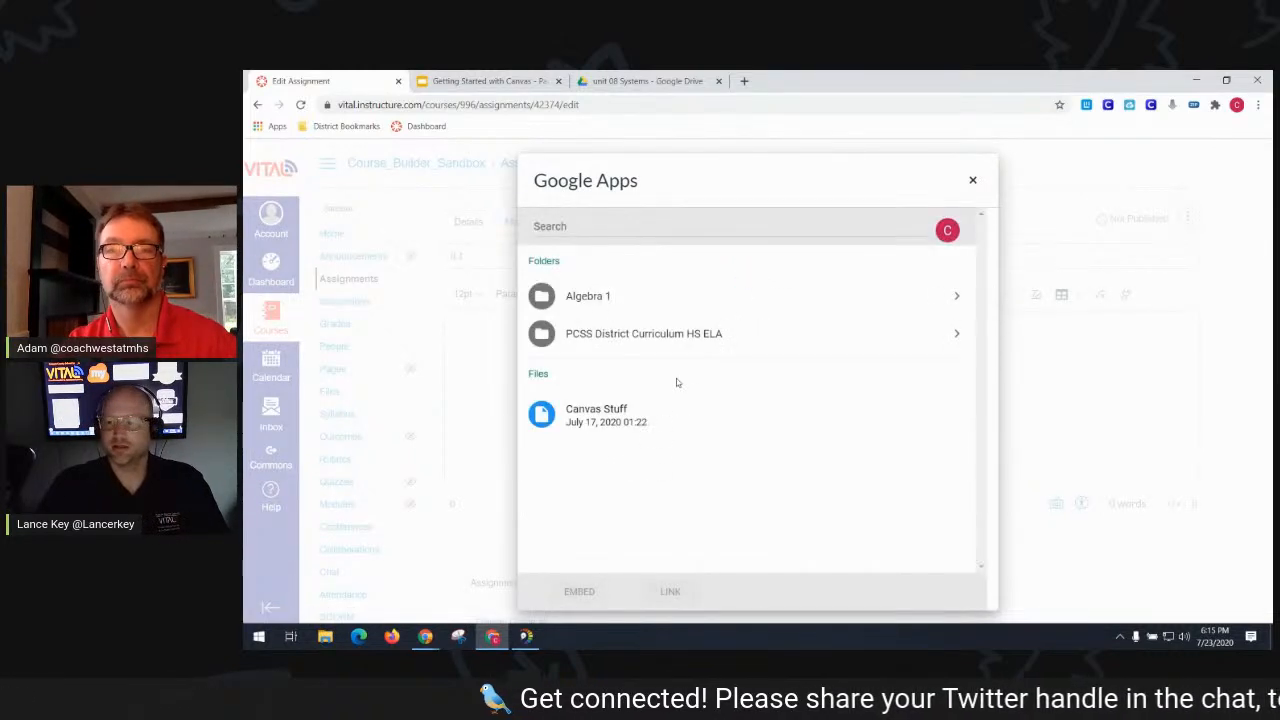
click(688, 303)
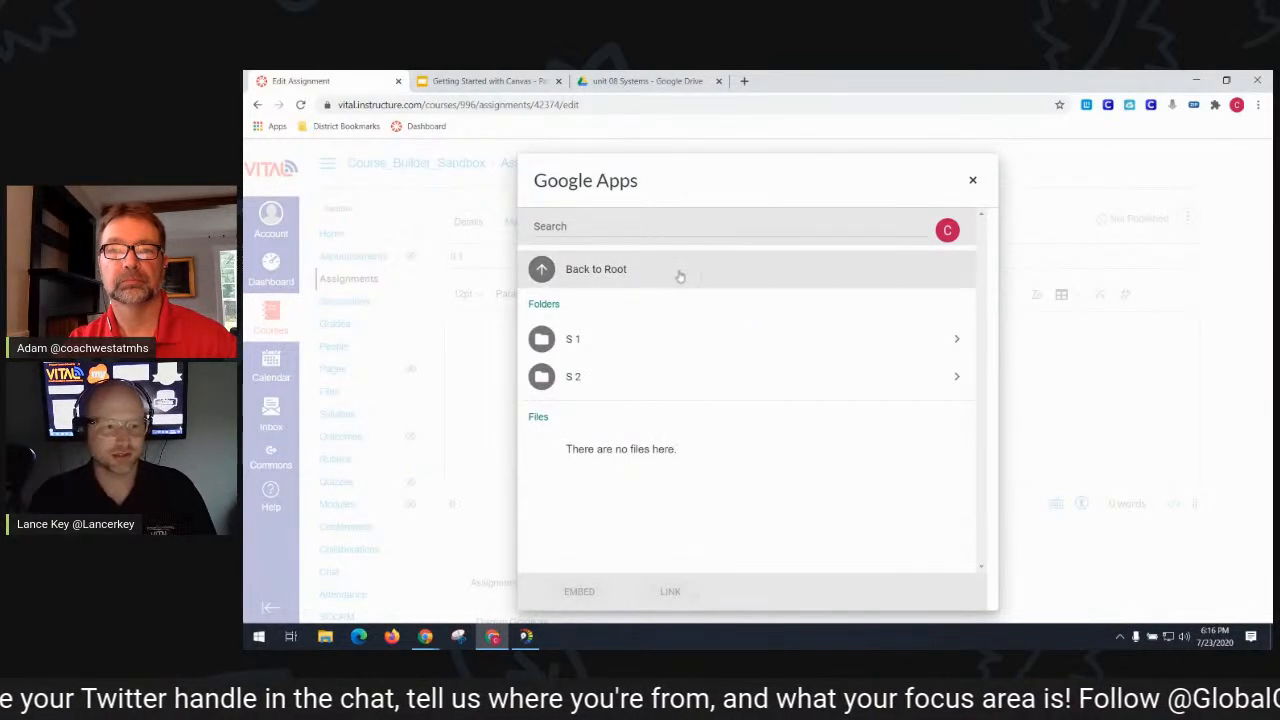
click(778, 392)
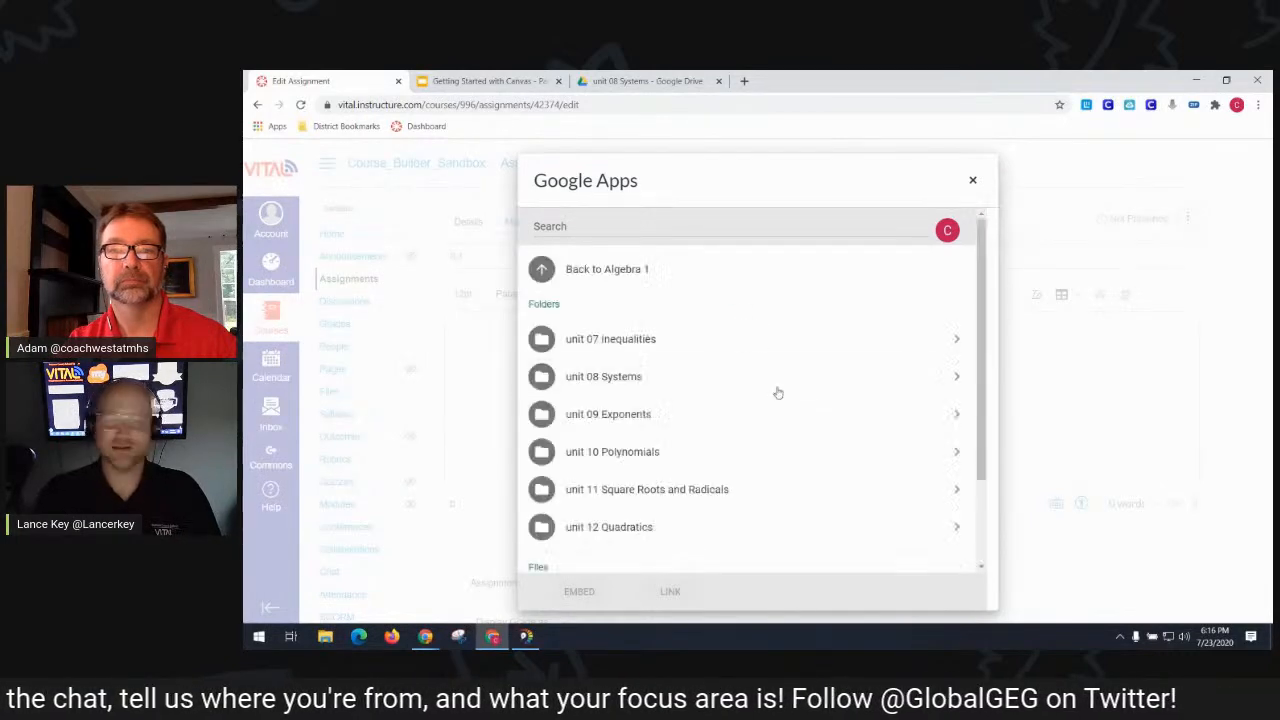
click(746, 380)
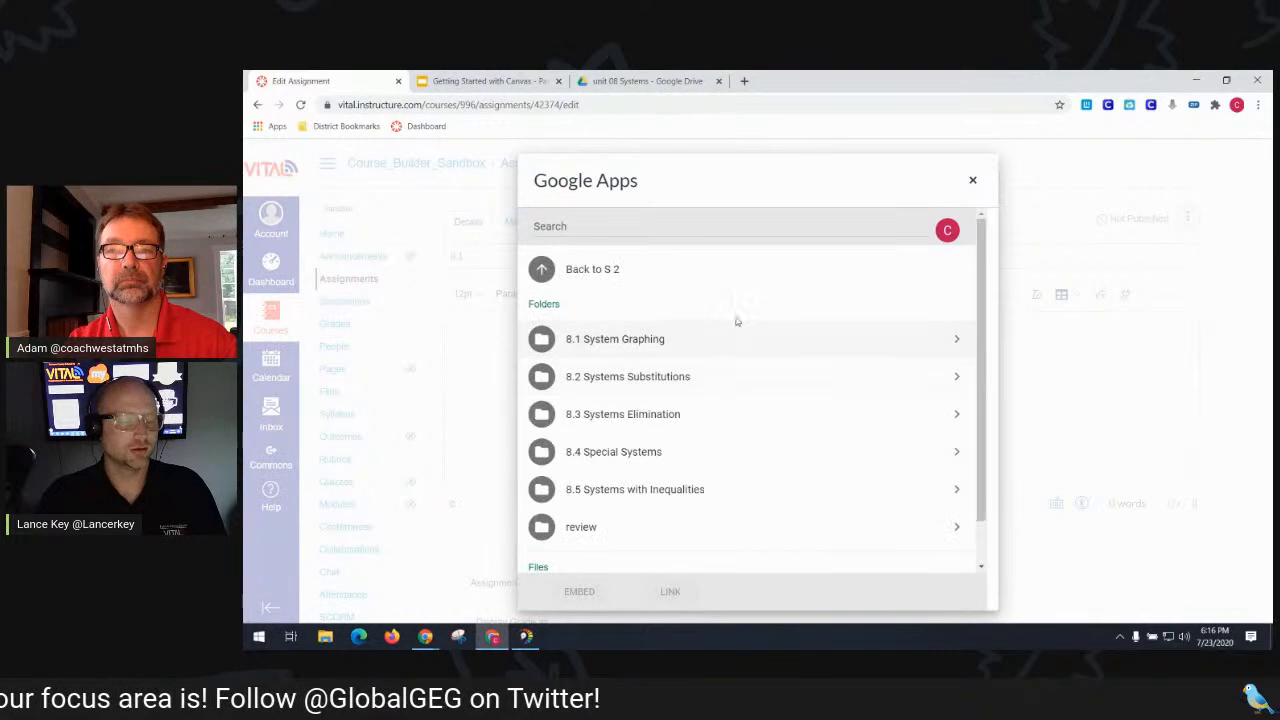
click(721, 341)
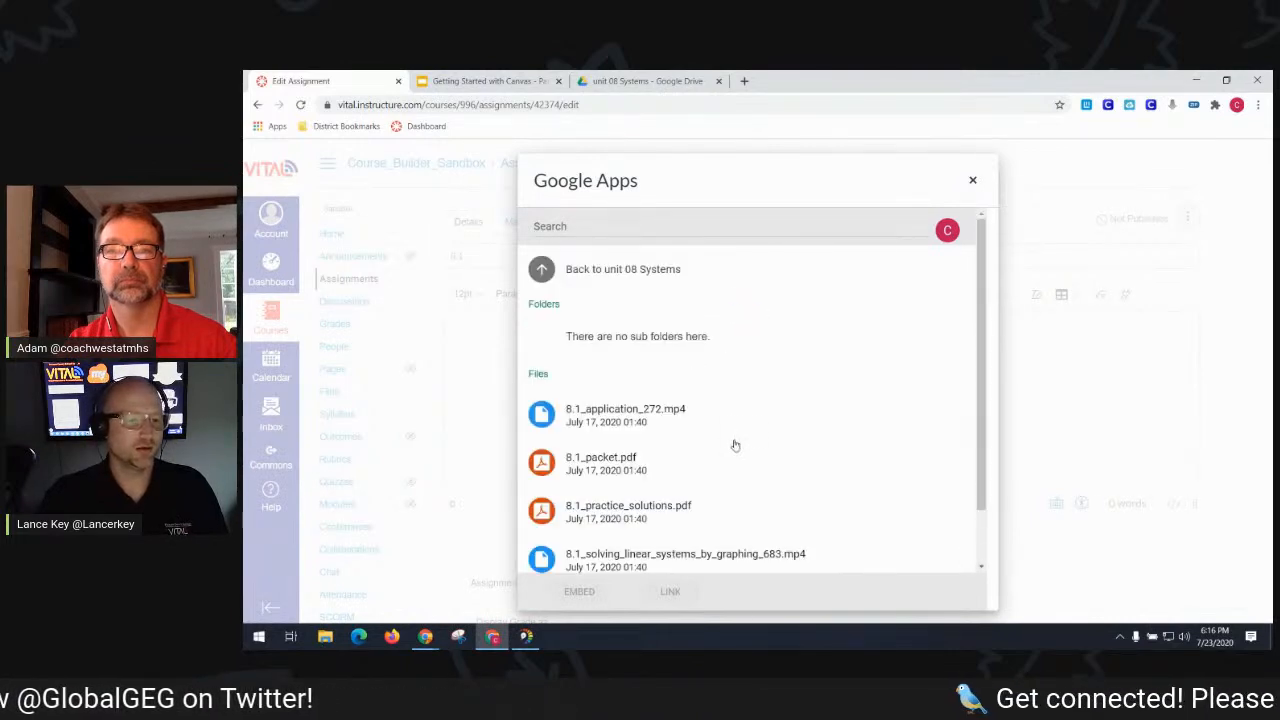
scroll(760, 422, down, 1)
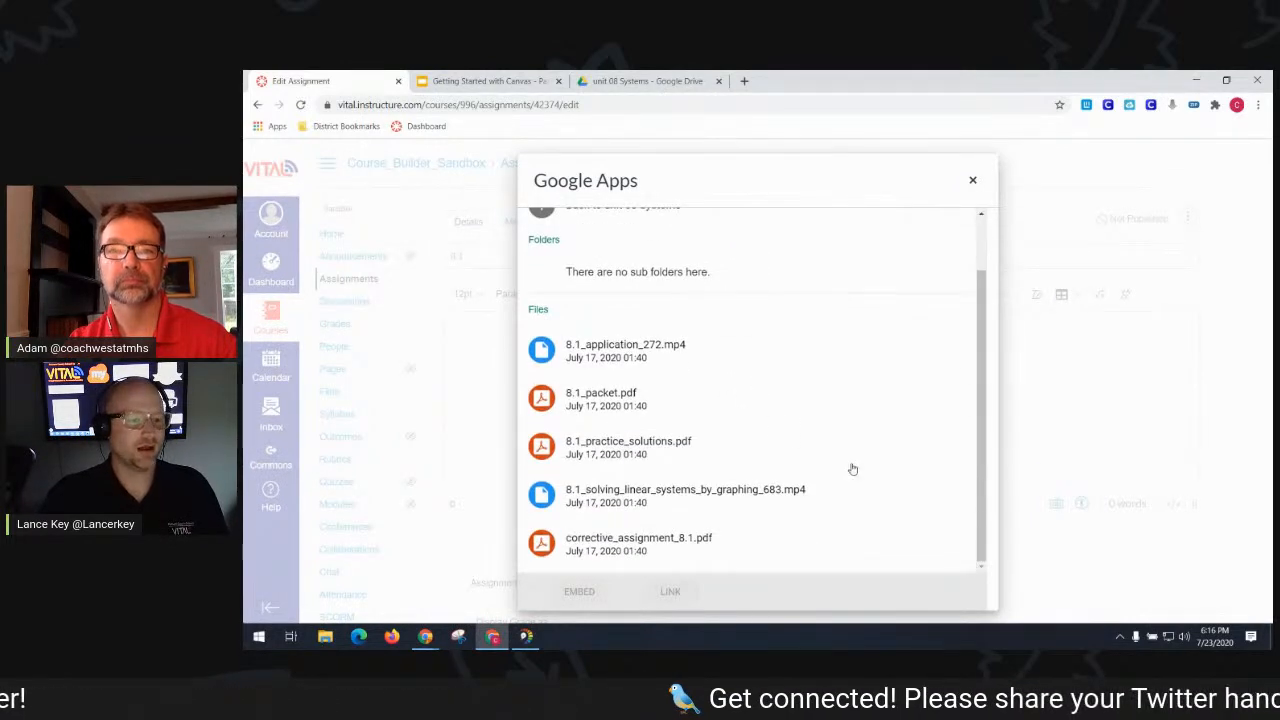
click(658, 490)
click(650, 402)
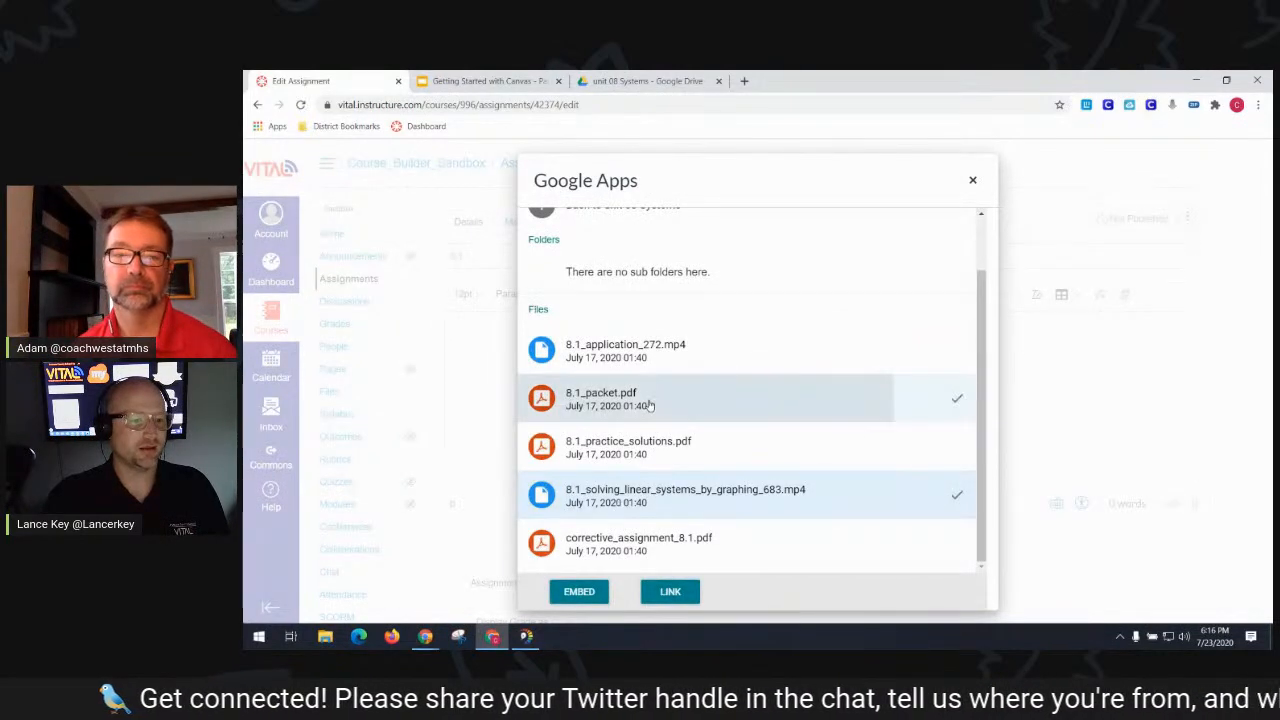
click(600, 590)
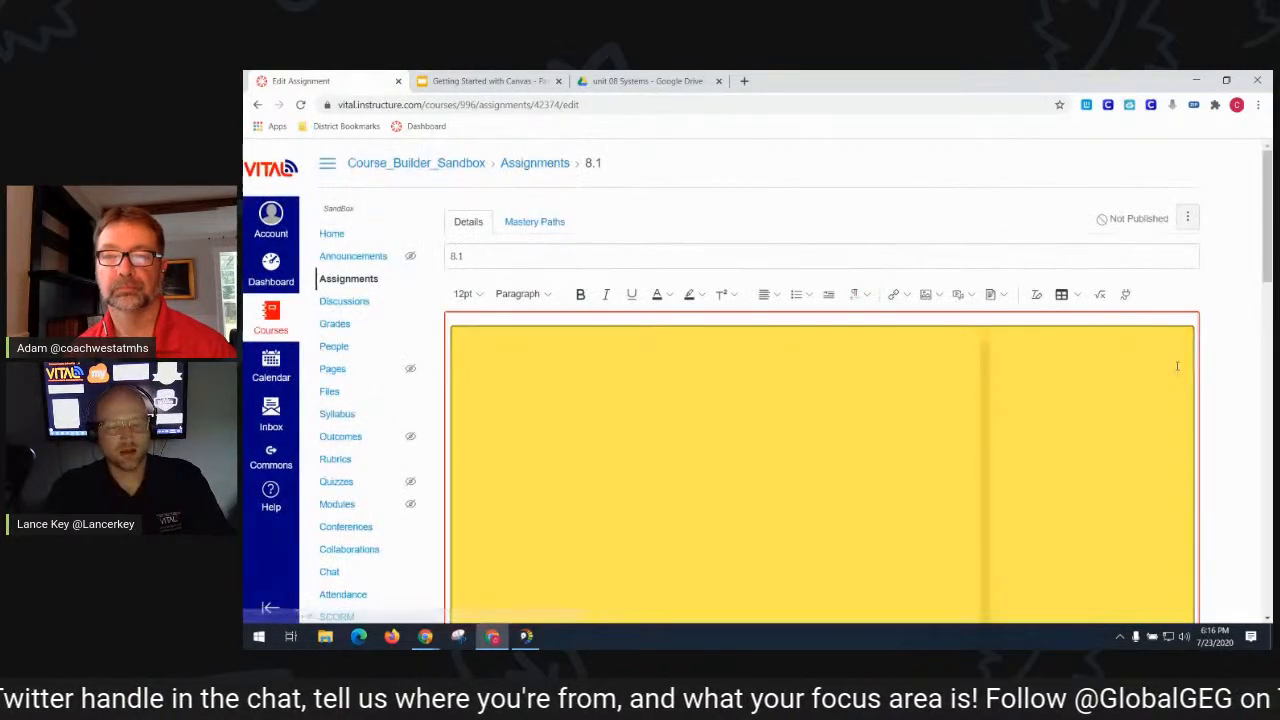
- Set assignment 8.1 to 100 points in the Assignments group
scroll(1213, 342, down, 2)
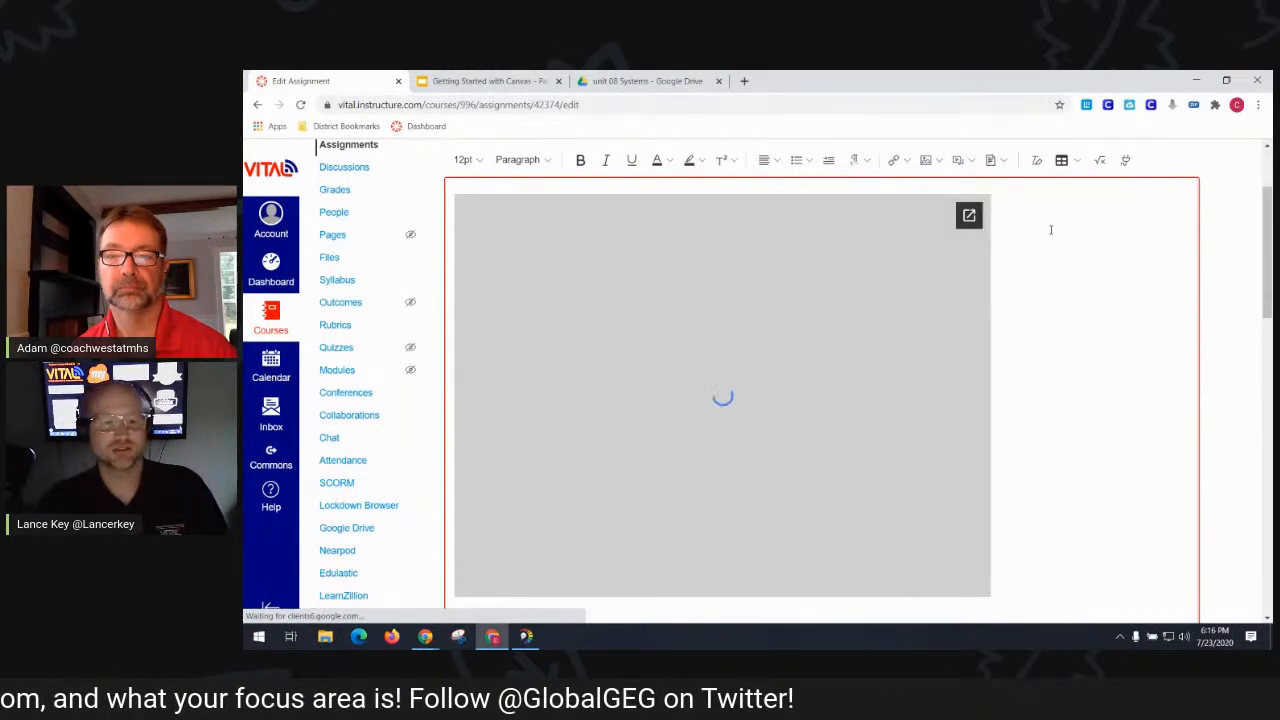
scroll(892, 287, down, 2)
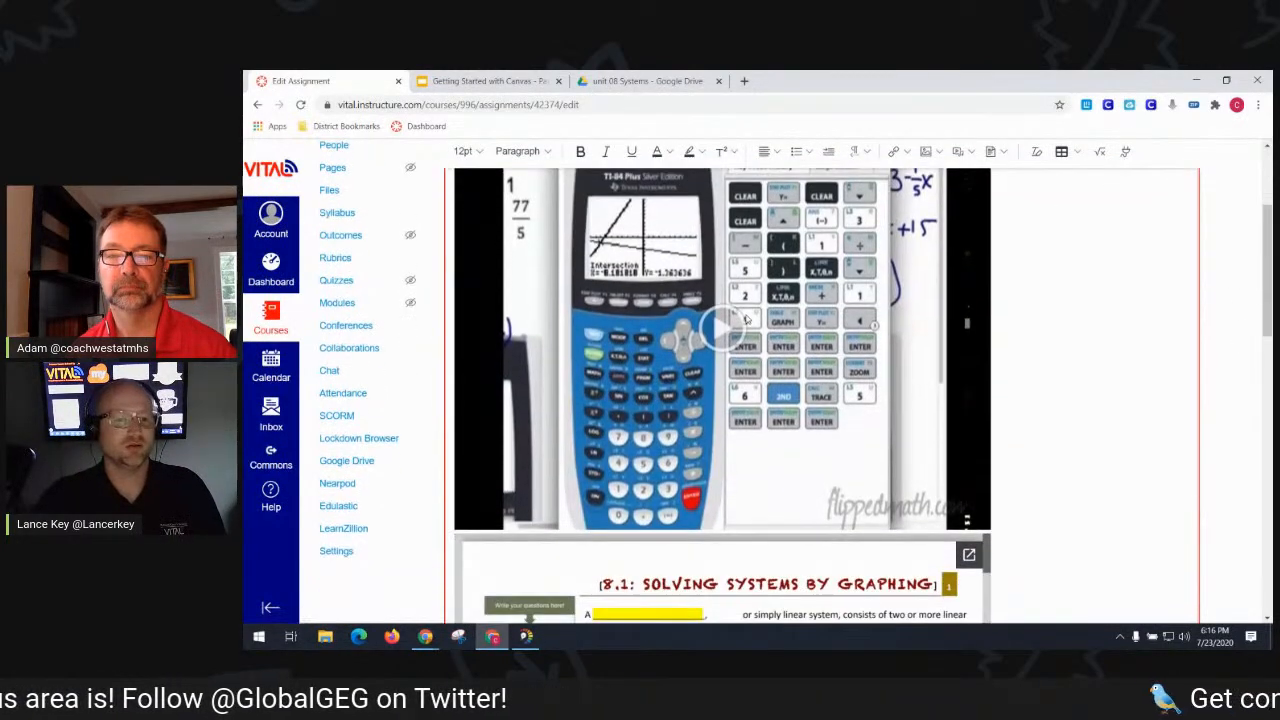
scroll(1092, 354, down, 10)
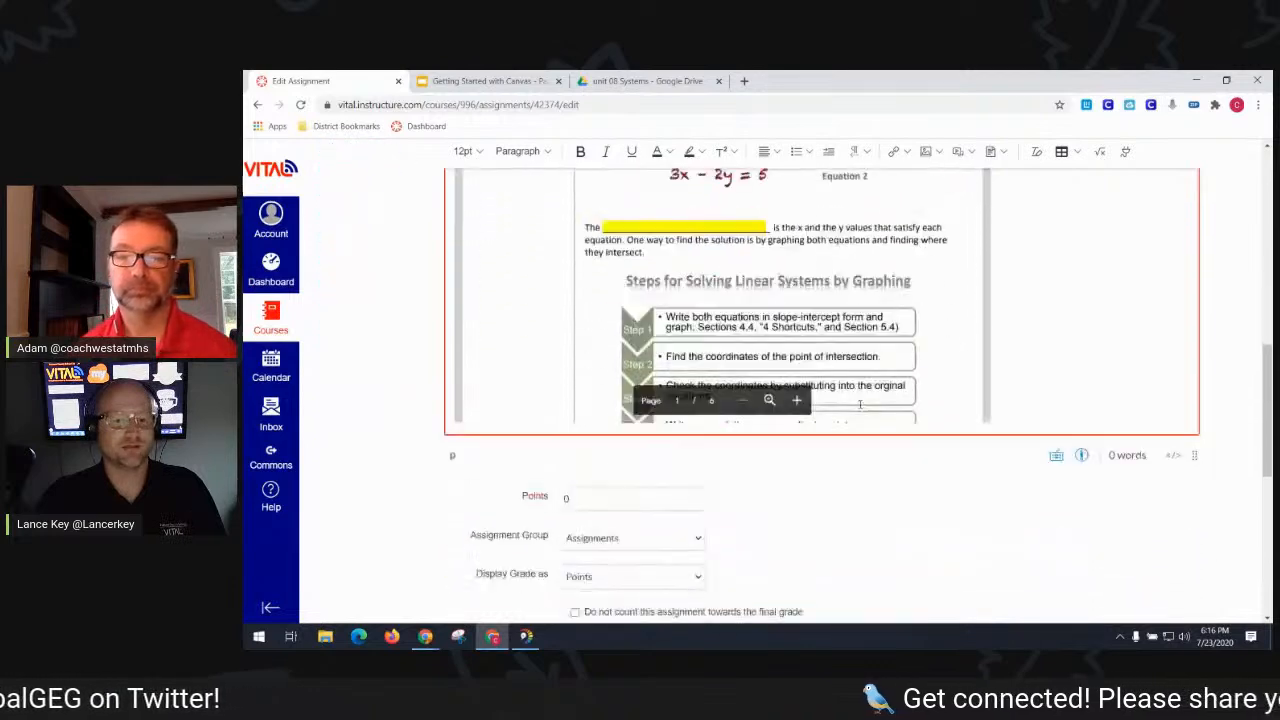
click(681, 337)
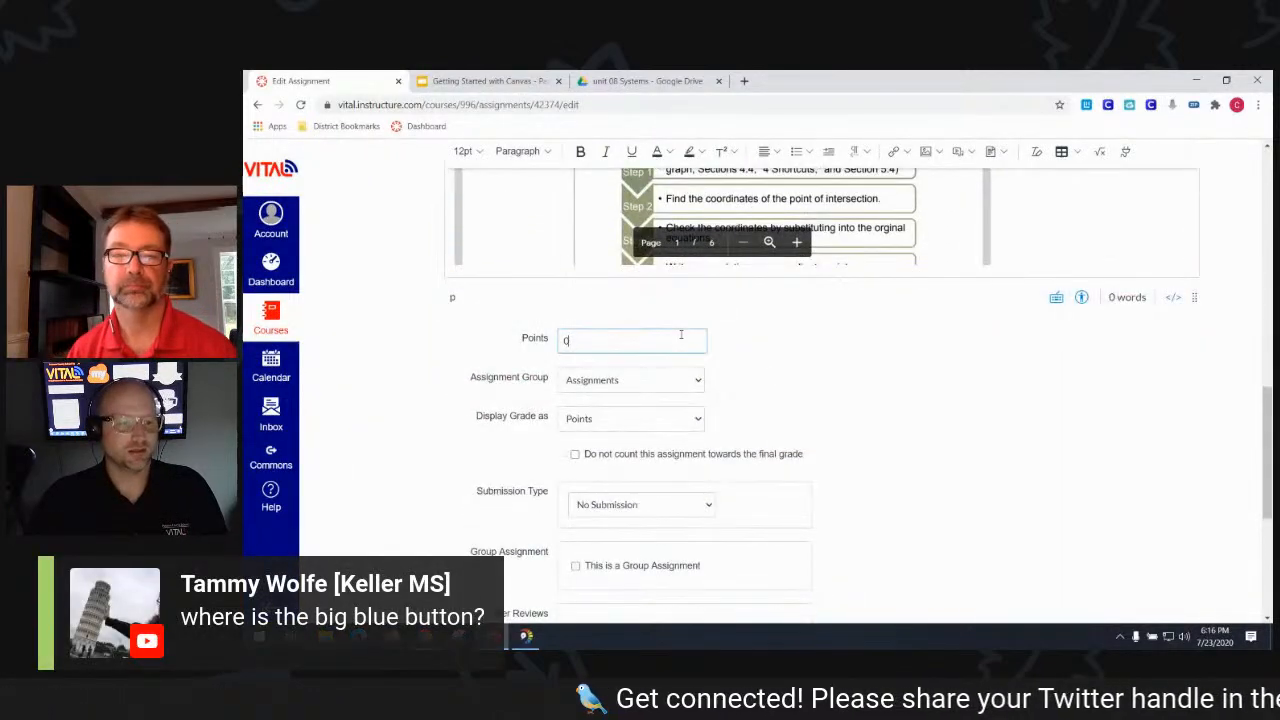
text(100)
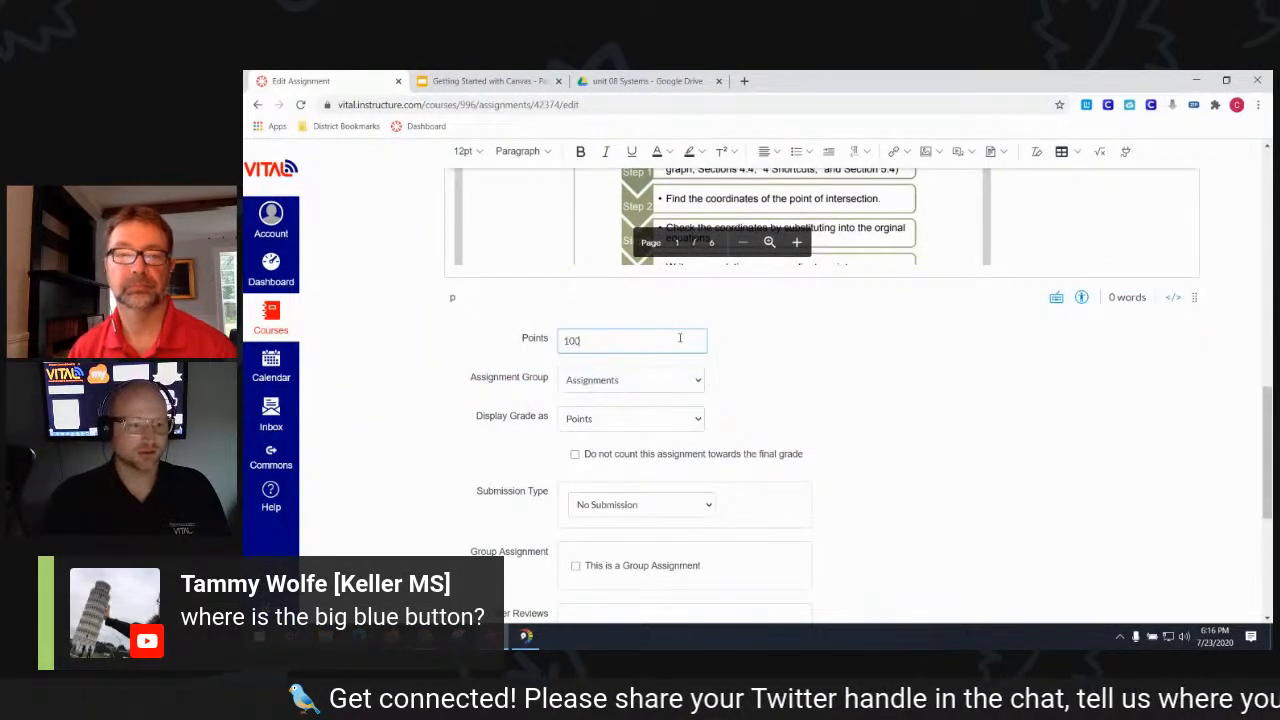
click(662, 377)
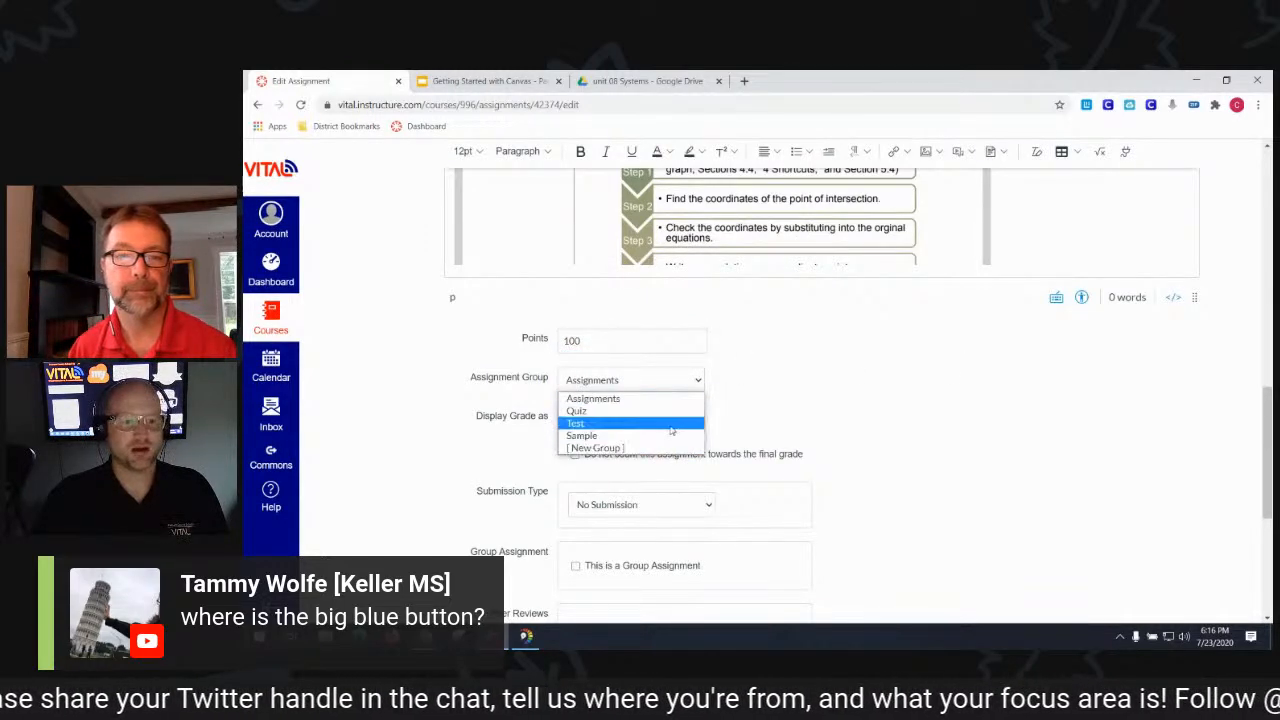
click(679, 401)
- Make it an online text entry/website URL submission limited to 1 attempt, then save and publish
scroll(928, 503, down, 2)
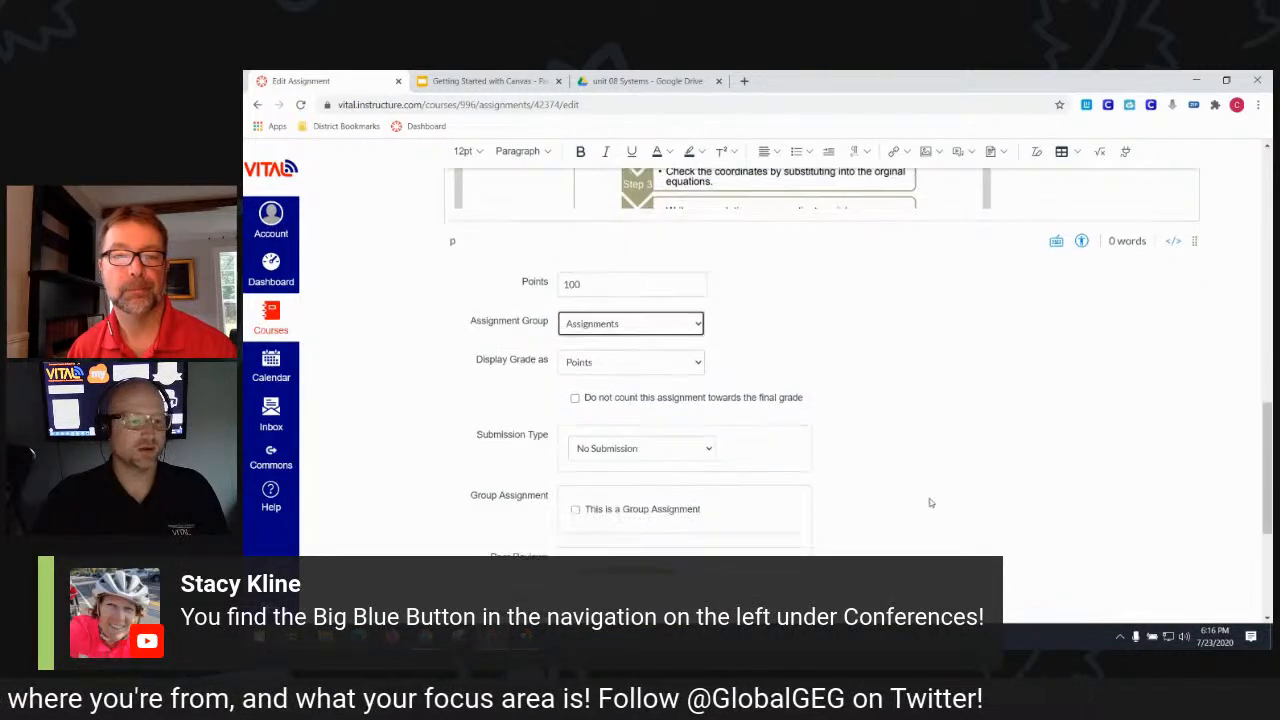
click(701, 374)
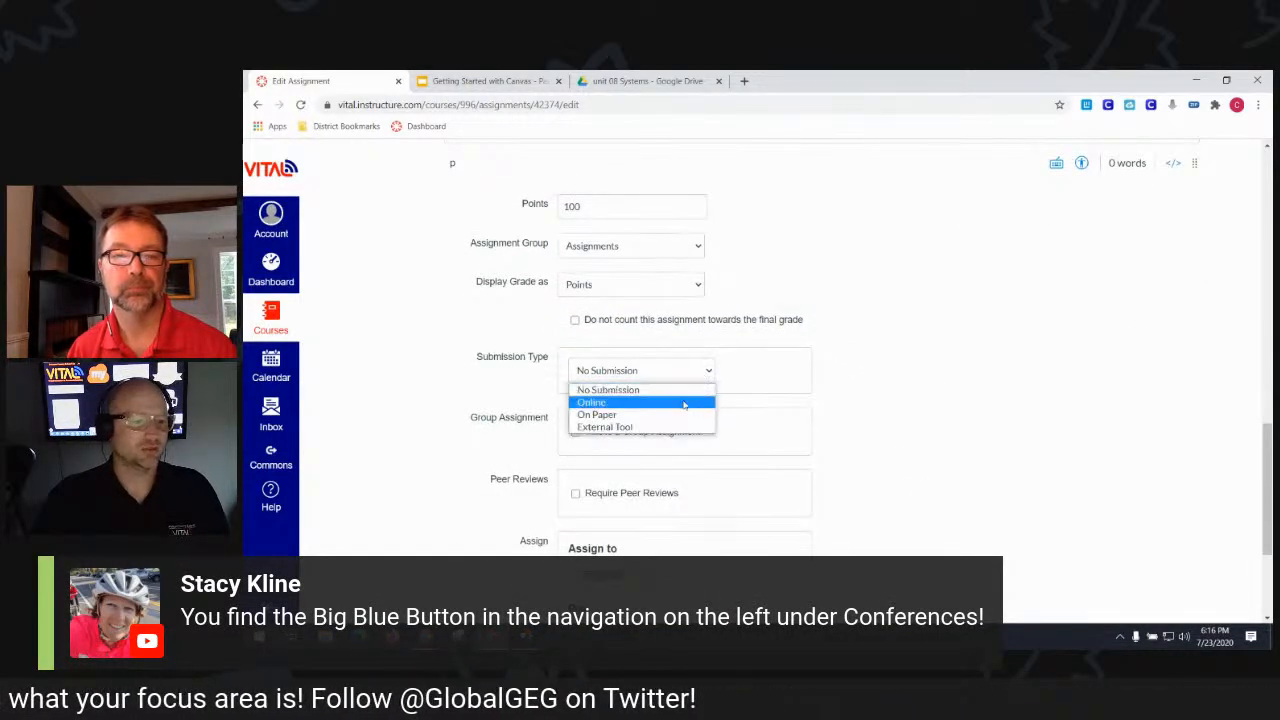
click(685, 400)
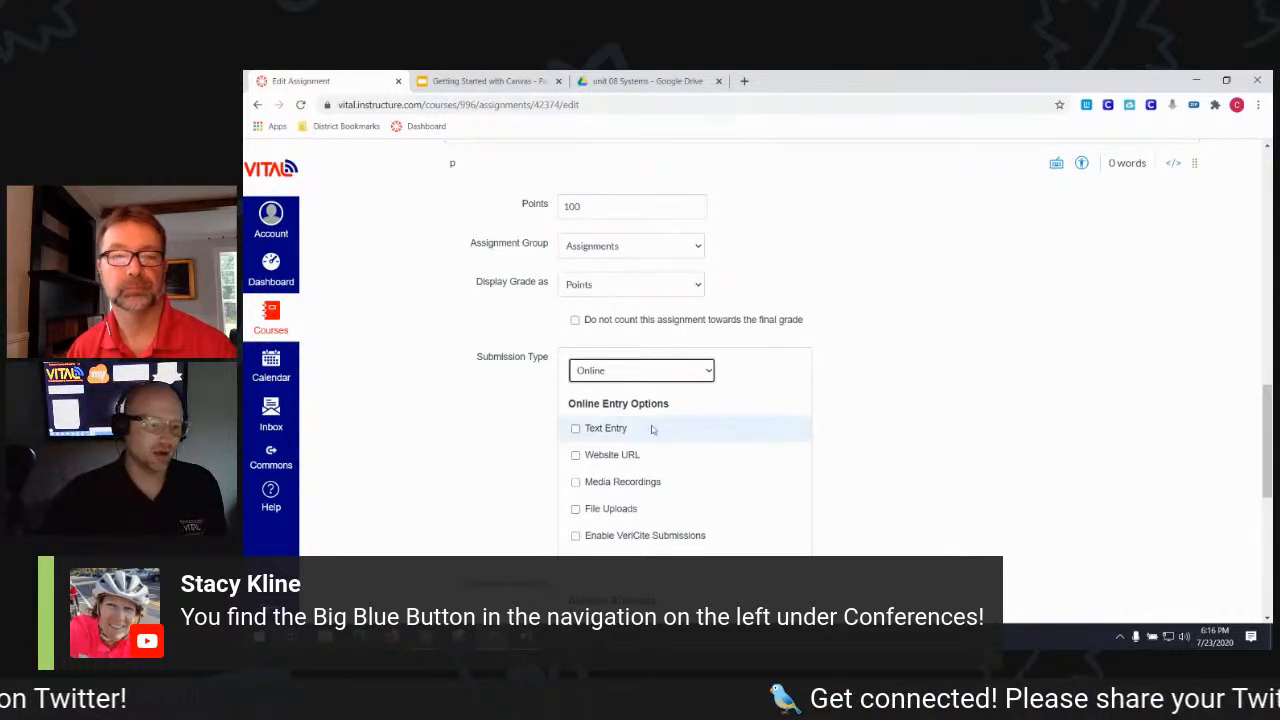
click(620, 428)
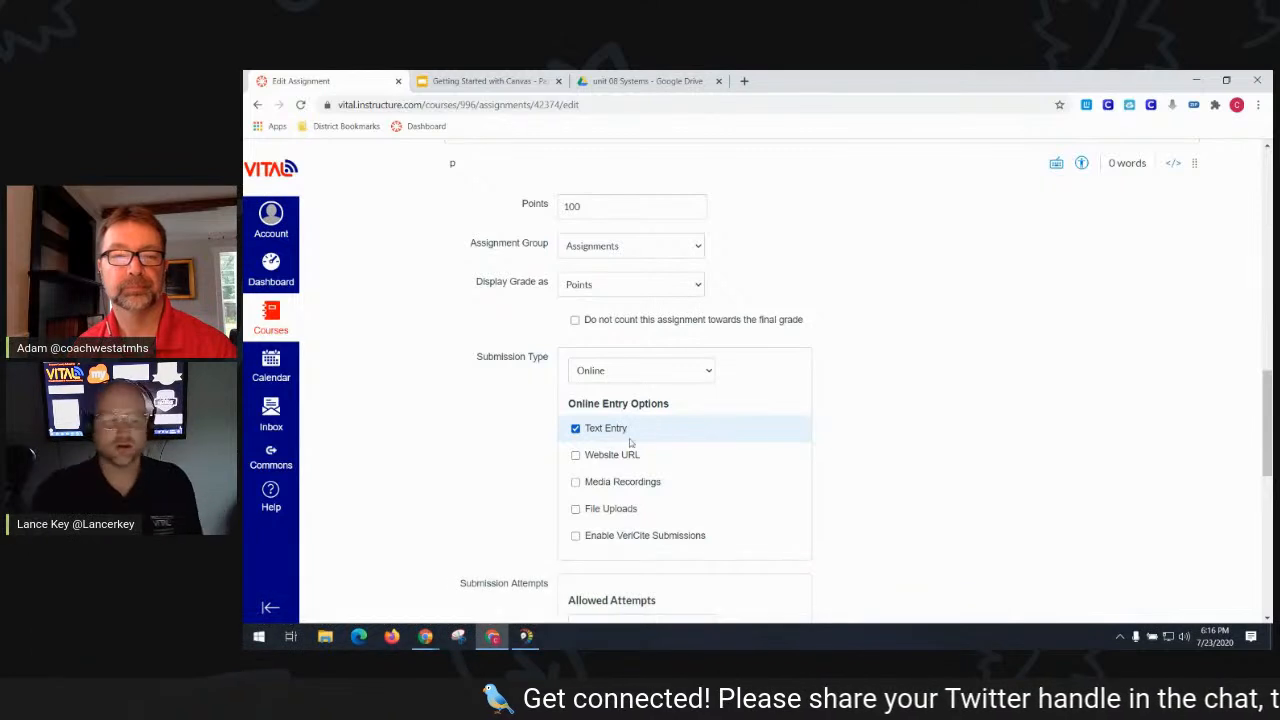
scroll(928, 466, down, 3)
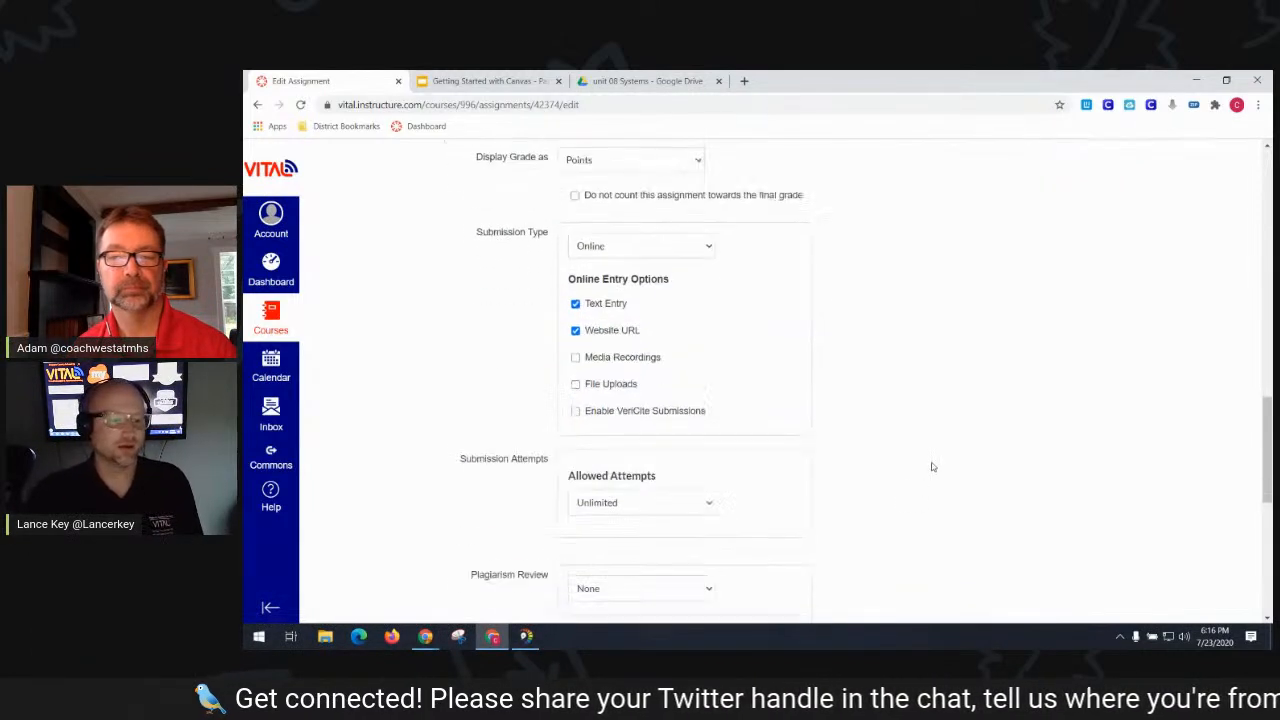
click(690, 362)
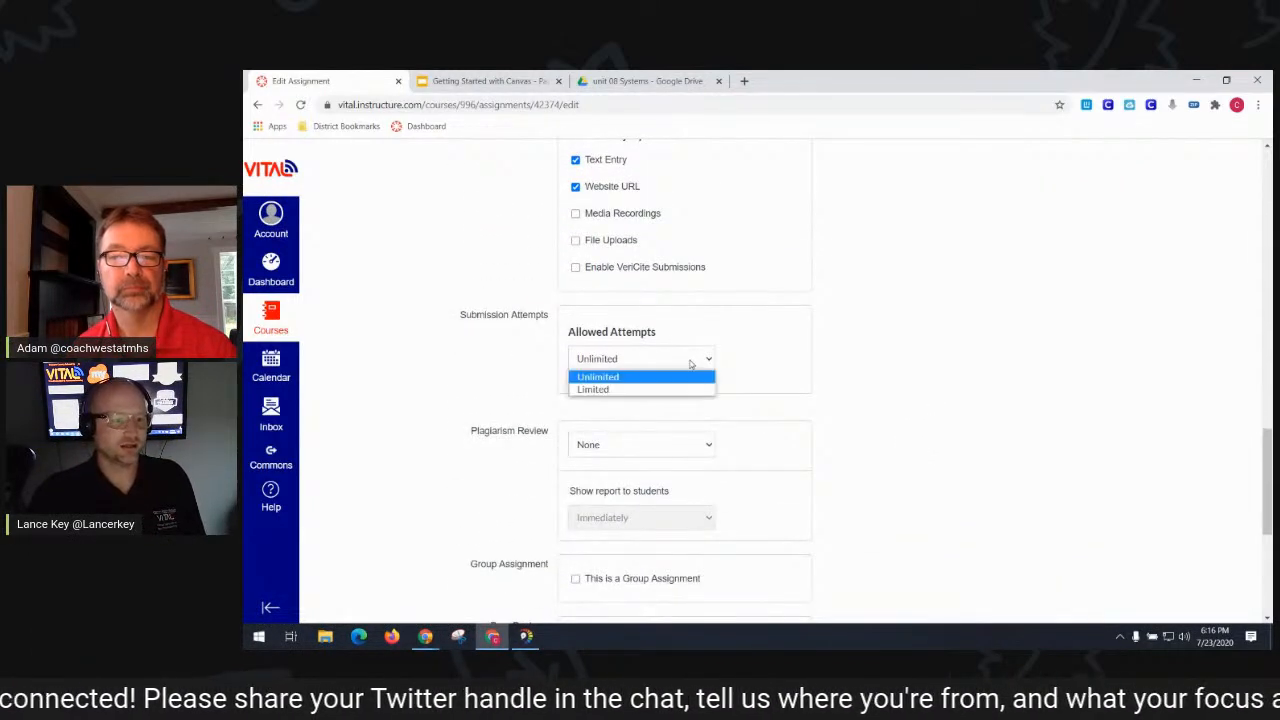
click(692, 389)
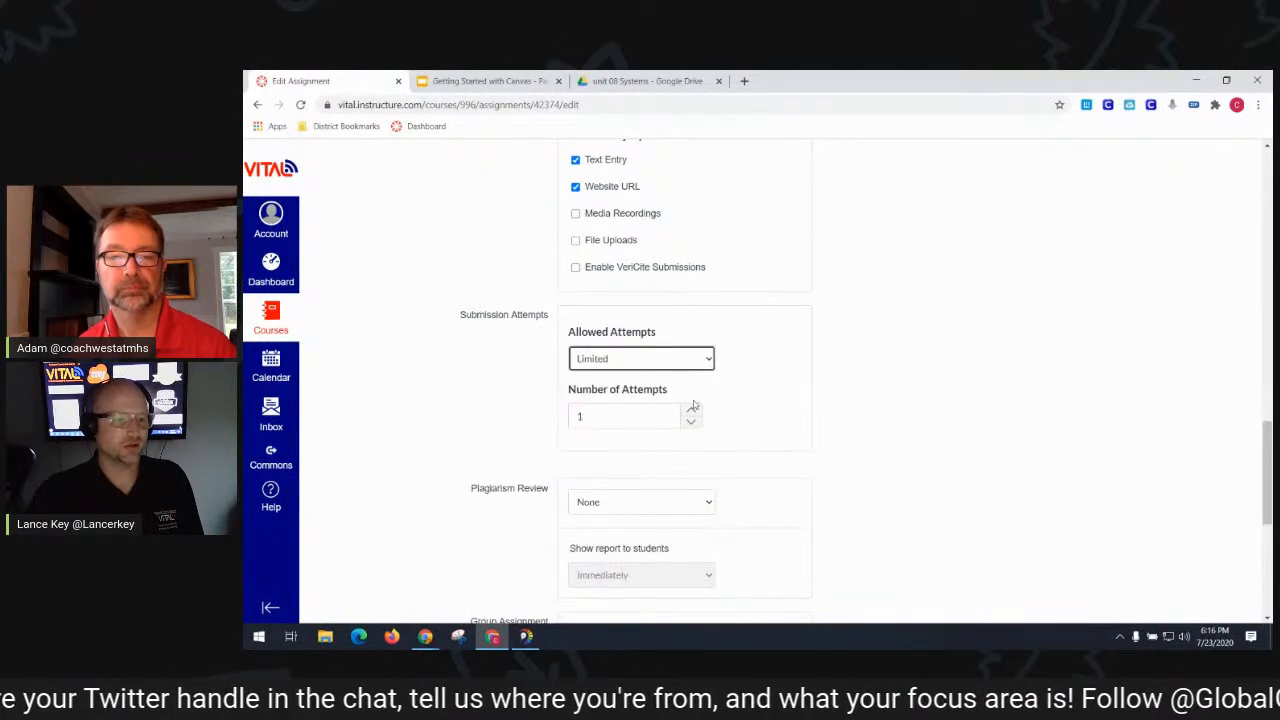
scroll(883, 391, down, 2)
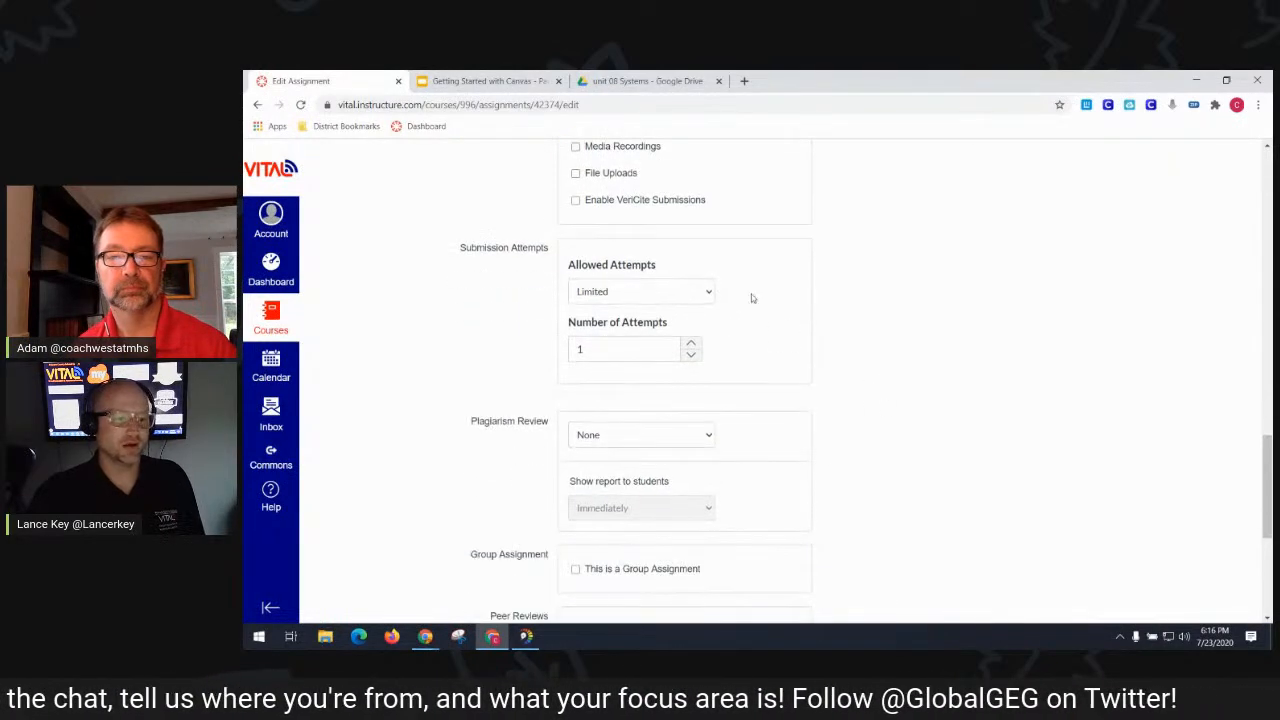
scroll(840, 371, down, 4)
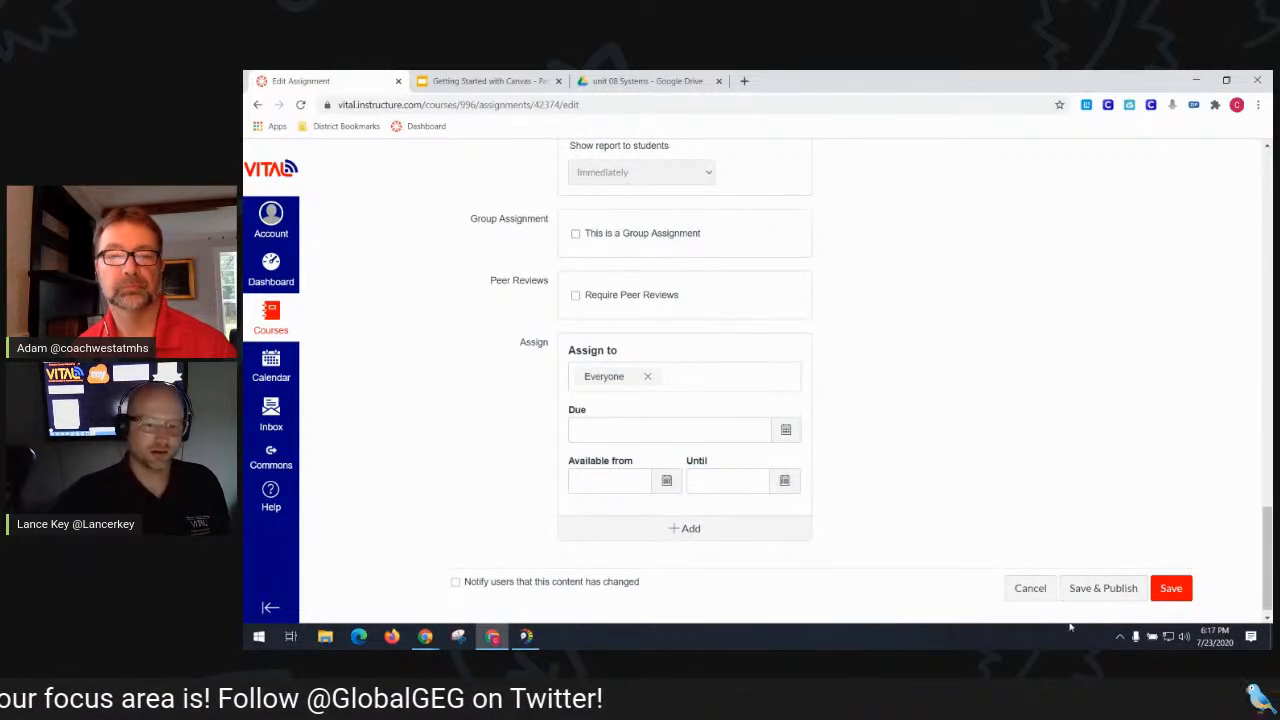
click(1096, 591)
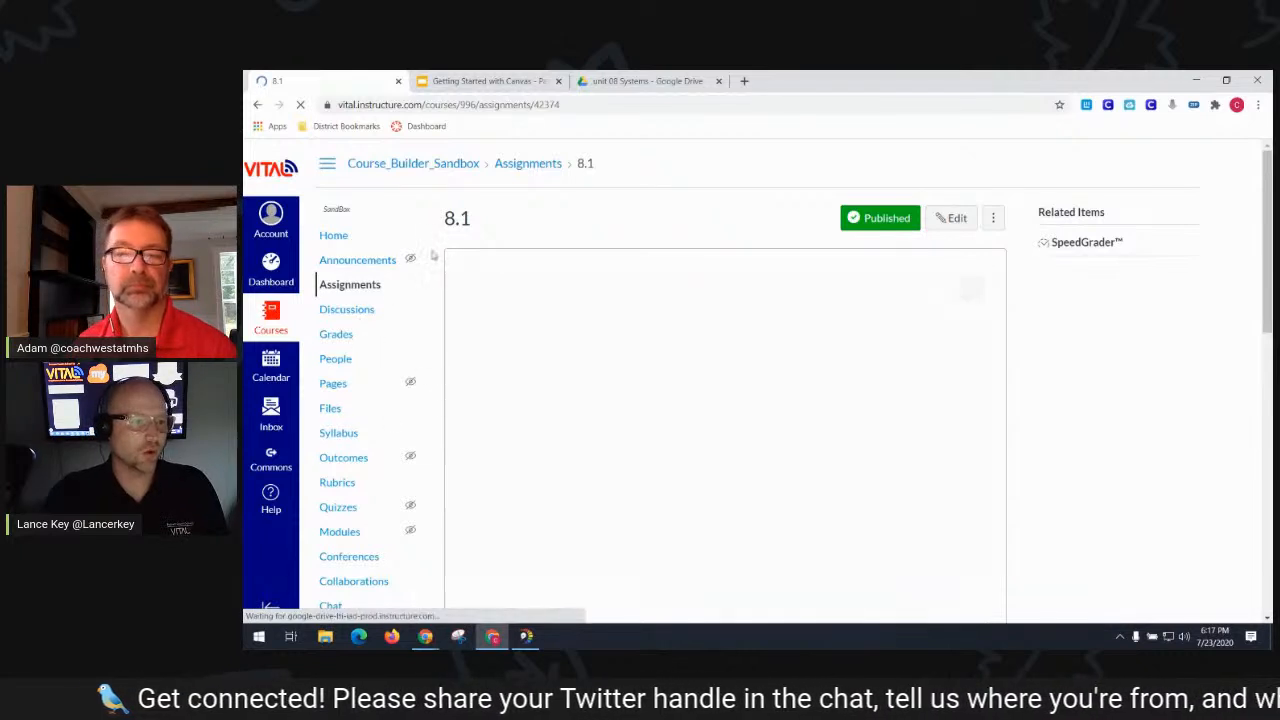
- Open assignment 8.2 for editing and launch the Google Apps file picker in its description
click(357, 292)
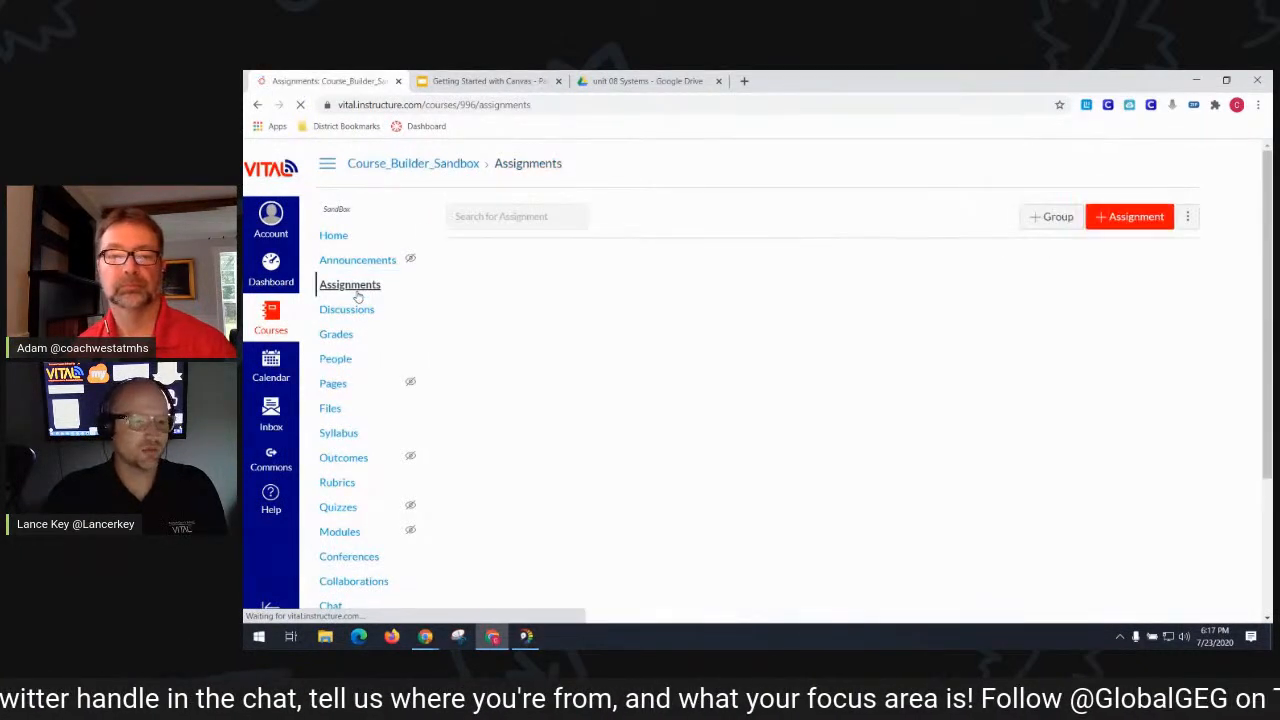
click(510, 354)
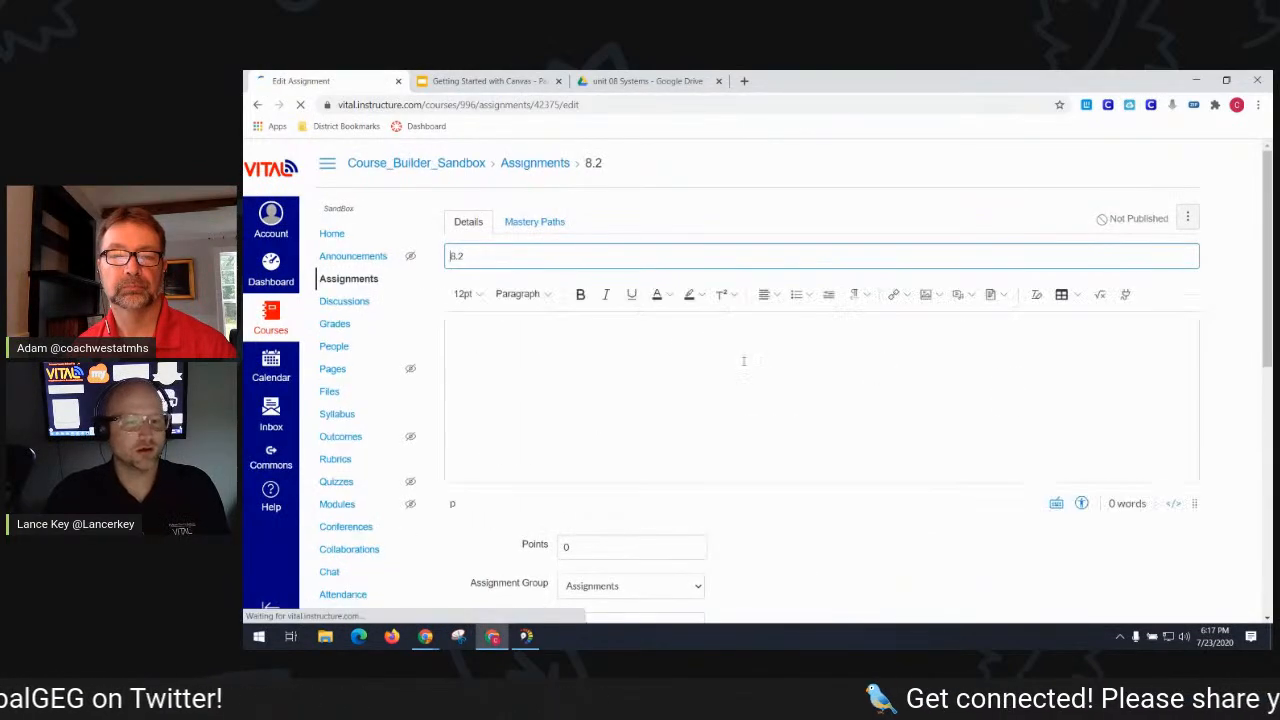
click(1125, 294)
scroll(709, 323, down, 3)
click(612, 328)
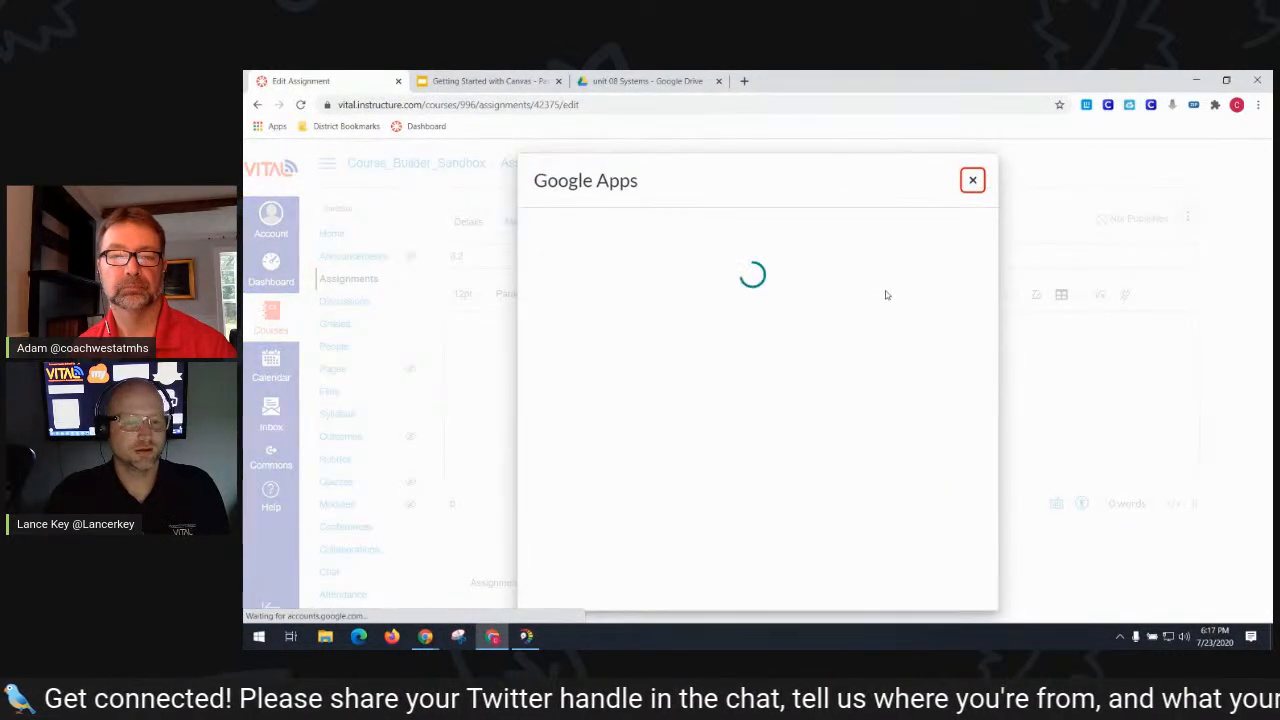
- Embed the 8.2 packet PDF and substitution video from Drive's 8.2 Systems Substitutions folder
click(696, 300)
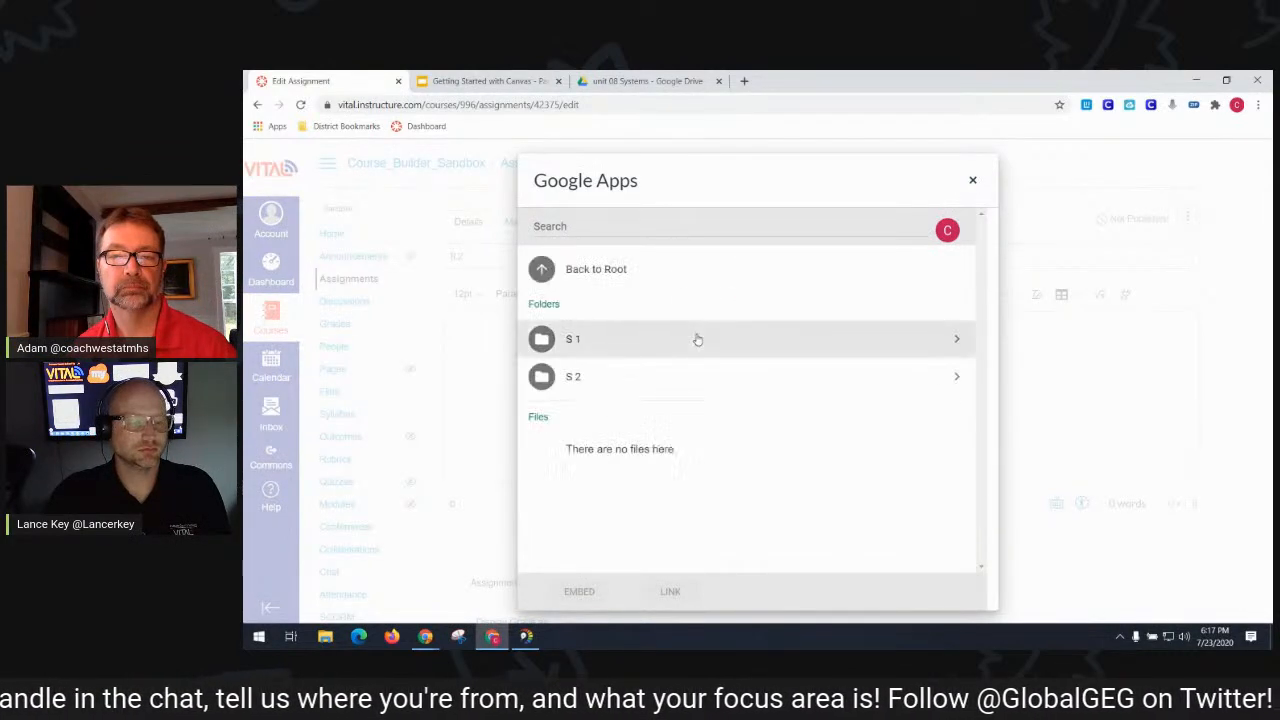
click(631, 374)
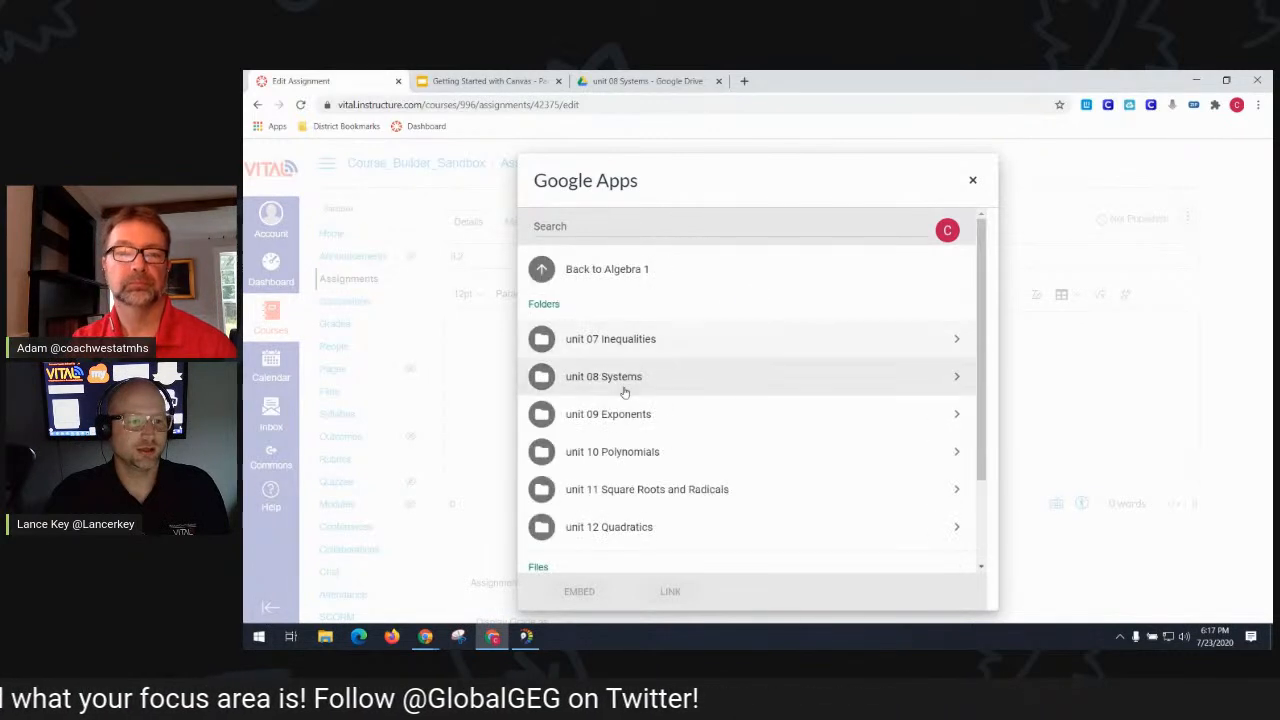
click(628, 381)
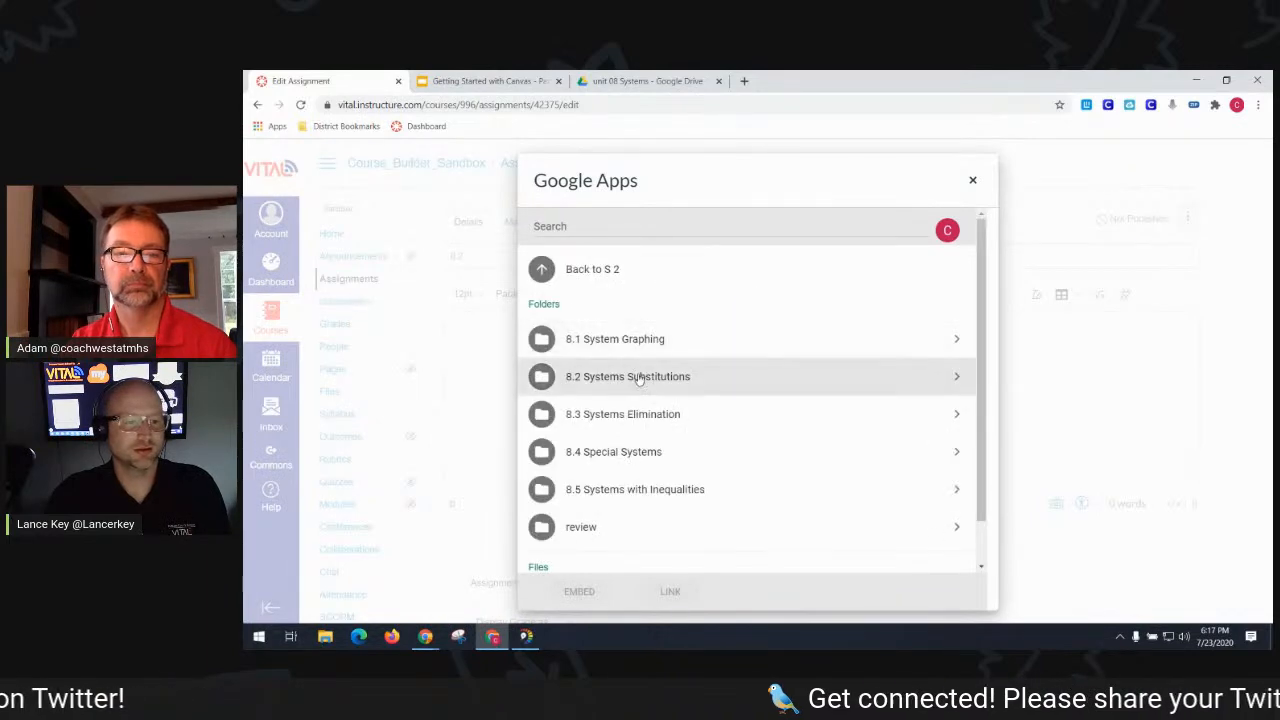
click(639, 376)
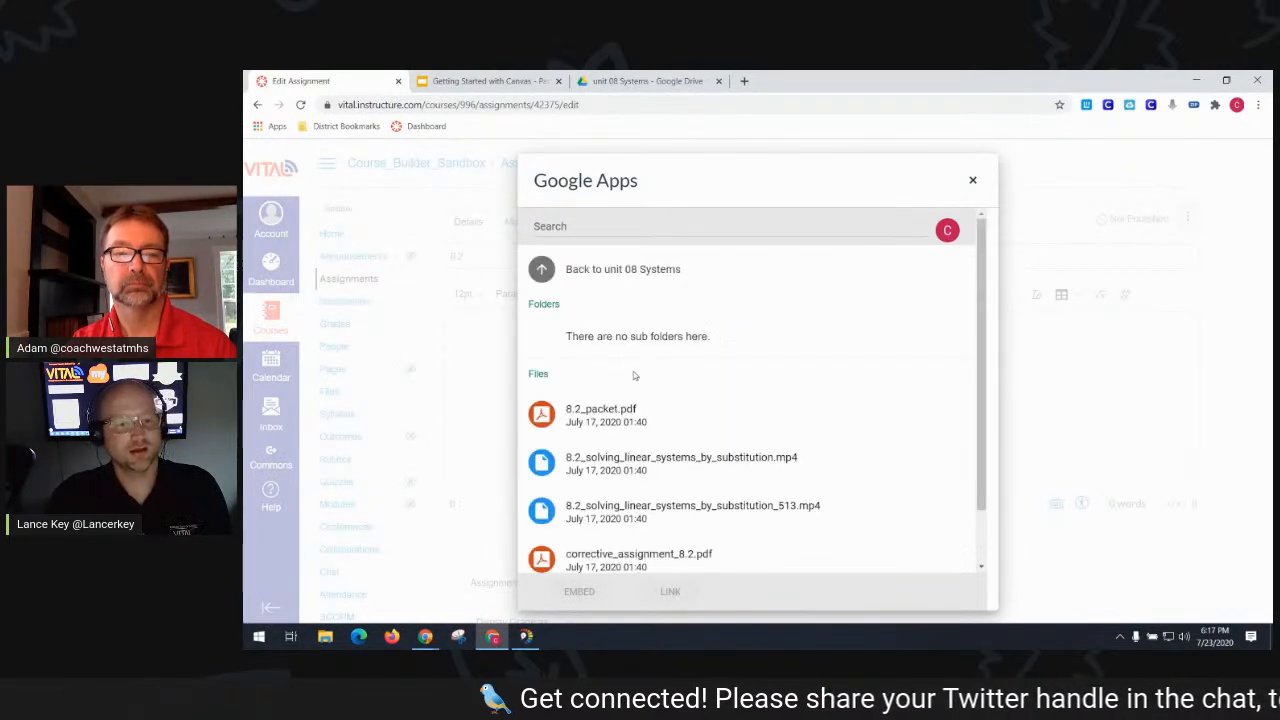
scroll(680, 458, down, 1)
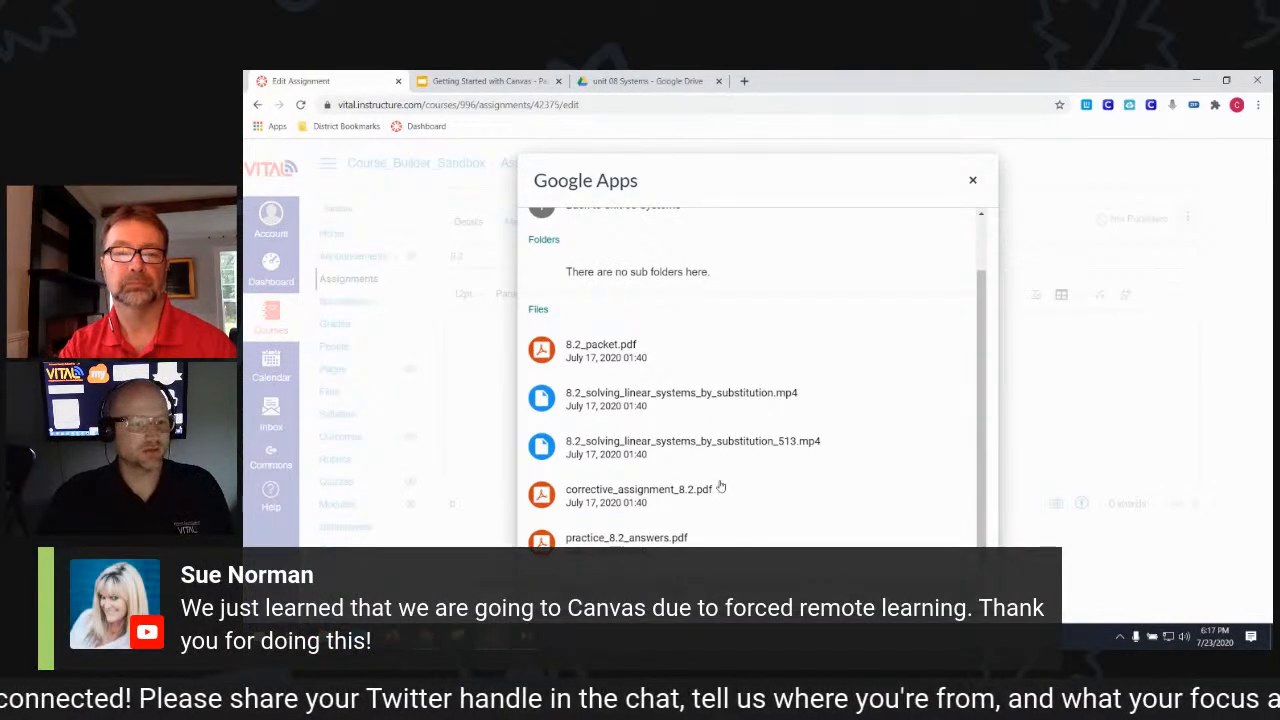
click(743, 402)
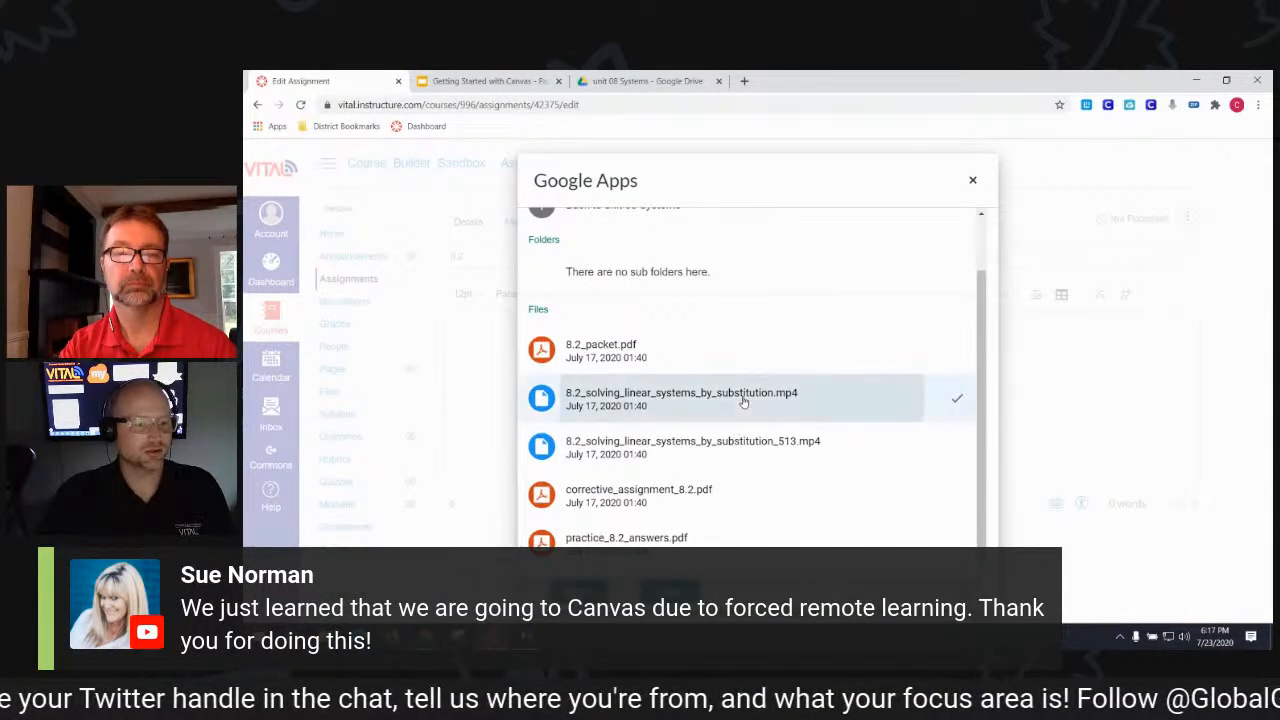
click(641, 356)
click(670, 591)
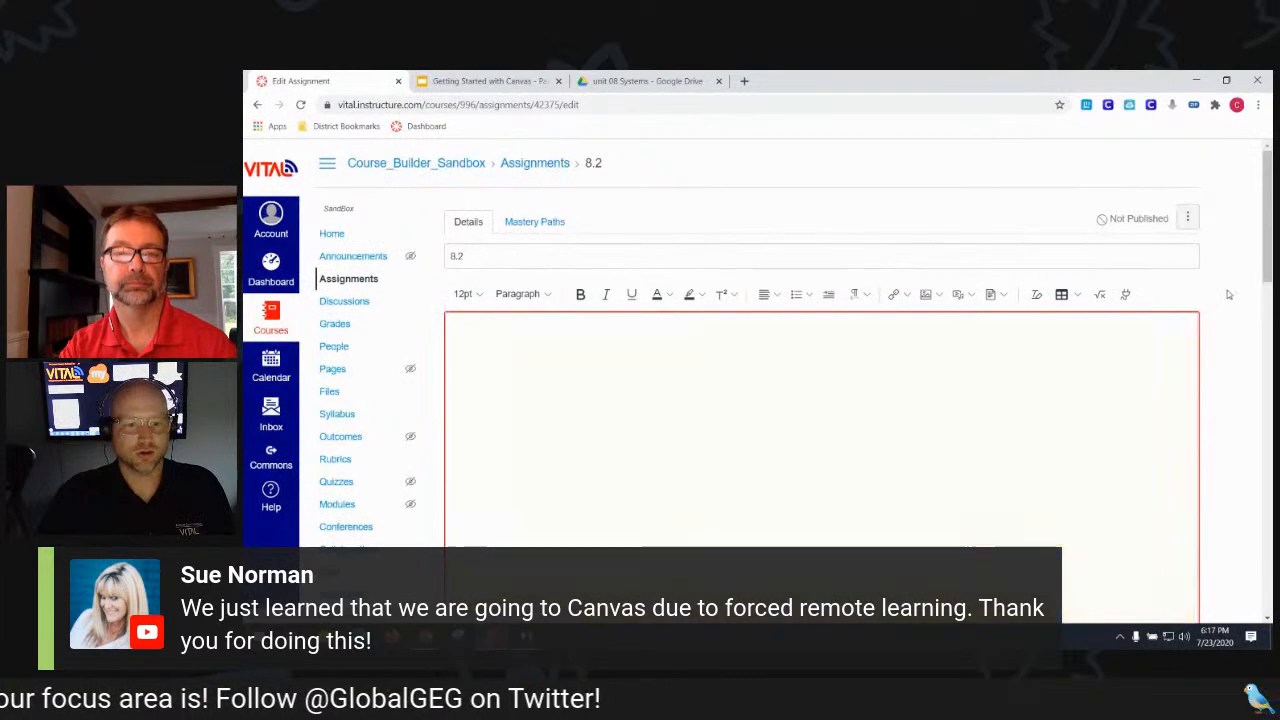
- Set assignment 8.2's points to 100
scroll(1227, 290, down, 5)
scroll(1237, 292, up, 4)
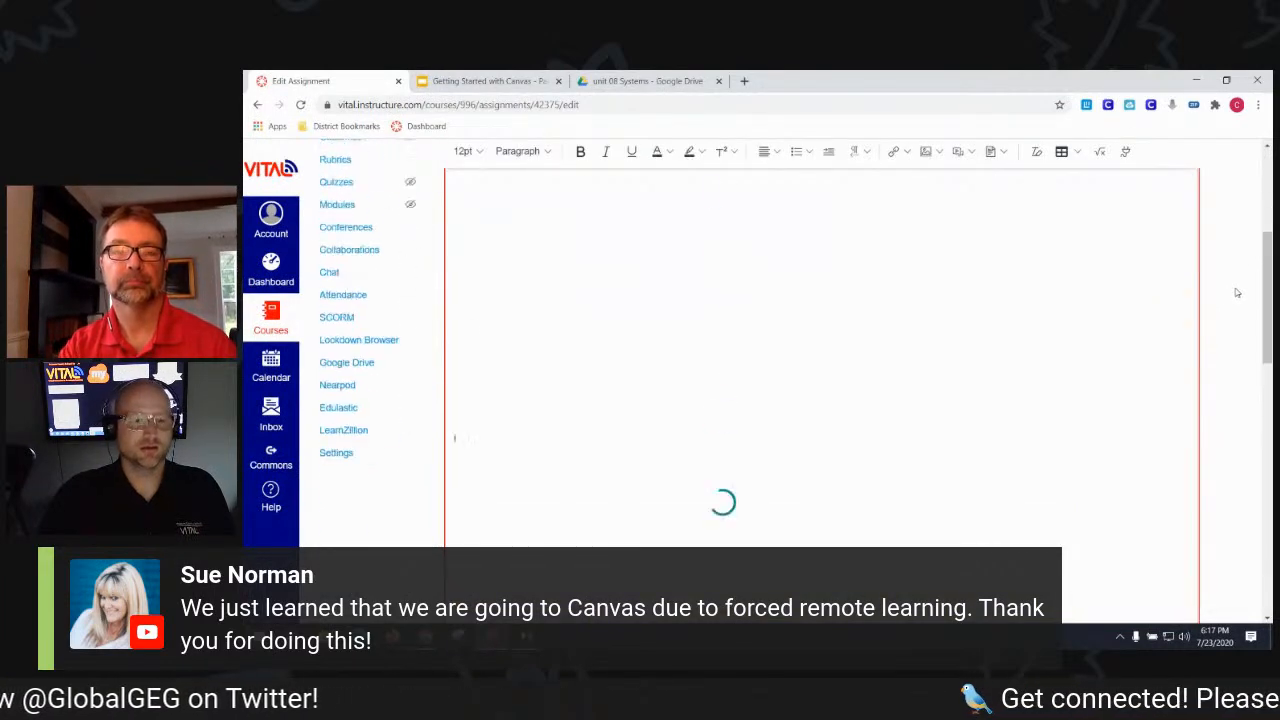
scroll(1236, 308, down, 5)
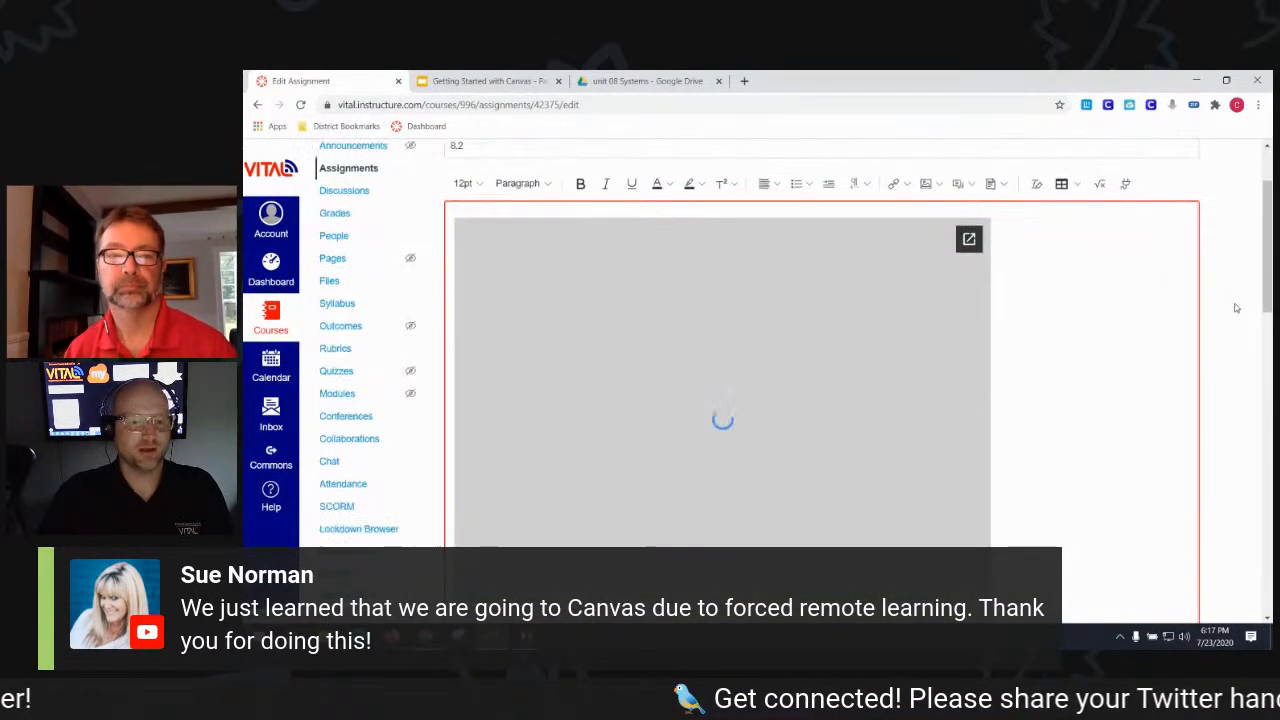
scroll(1236, 308, down, 10)
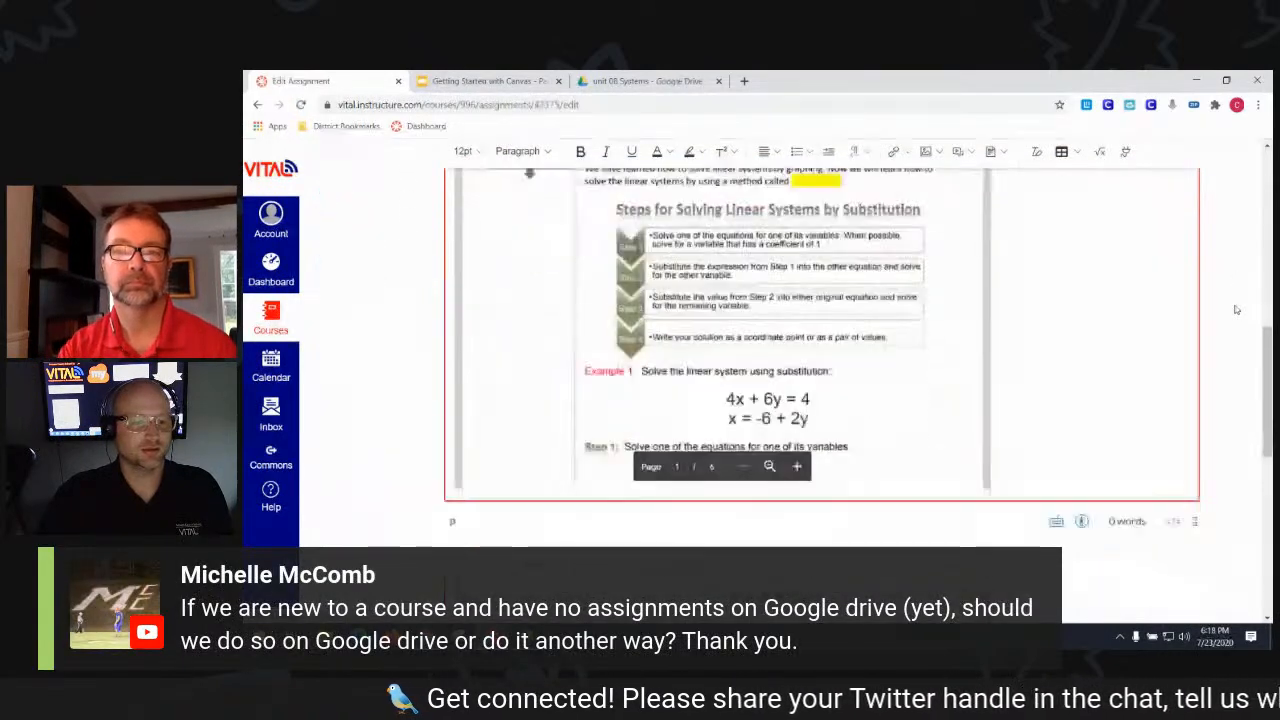
click(631, 204)
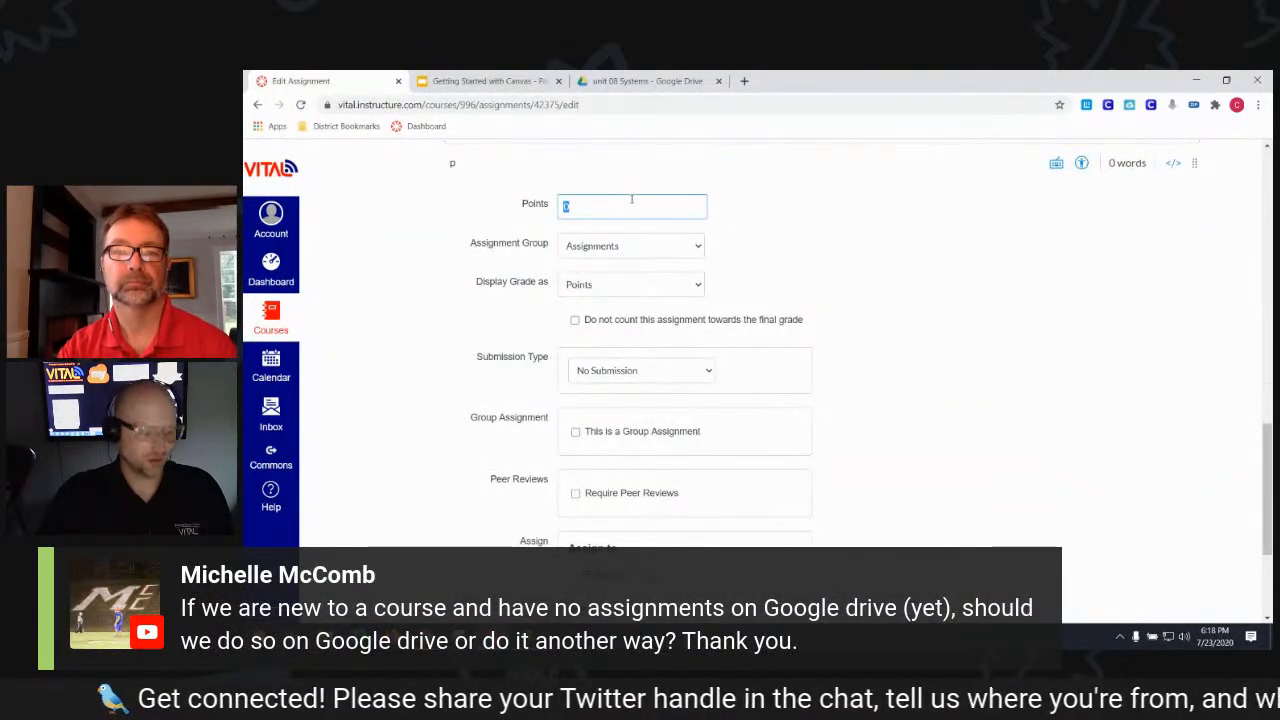
text(100)
click(1031, 374)
- Make 8.2 an online text entry and website URL submission with limited attempts, then save and publish
scroll(1014, 366, down, 2)
click(660, 237)
click(591, 268)
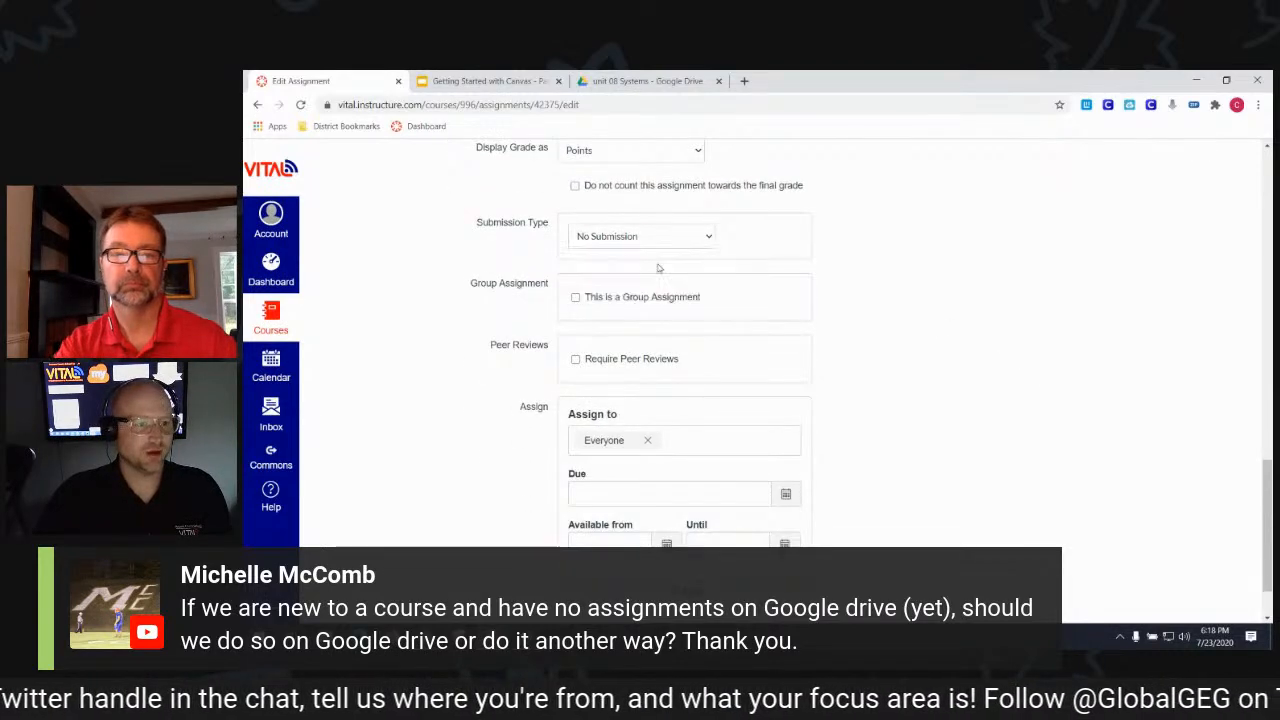
click(577, 294)
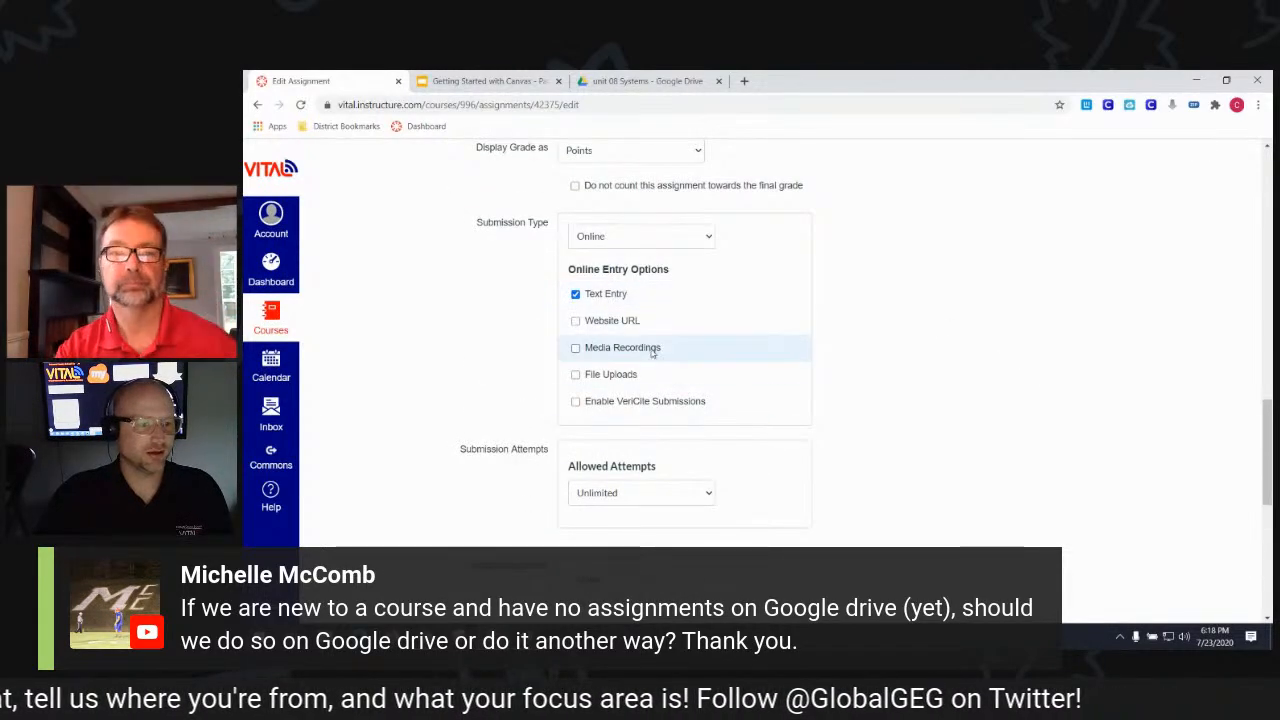
click(620, 320)
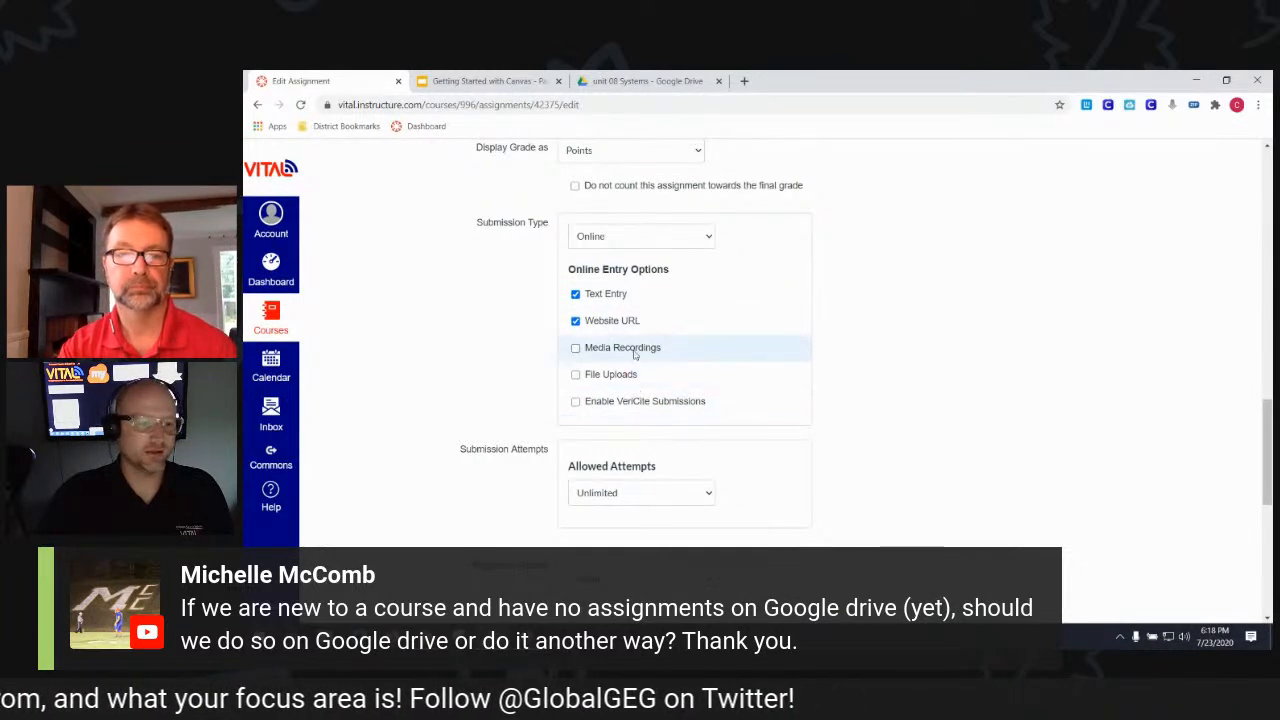
scroll(893, 357, down, 1)
scroll(893, 357, down, 1)
click(641, 358)
click(668, 390)
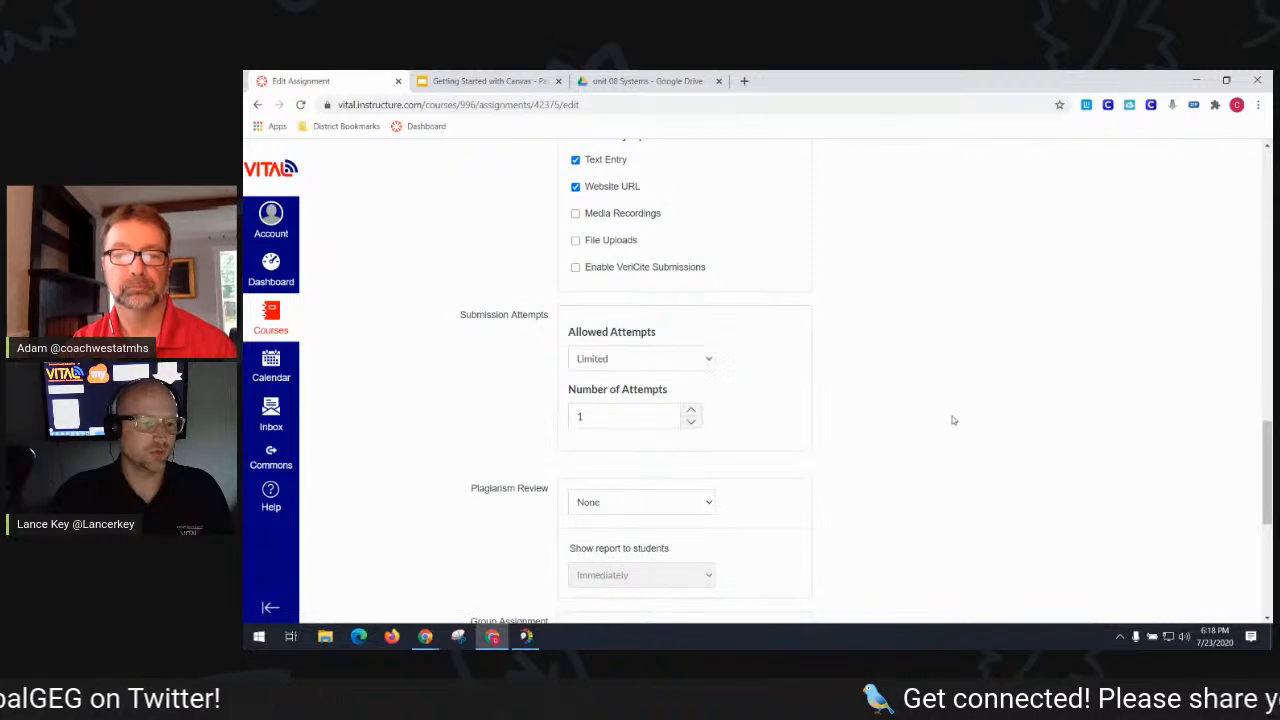
scroll(952, 418, down, 4)
click(1125, 575)
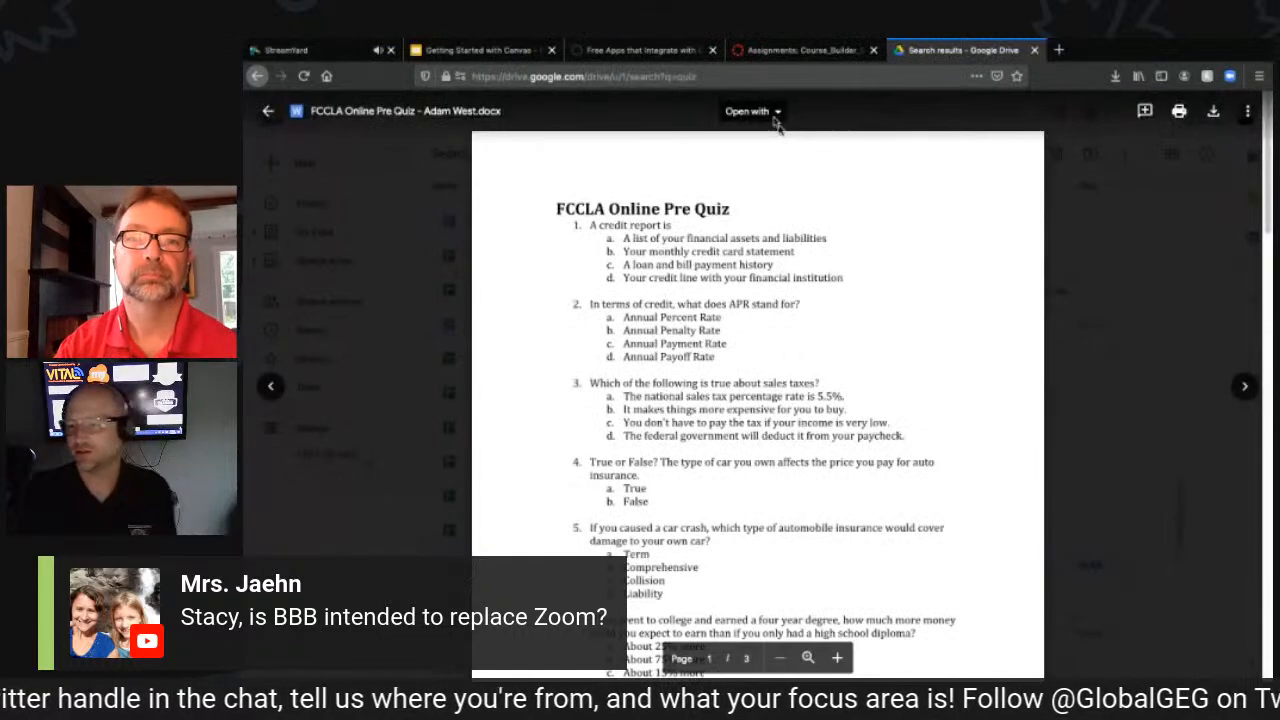
- Open the quiz document in Google Docs, then return to the Getting Started with Canvas slides
click(775, 114)
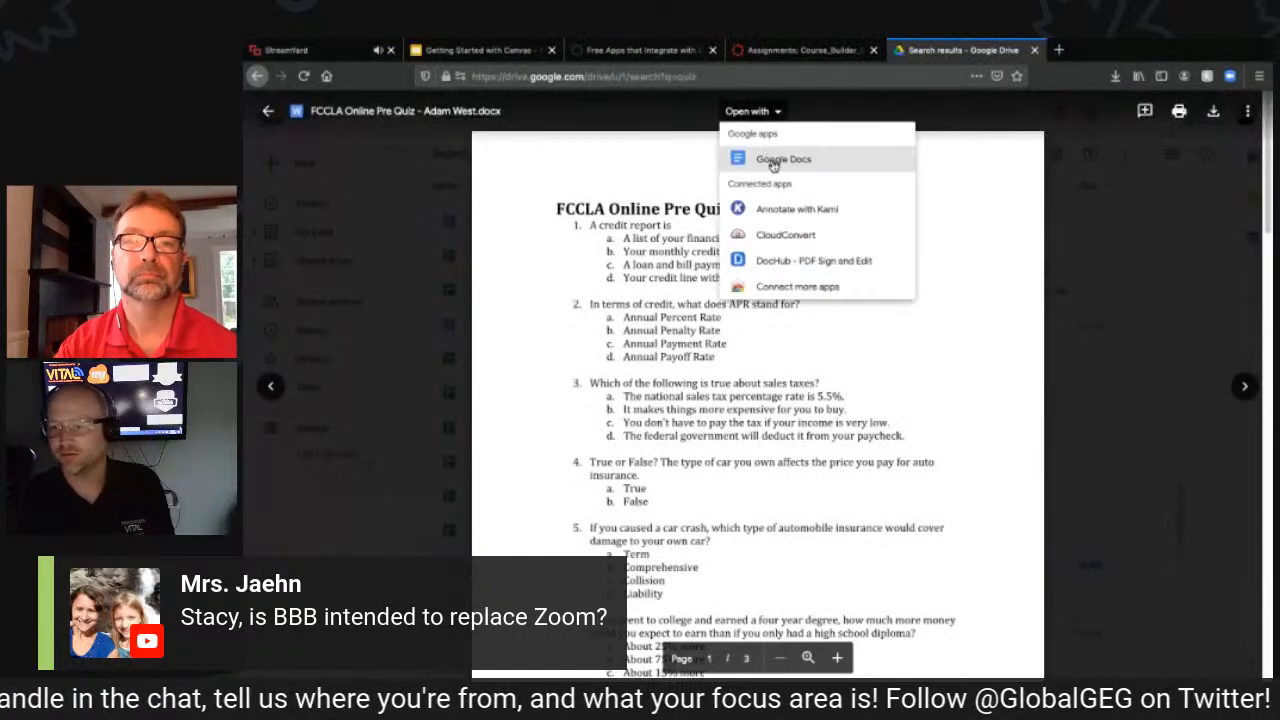
click(772, 158)
click(492, 50)
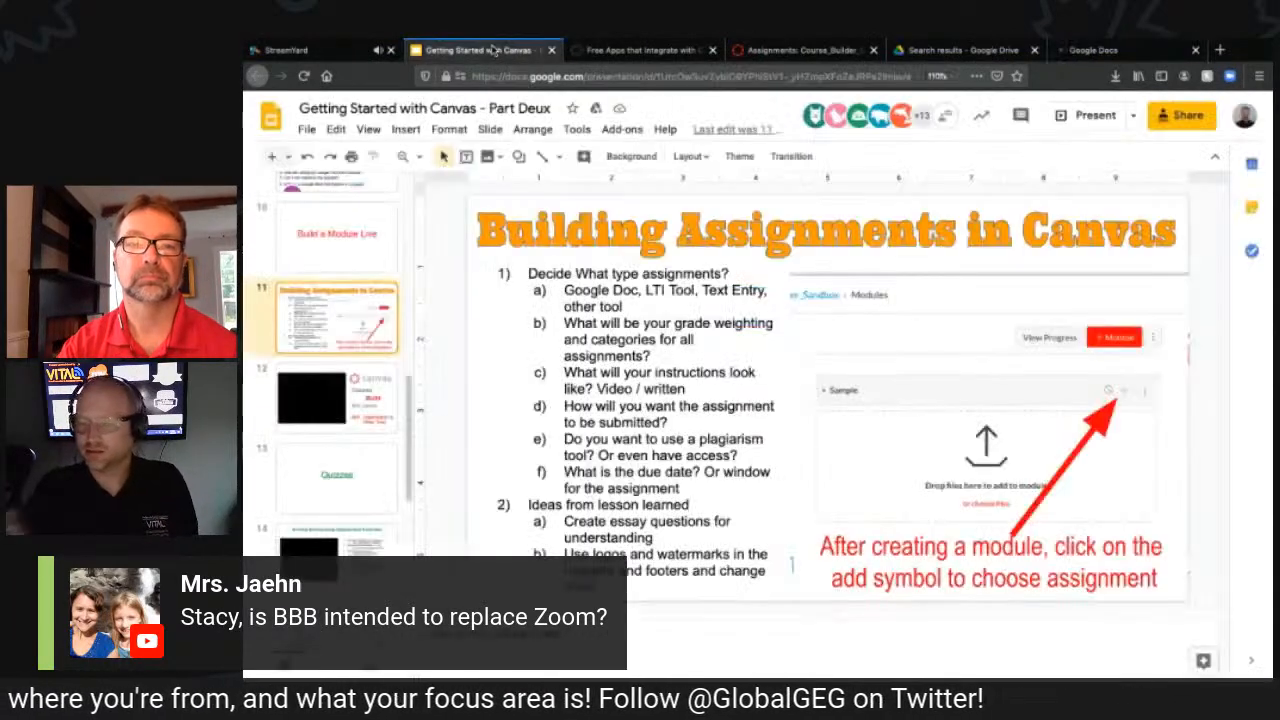
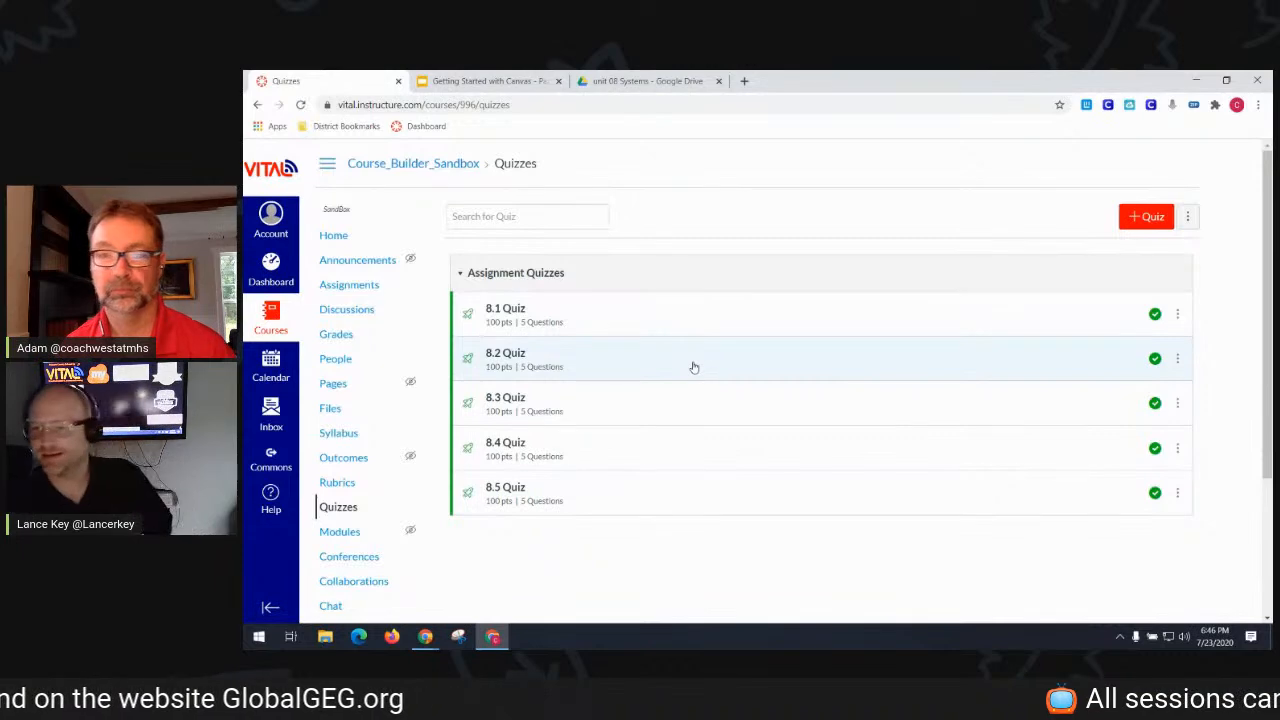
- Create a new quiz titled 'Unit 8 Test' in the Test assignment group
click(1140, 220)
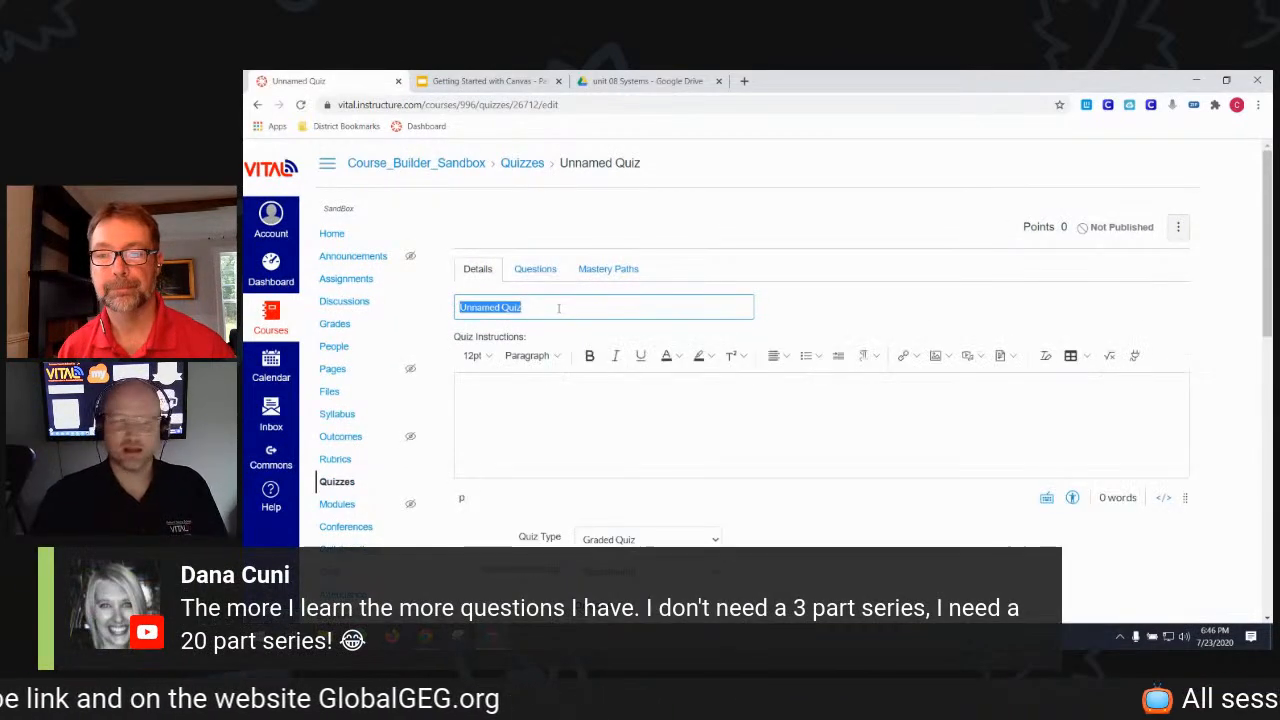
text(Unit 8 Test)
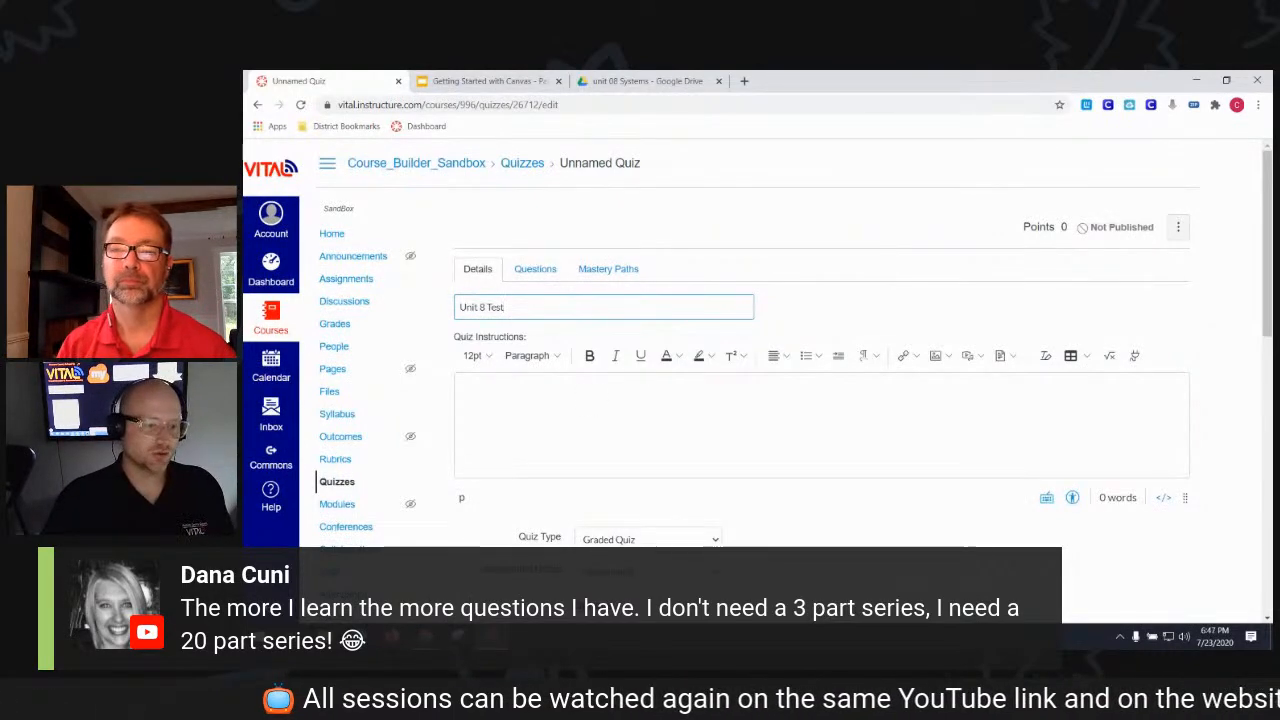
scroll(660, 400, down, 2)
click(648, 437)
click(663, 484)
- Show one question at a time and require an access code for the quiz
scroll(957, 486, down, 5)
click(704, 416)
click(676, 506)
click(701, 529)
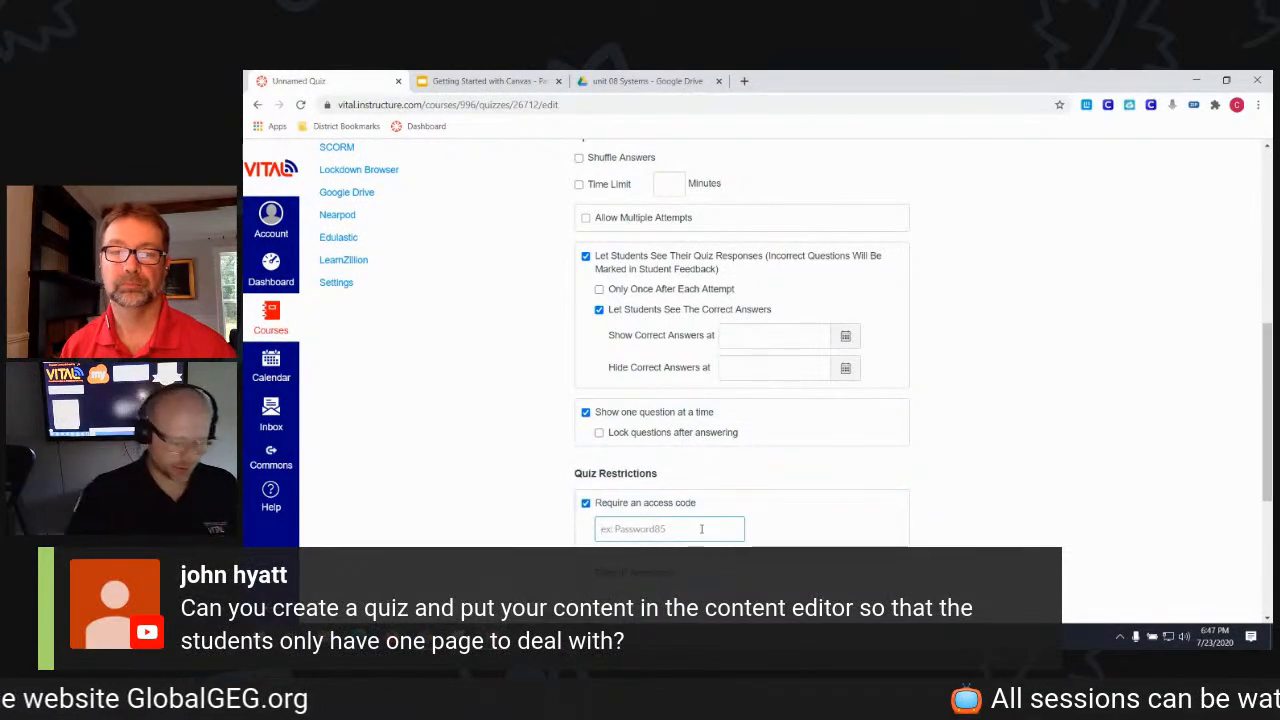
text(Math)
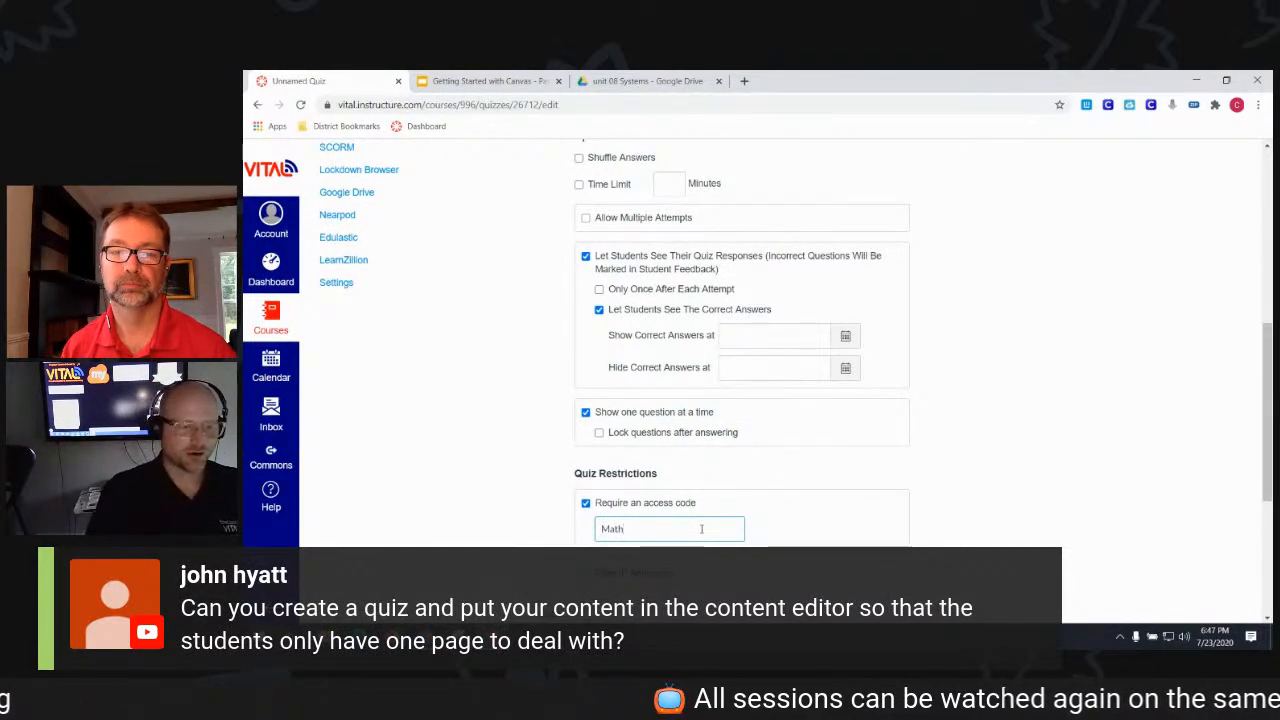
scroll(1000, 420, up, 10)
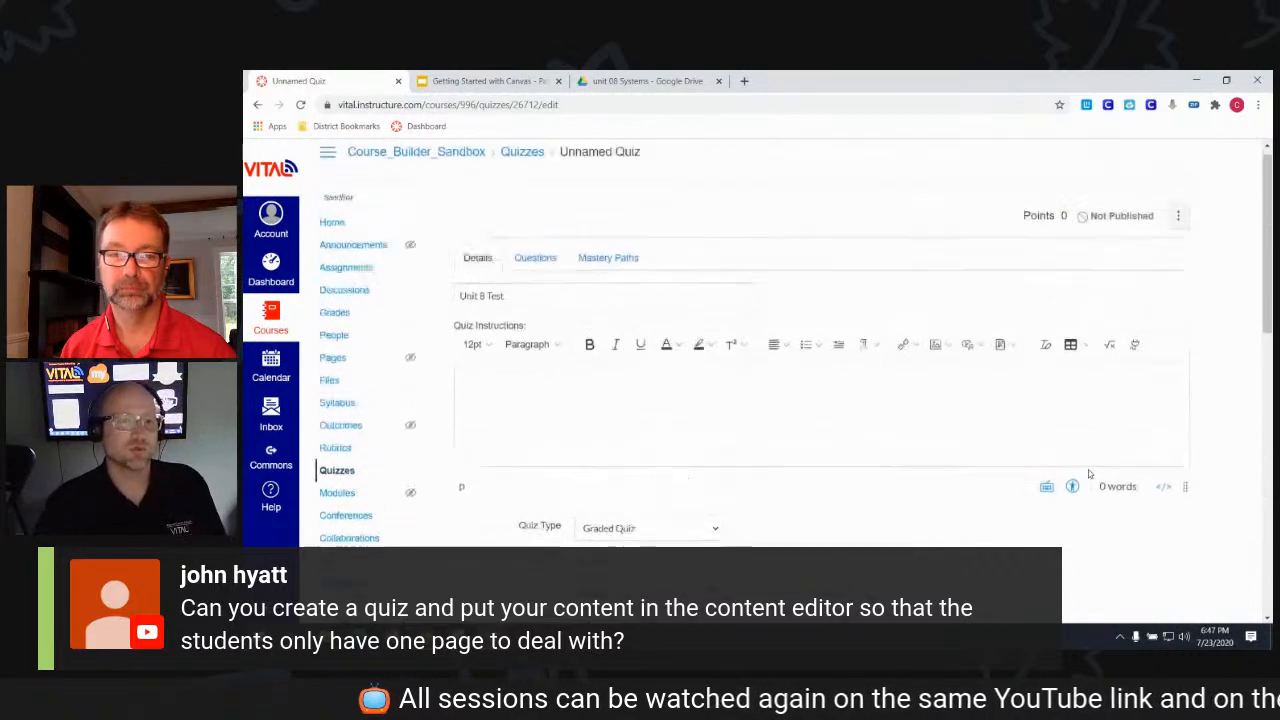
- Add a question group picking 5 questions at 4 pts from the Systems of Equation using Elimination bank
click(533, 270)
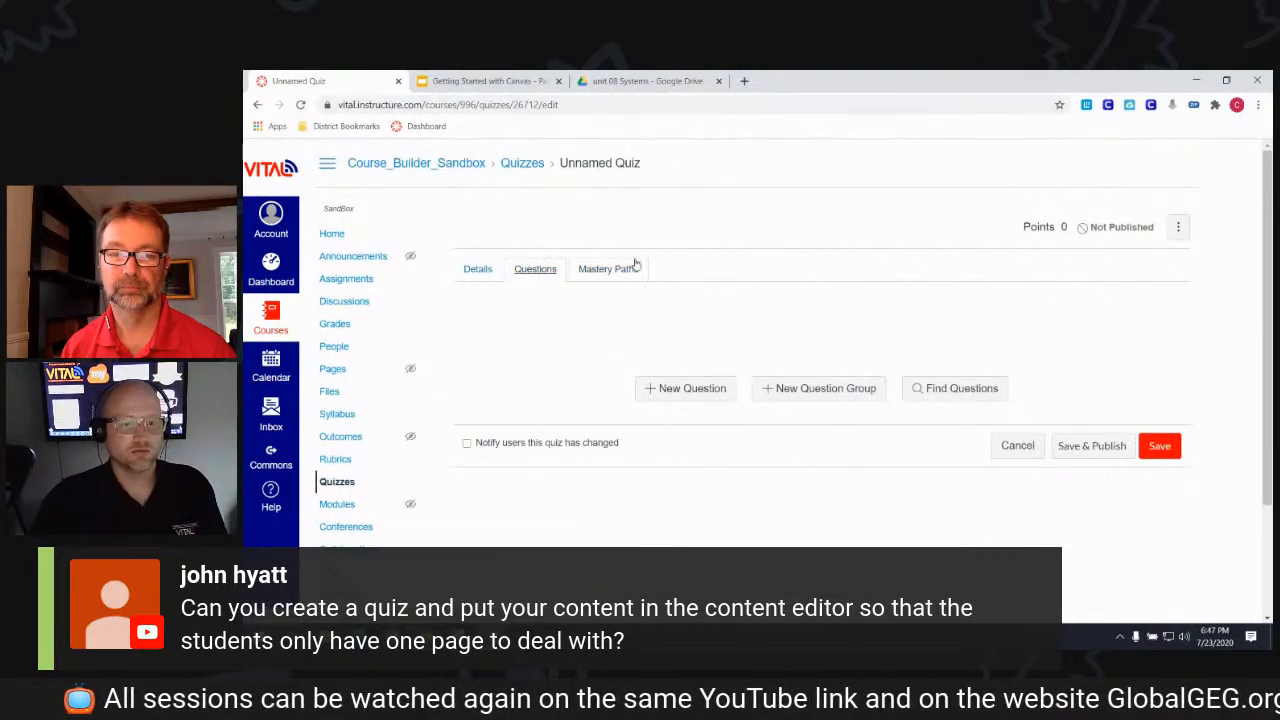
click(846, 390)
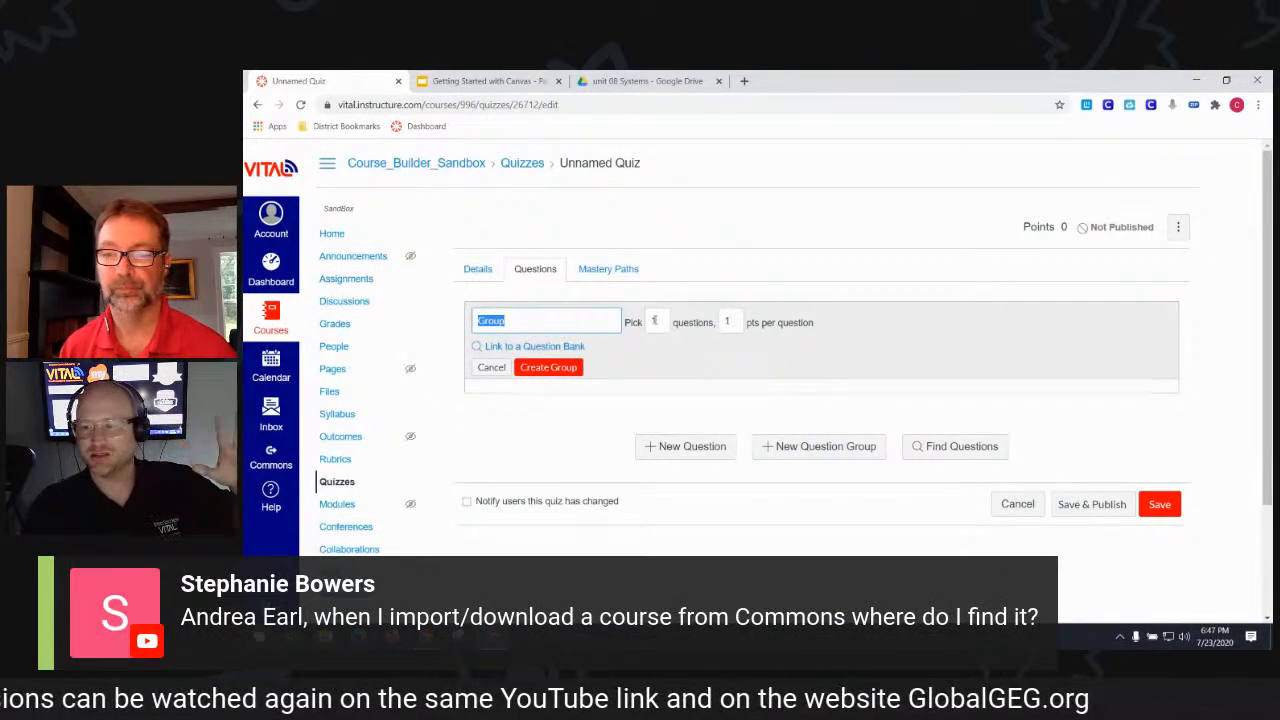
double_click(655, 320)
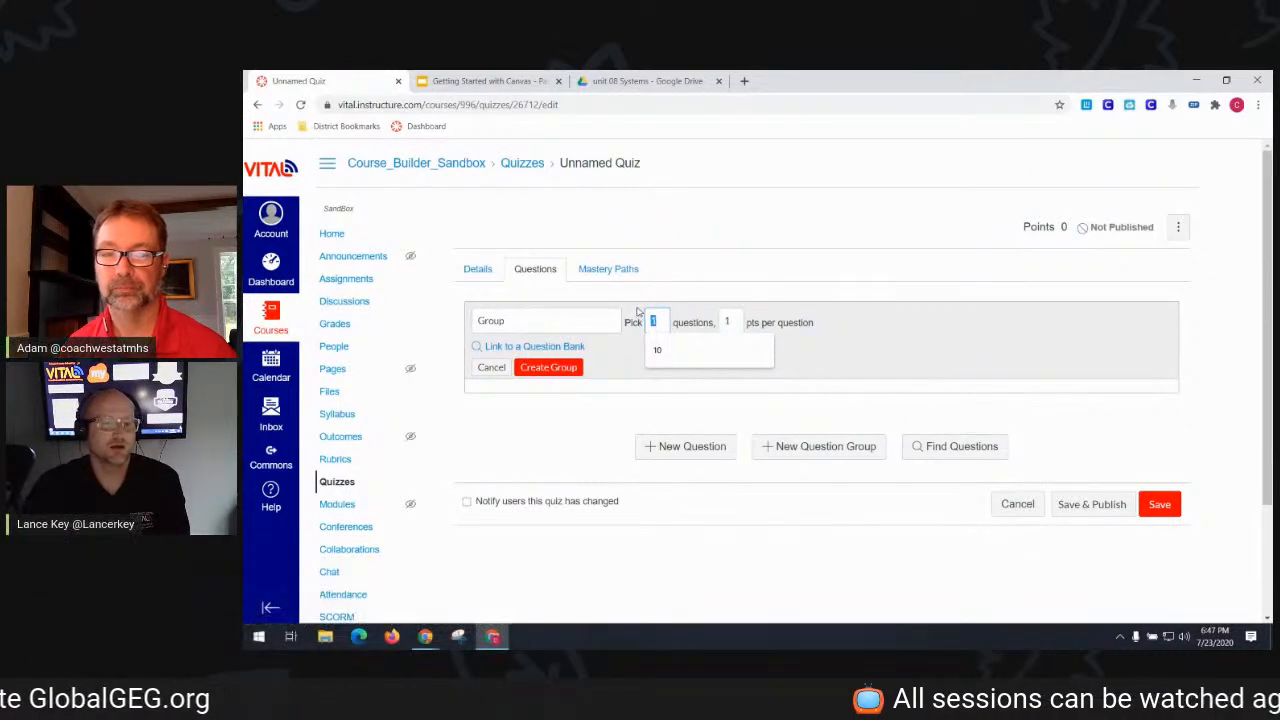
text(5)
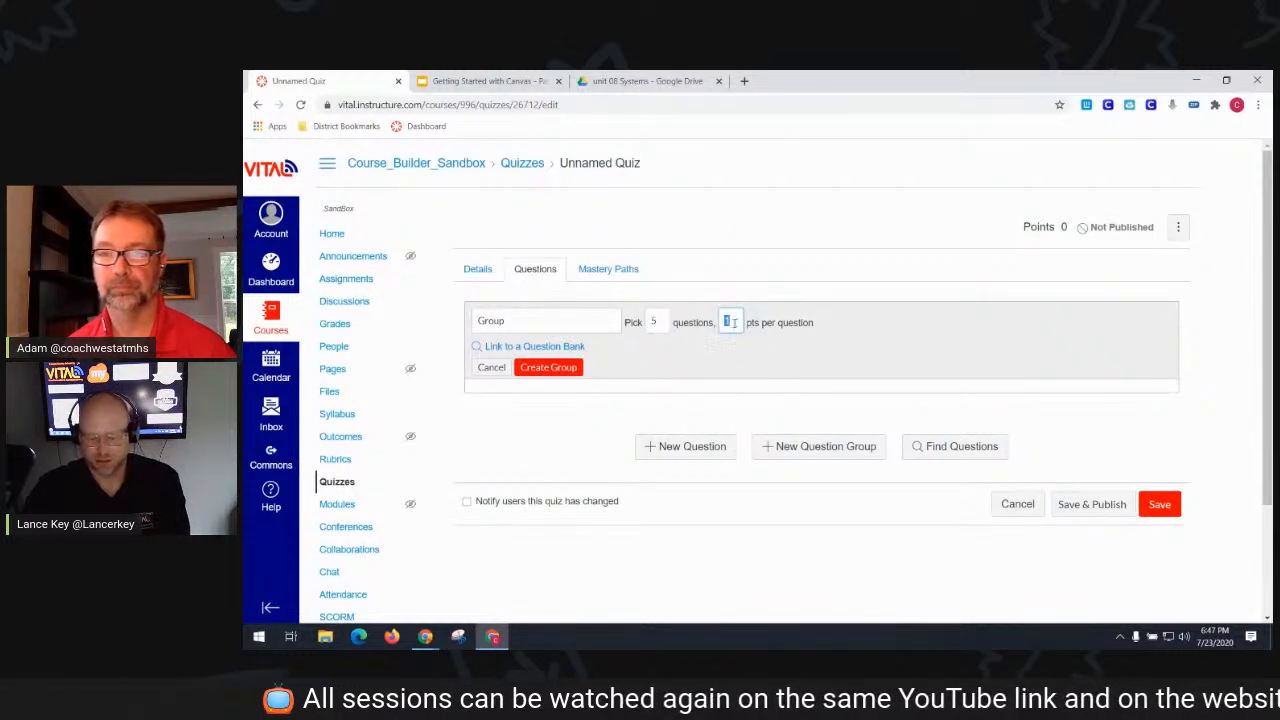
text(20)
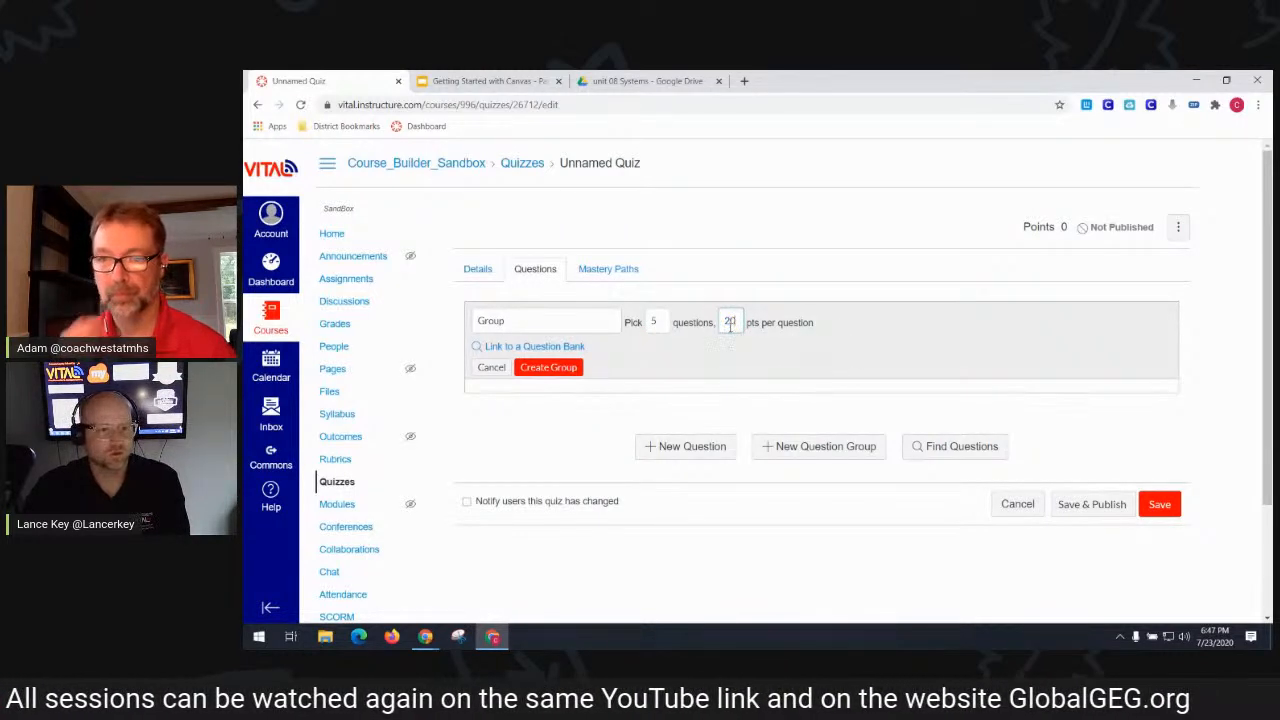
key(BackSpace)
key(BackSpace)
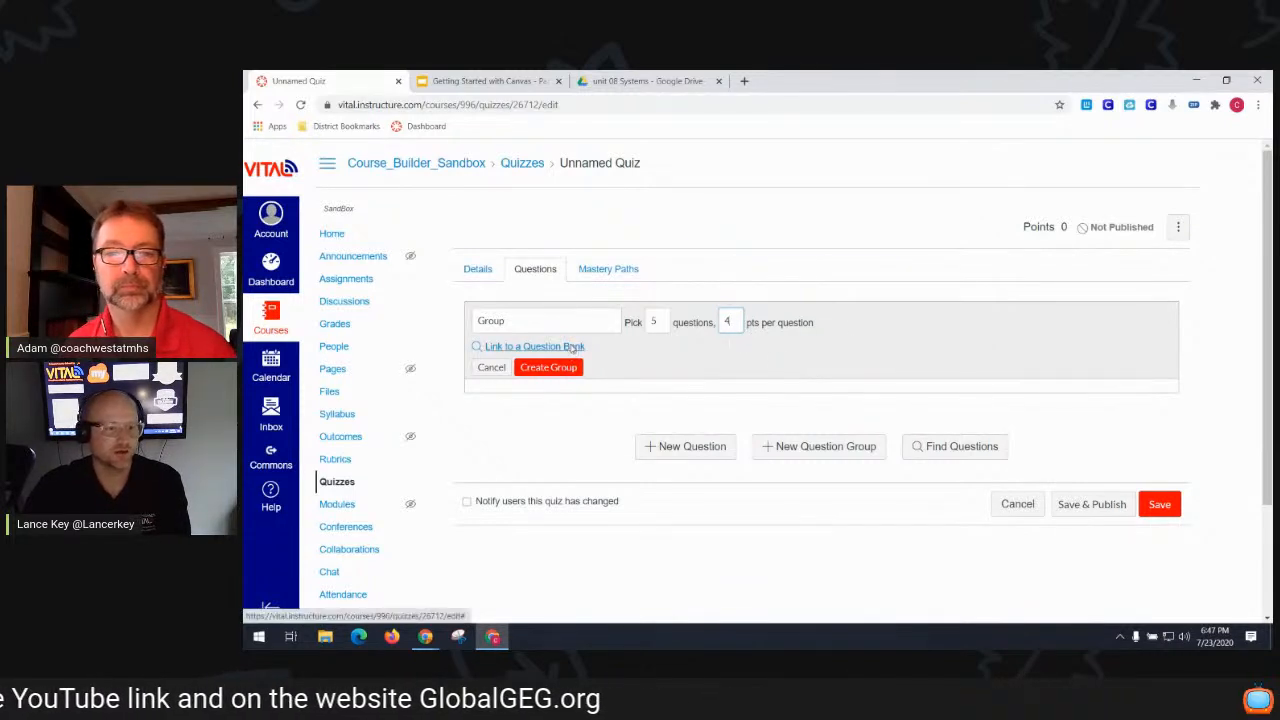
click(566, 347)
click(630, 384)
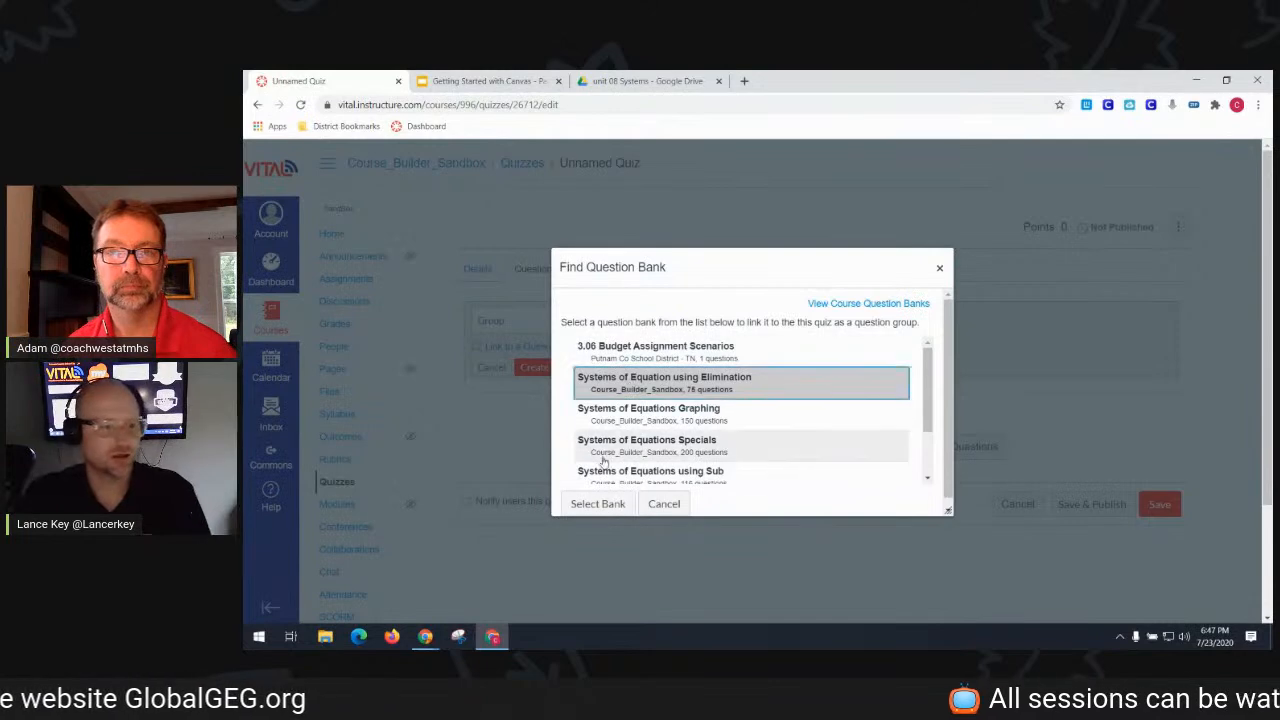
click(598, 504)
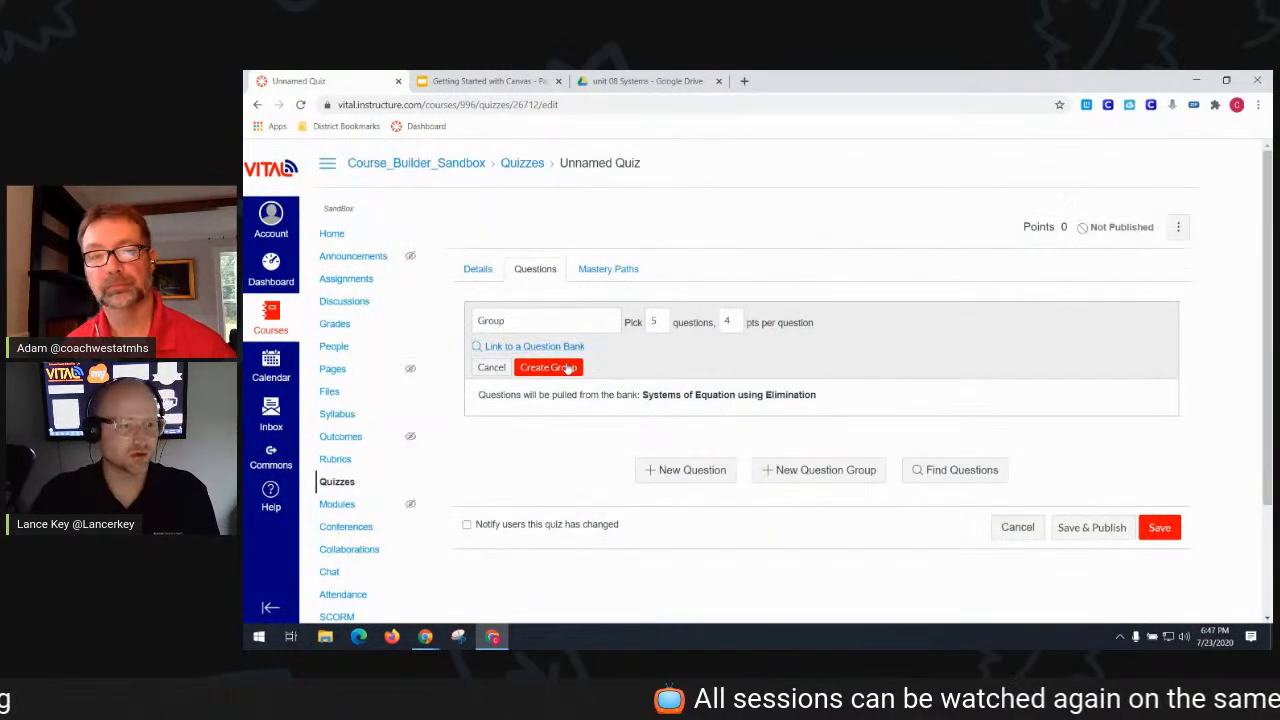
click(548, 367)
- Add a second group picking 5 questions at 4 pts from the Systems of Equations Graphing bank
click(836, 427)
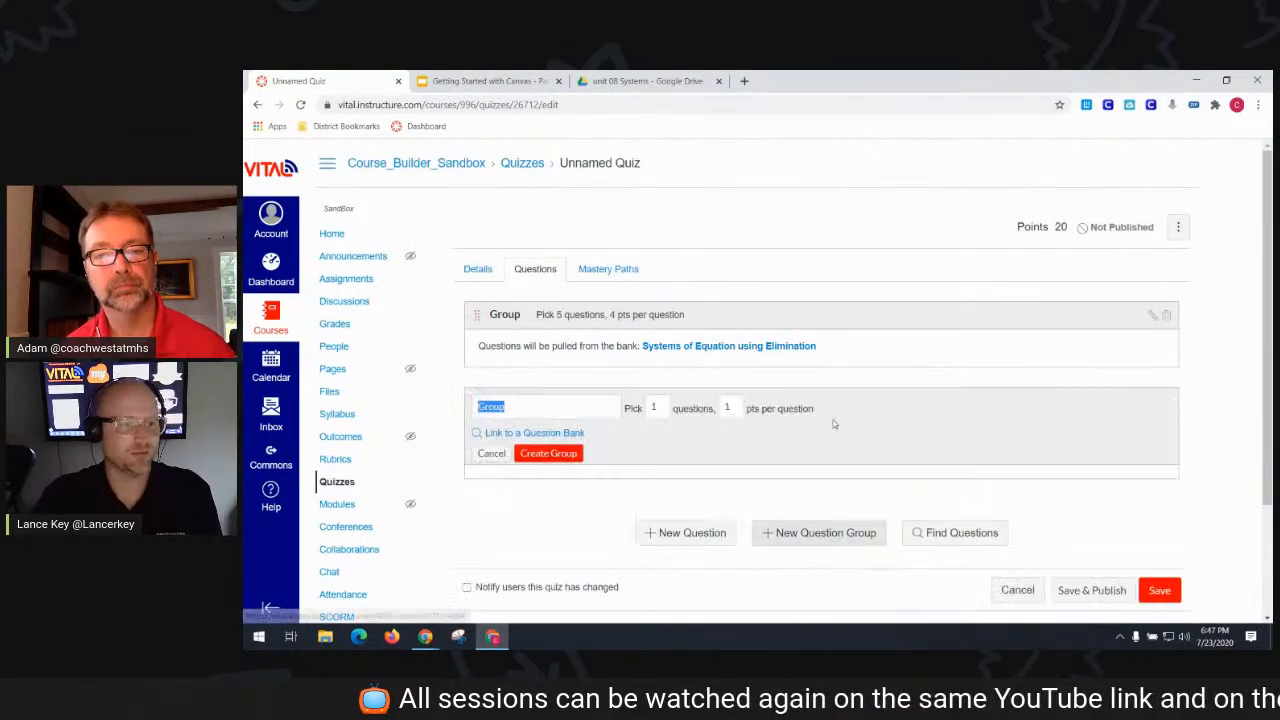
click(557, 432)
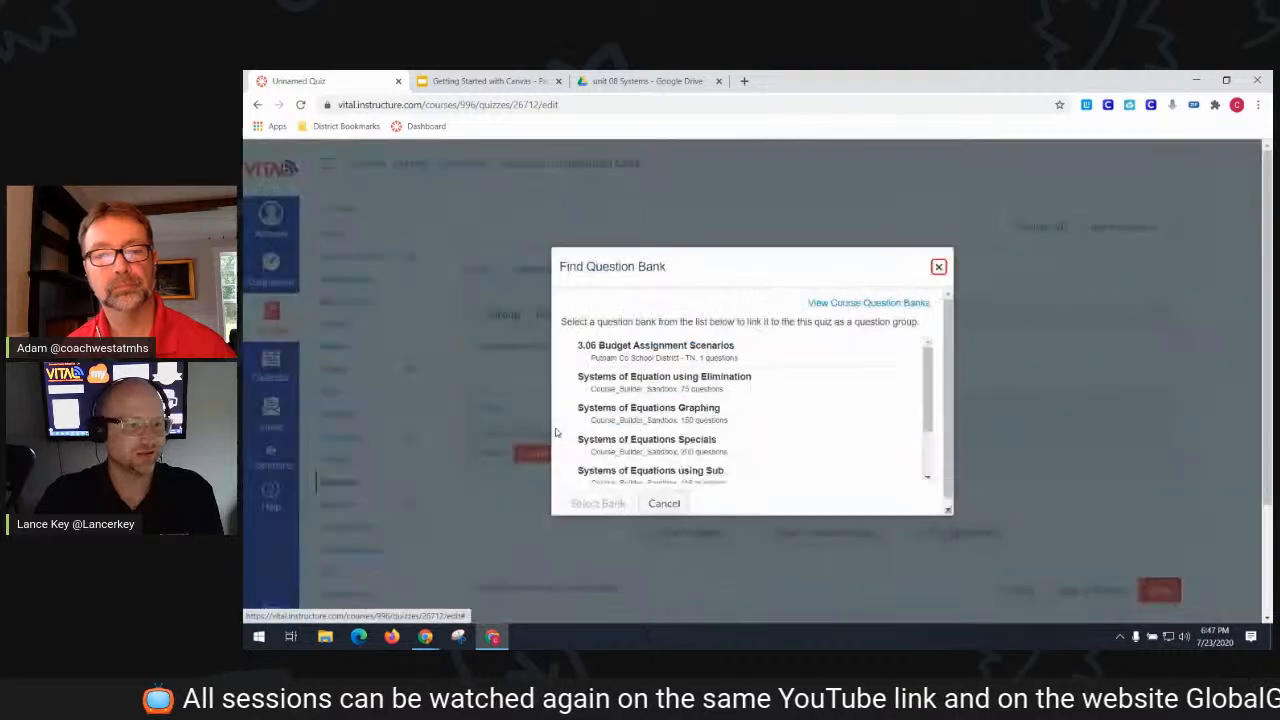
click(688, 413)
click(597, 503)
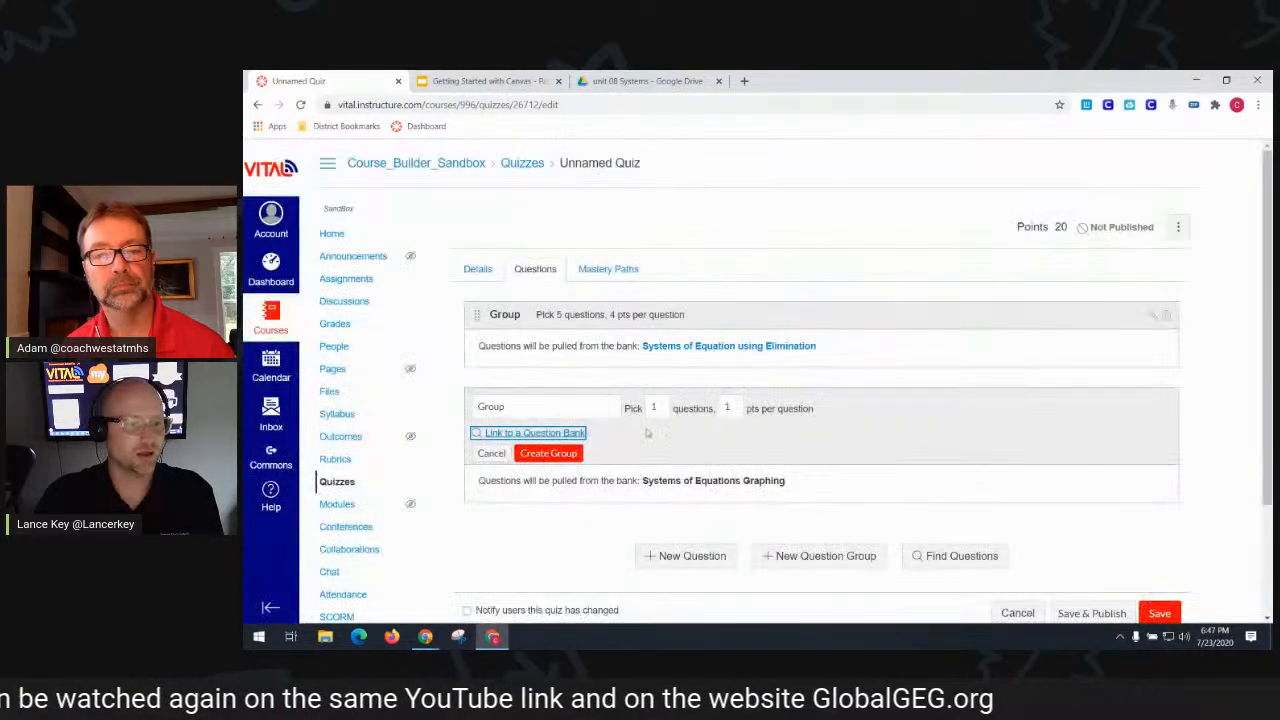
double_click(656, 406)
text(5)
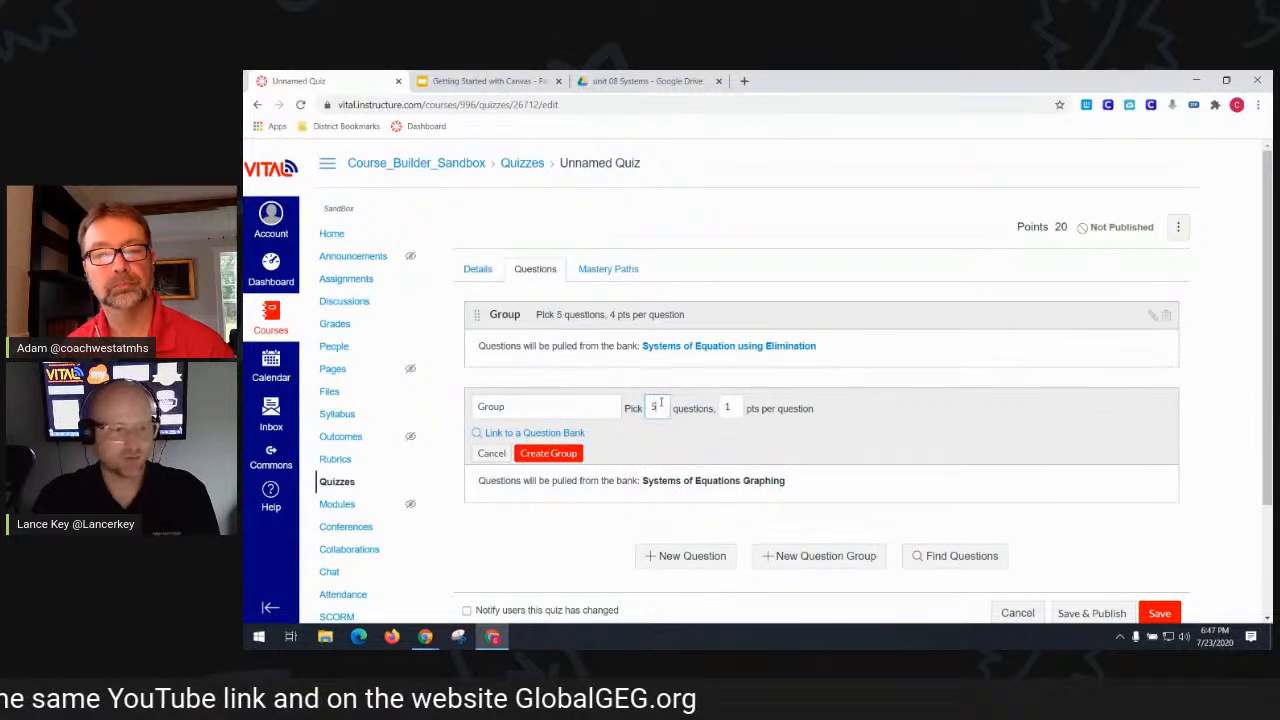
text(4)
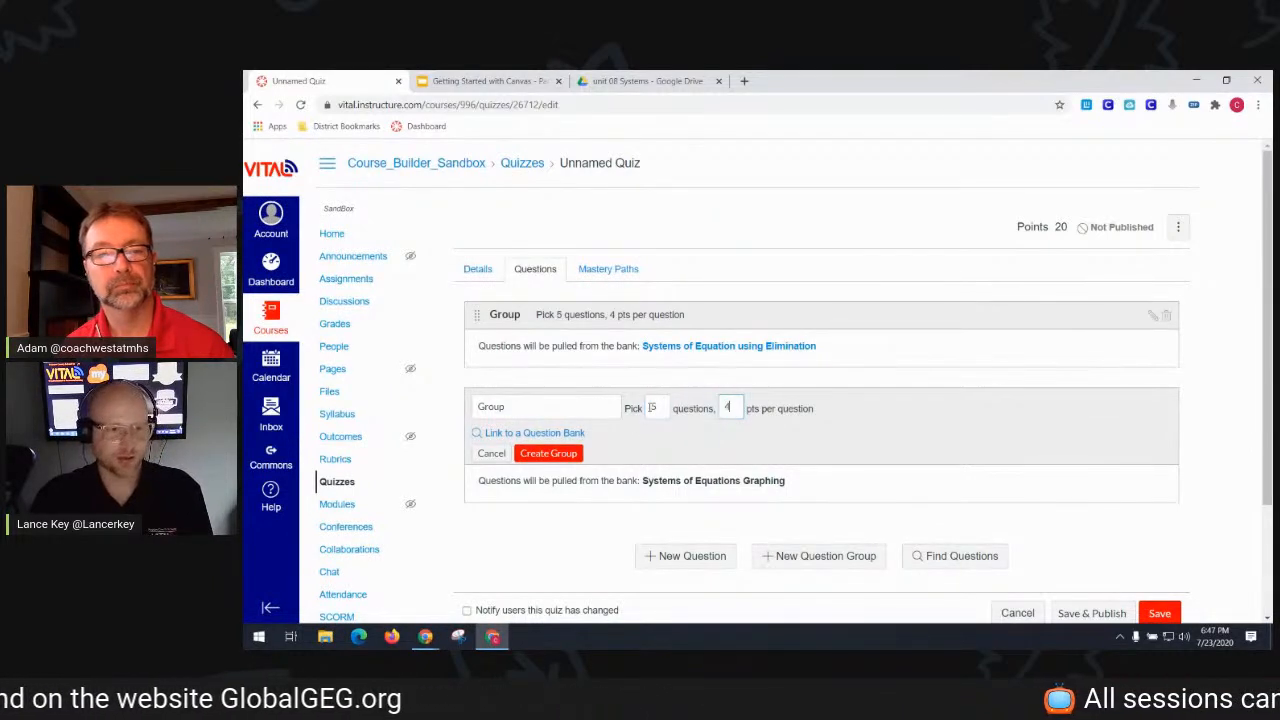
click(541, 455)
click(818, 507)
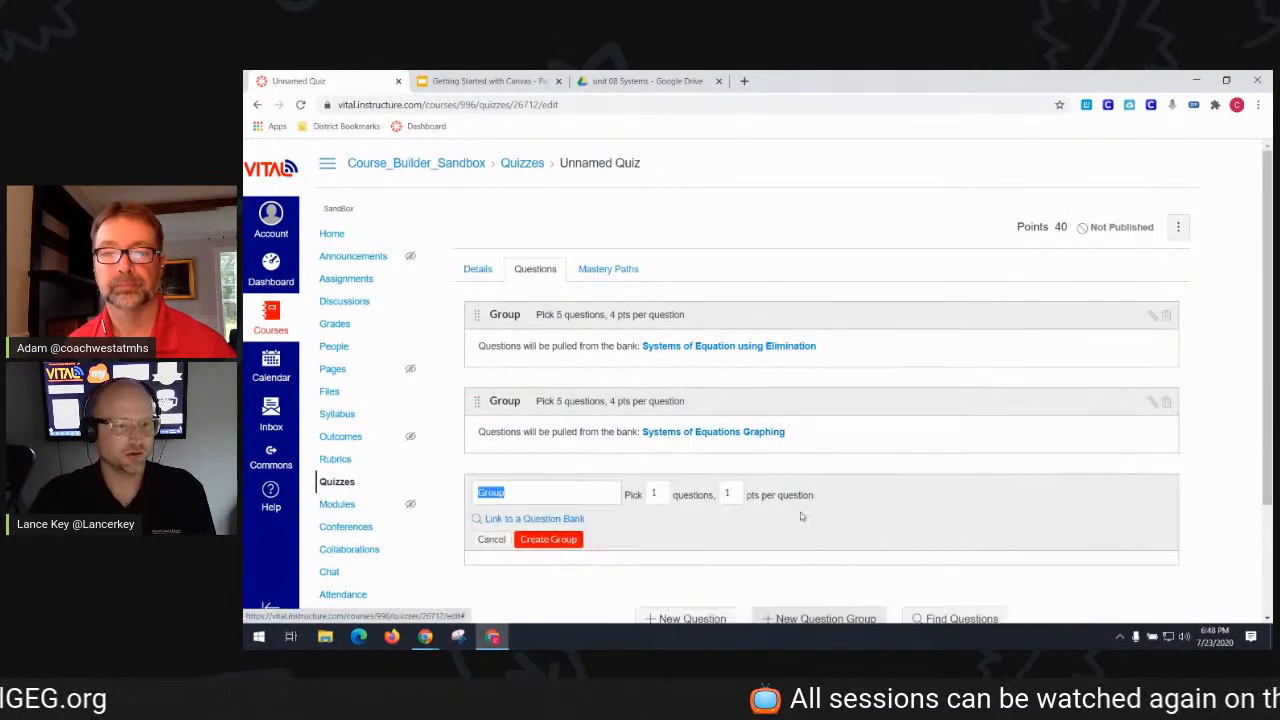
- Link the third group to the Systems of Equations Specials bank, picking 5 at 4 pts
click(578, 518)
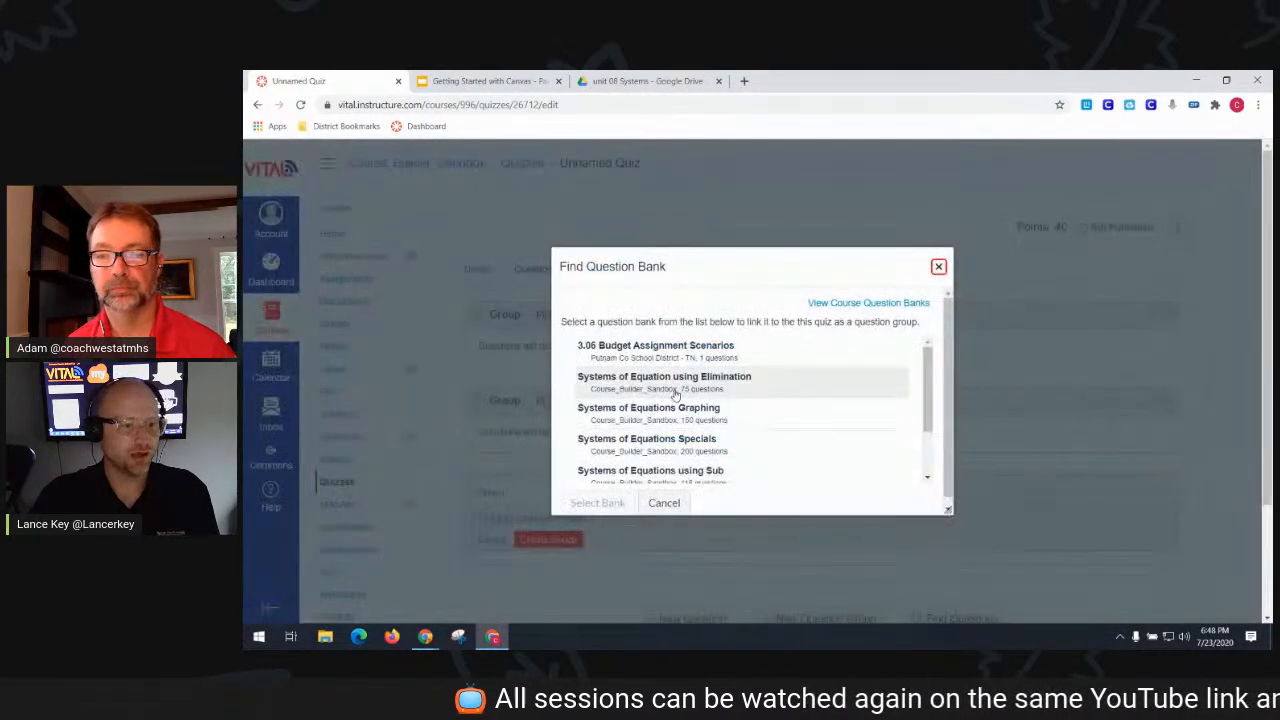
click(672, 450)
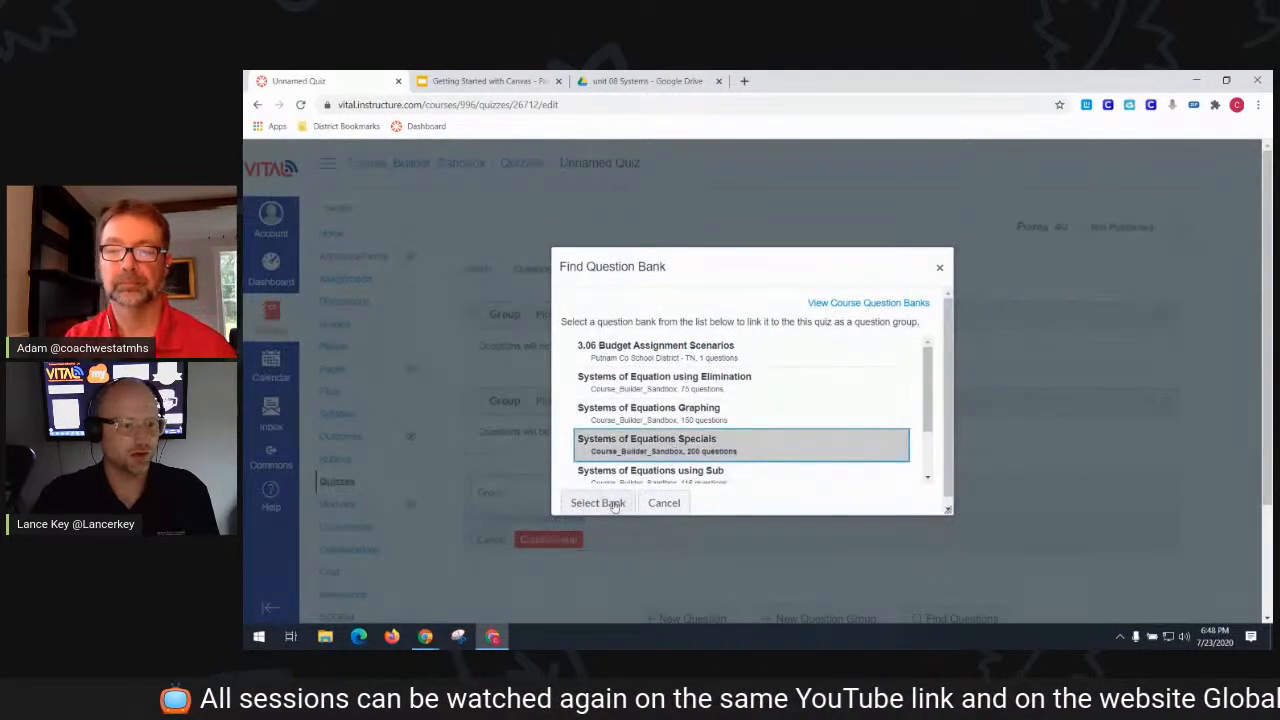
click(598, 503)
double_click(660, 487)
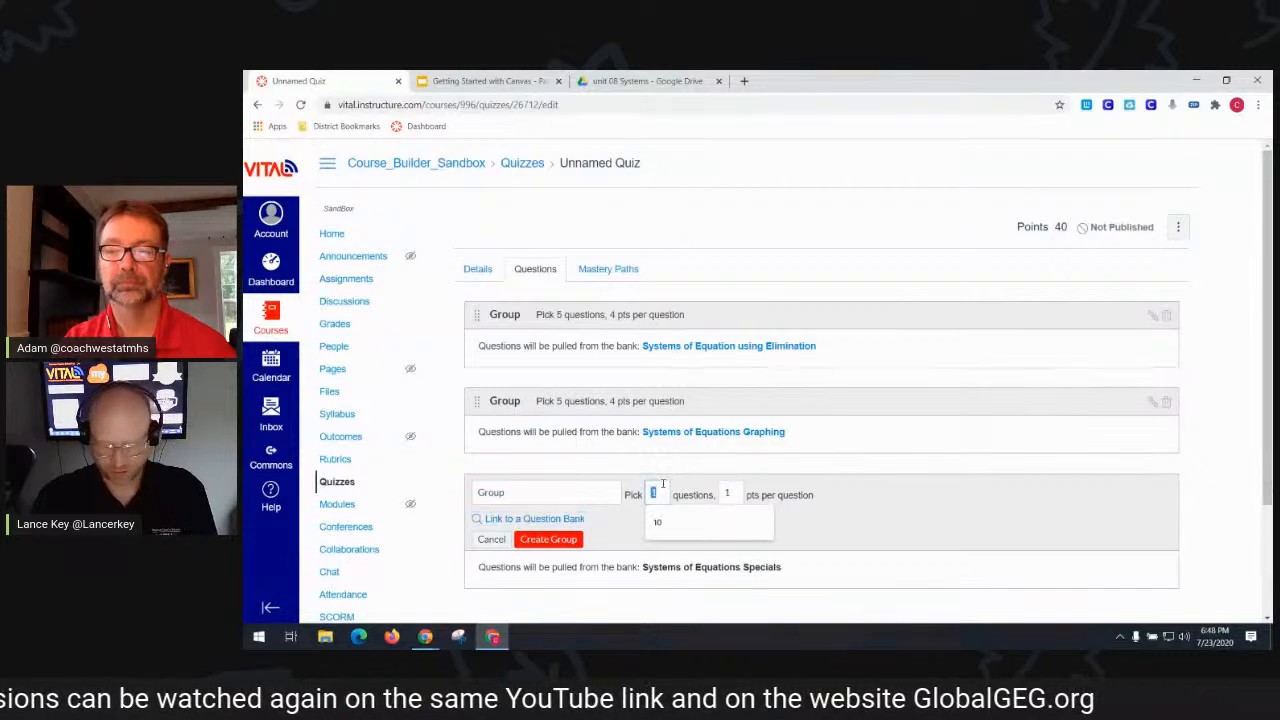
text(5)
double_click(731, 493)
text(4)
click(549, 544)
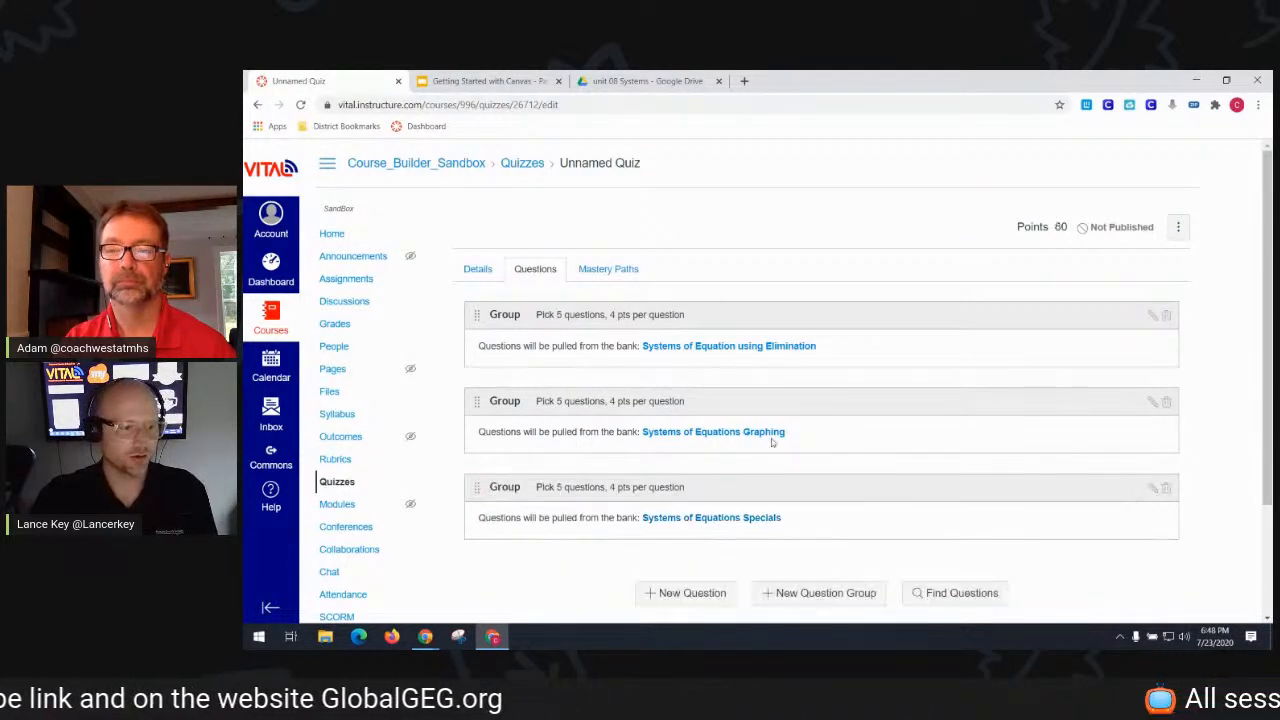
- Add a fourth group picking 5 questions at 4 pts from the Systems of Equations using Sub bank
click(830, 604)
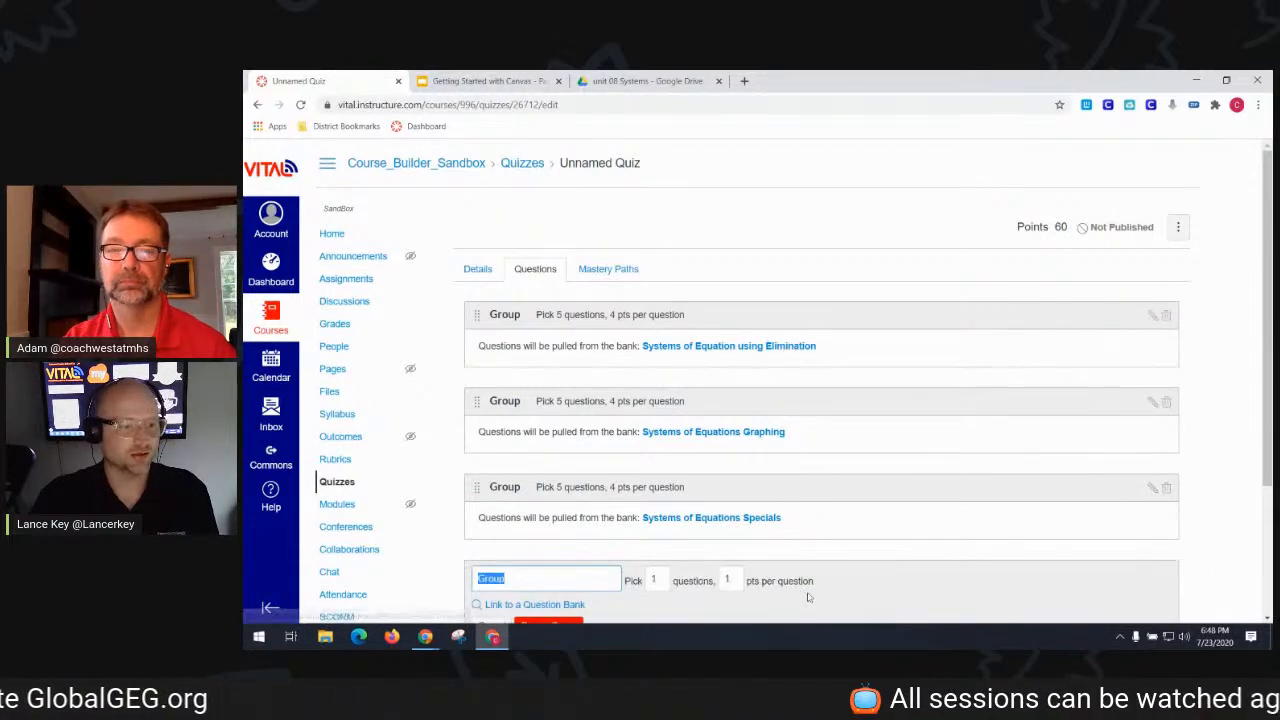
scroll(600, 540, down, 1)
click(580, 539)
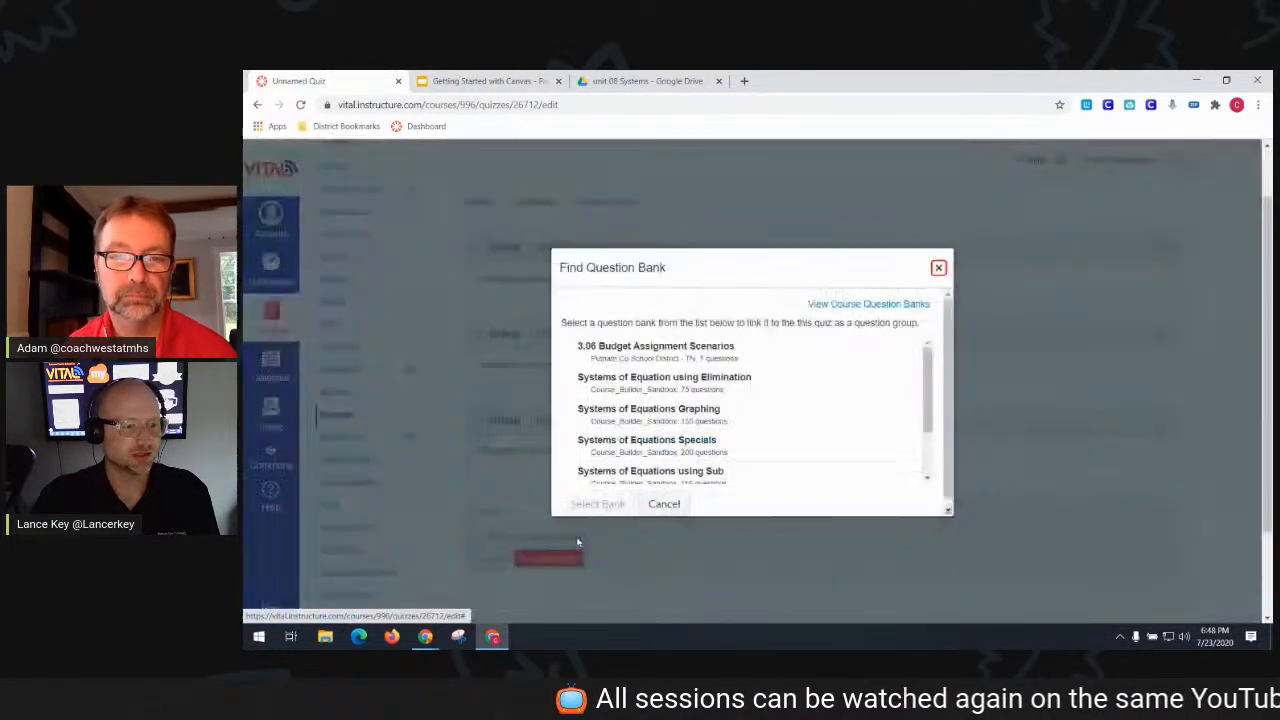
click(690, 474)
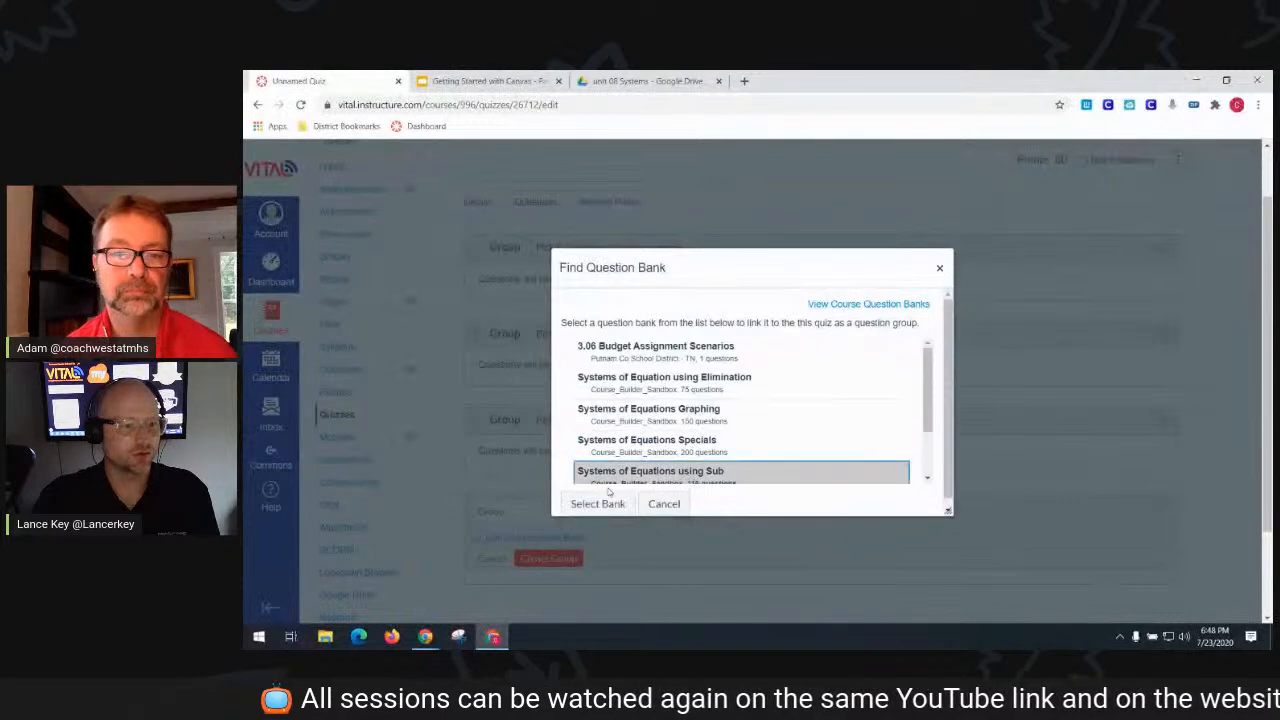
click(598, 504)
double_click(655, 511)
text(5)
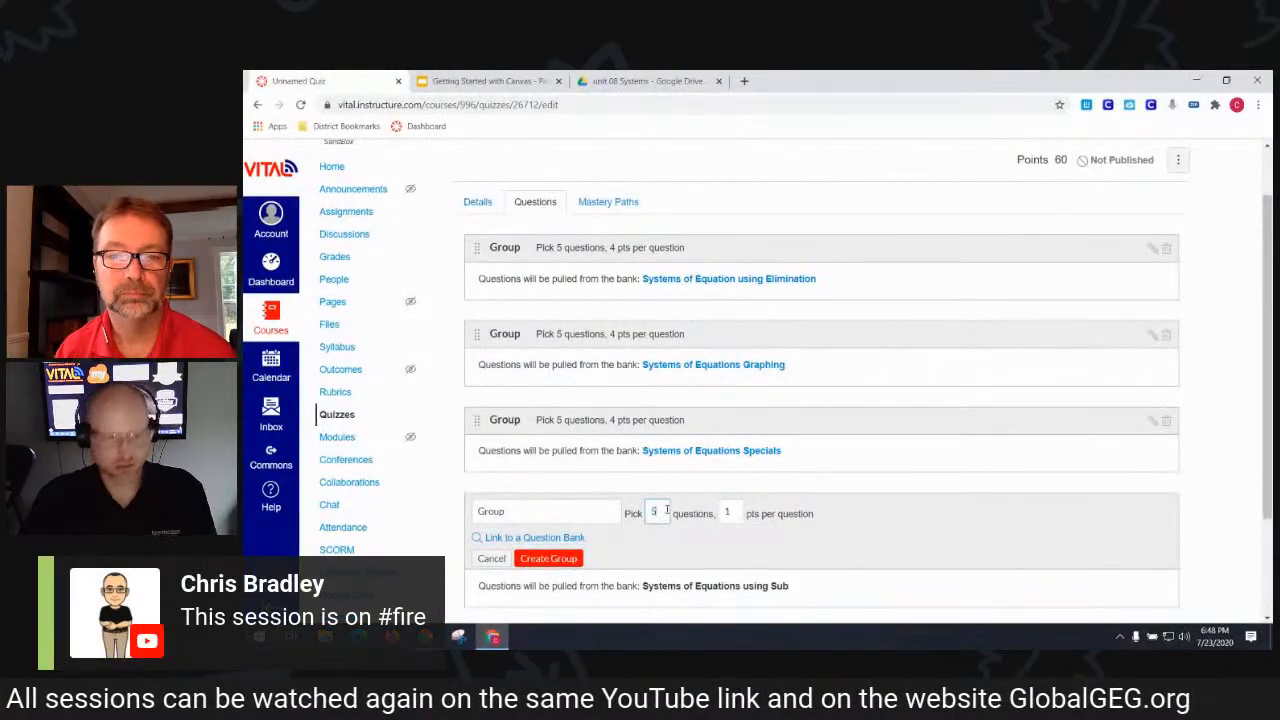
double_click(737, 512)
text(4)
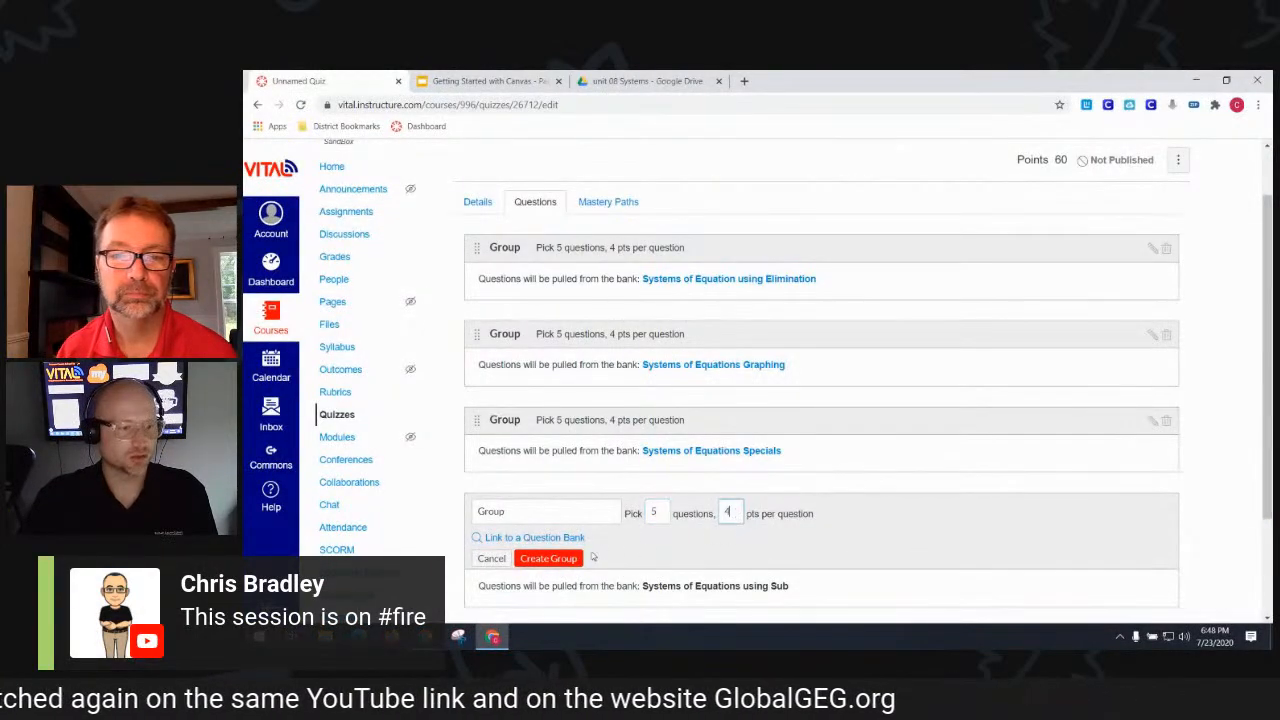
click(575, 558)
- Add a fifth group picking 5 questions at 4 pts from the Systems of Inequalities bank
scroll(617, 530, down, 1)
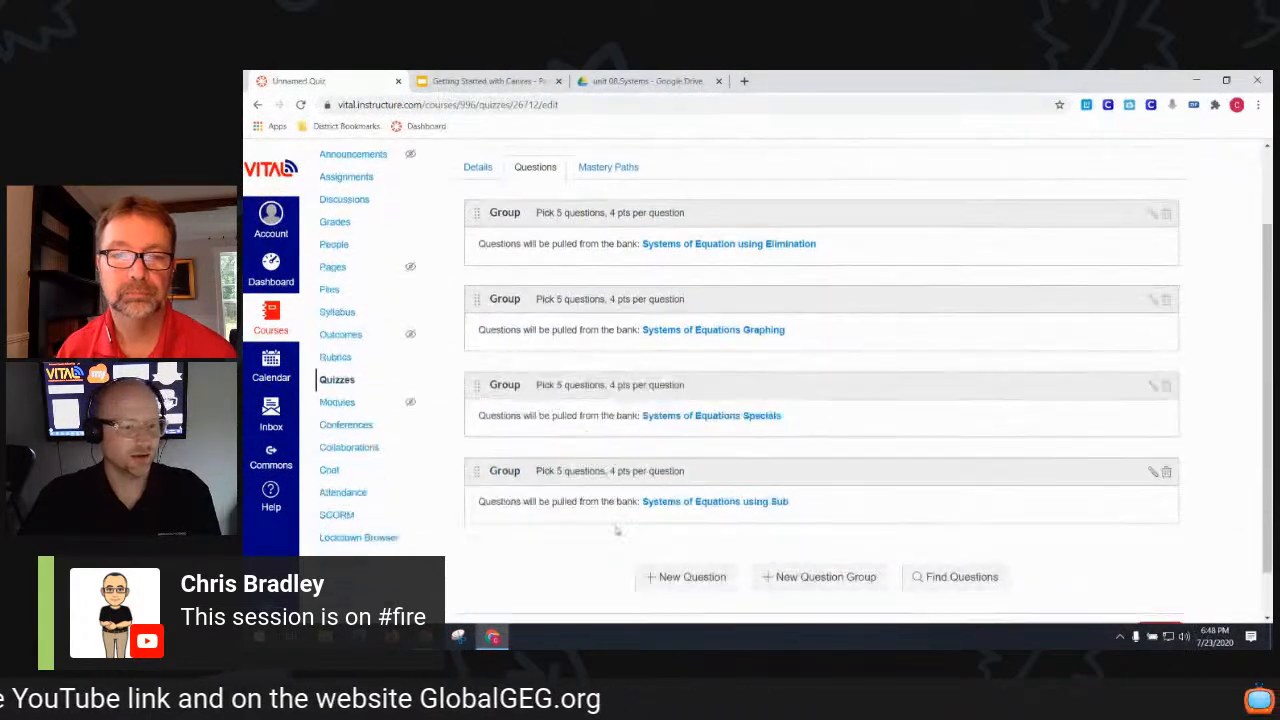
click(775, 520)
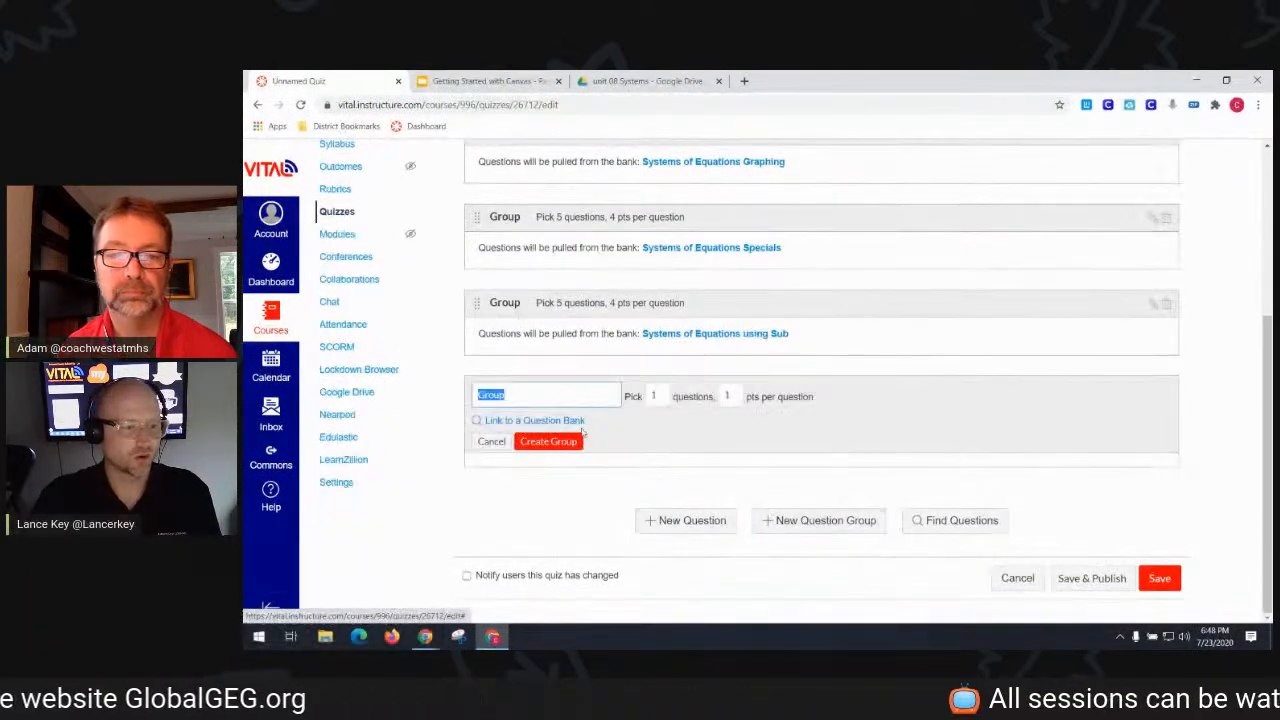
click(576, 421)
scroll(660, 437, down, 3)
click(660, 437)
click(597, 502)
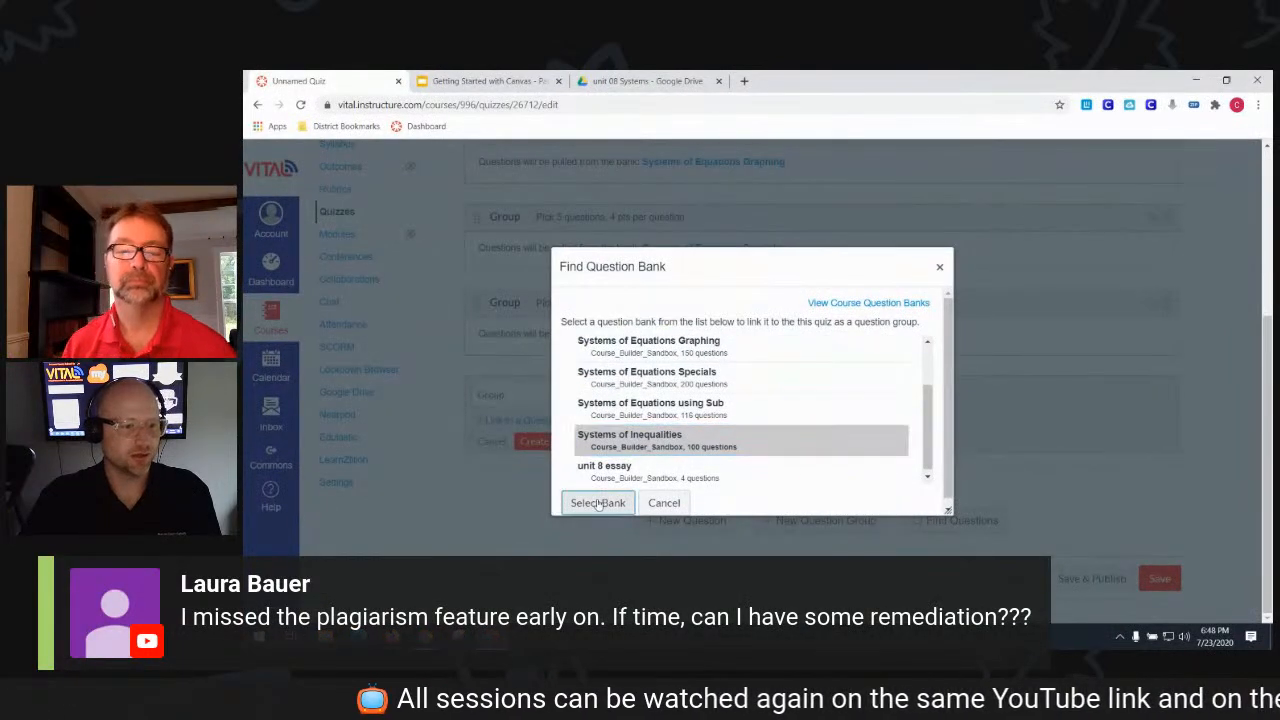
double_click(656, 397)
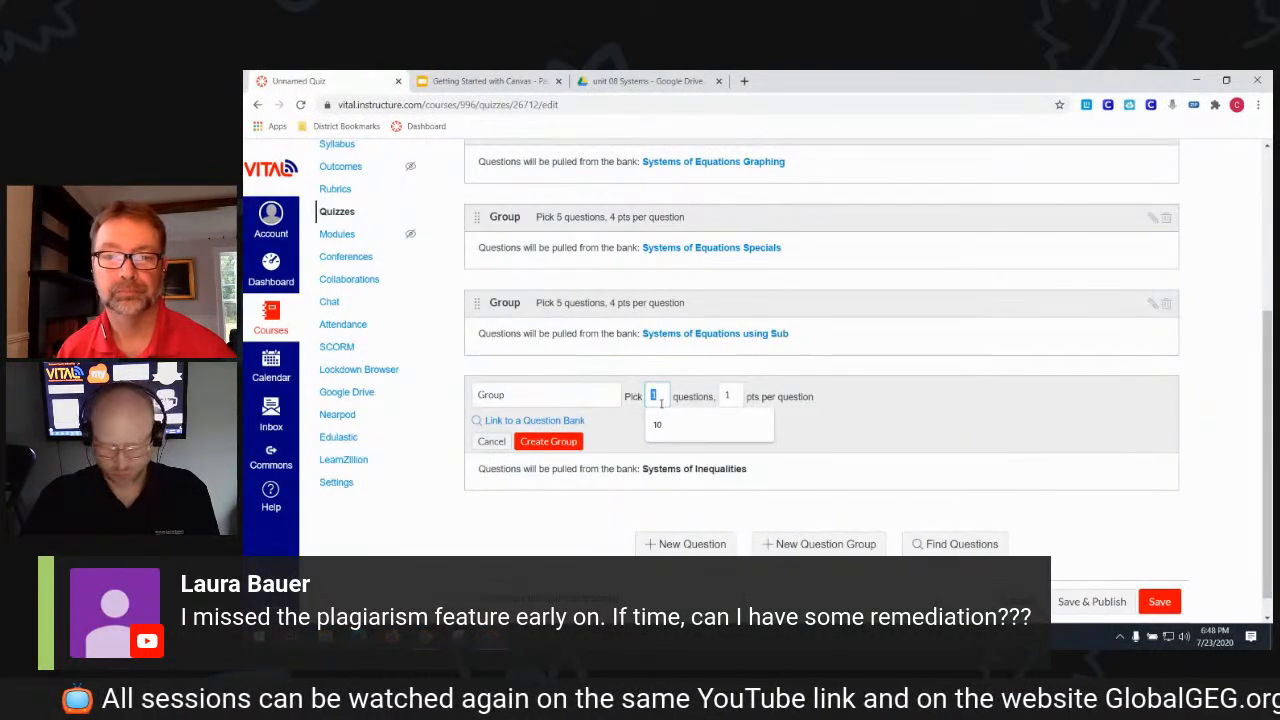
text(5)
double_click(727, 394)
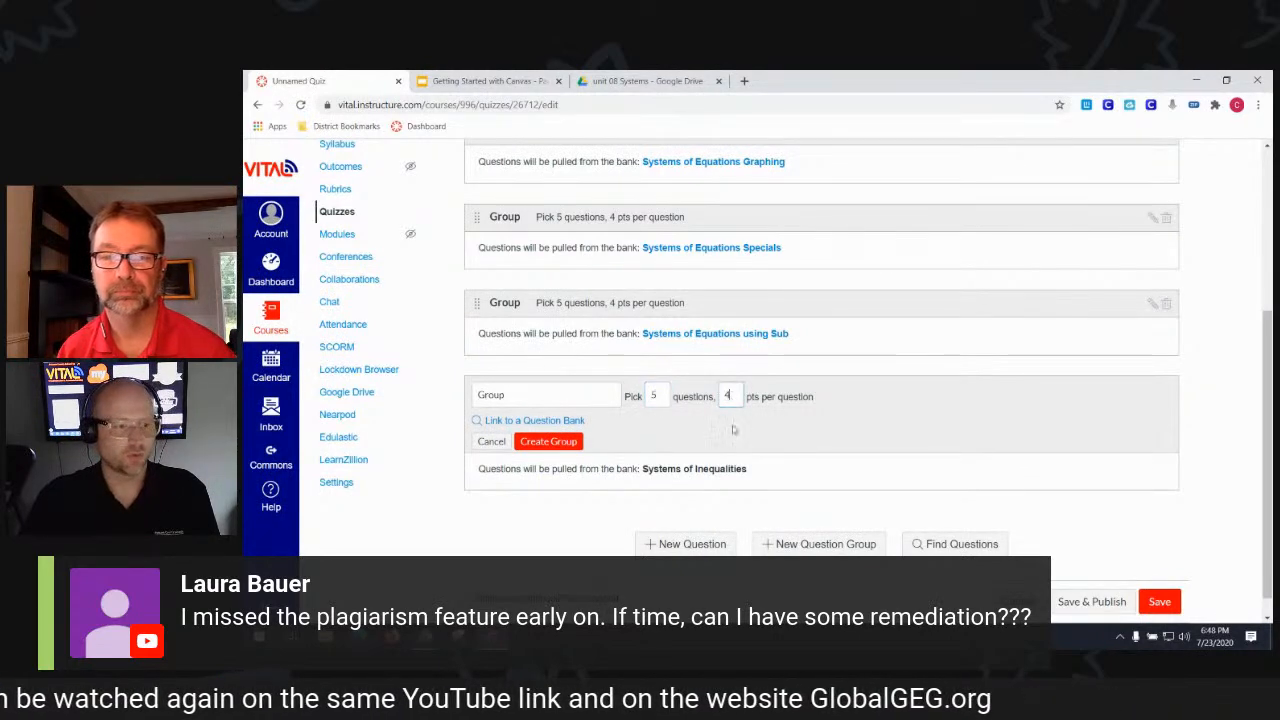
click(558, 443)
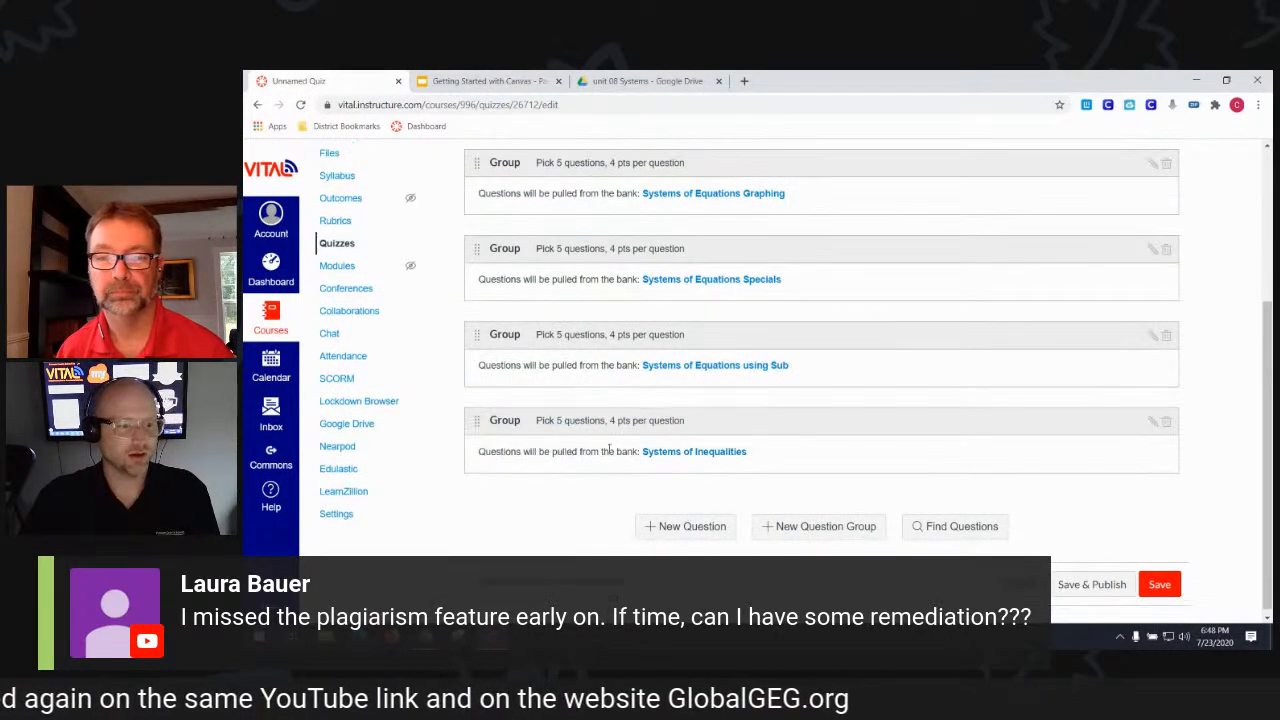
click(810, 528)
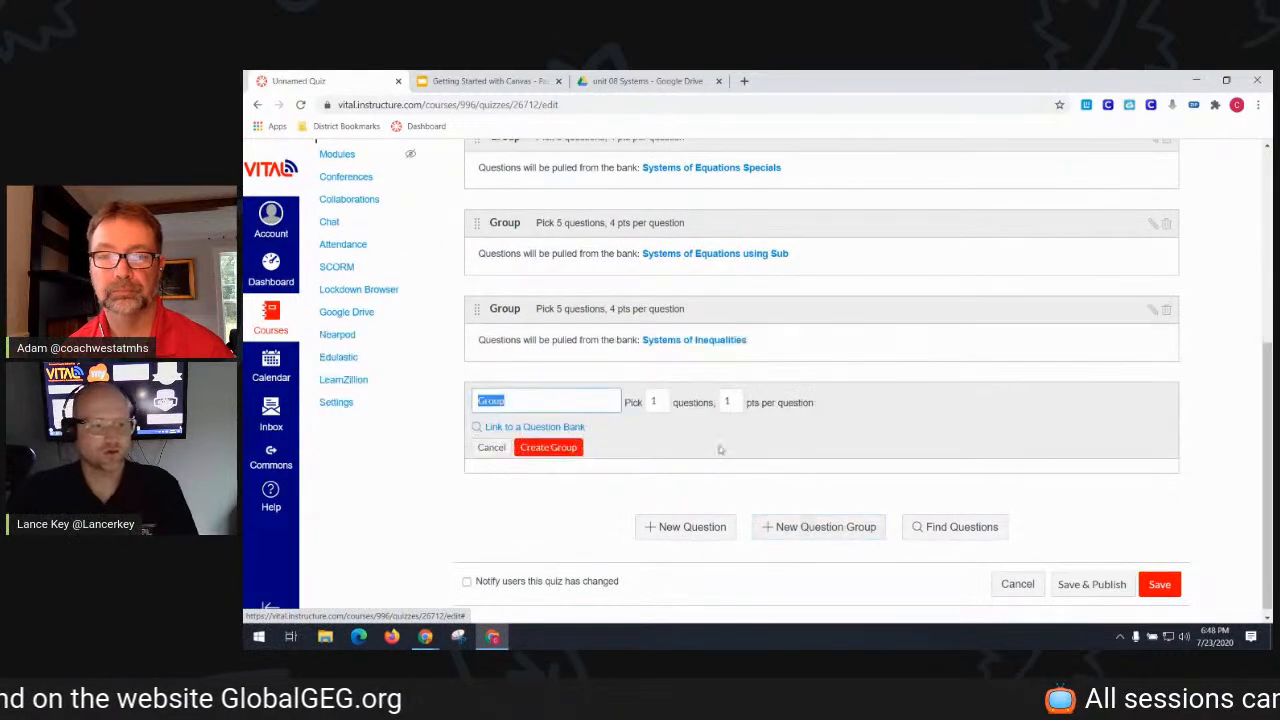
- Link the new group to the unit 8 essay bank, picking 2 questions at 10 pts each
click(573, 435)
scroll(800, 386, down, 1)
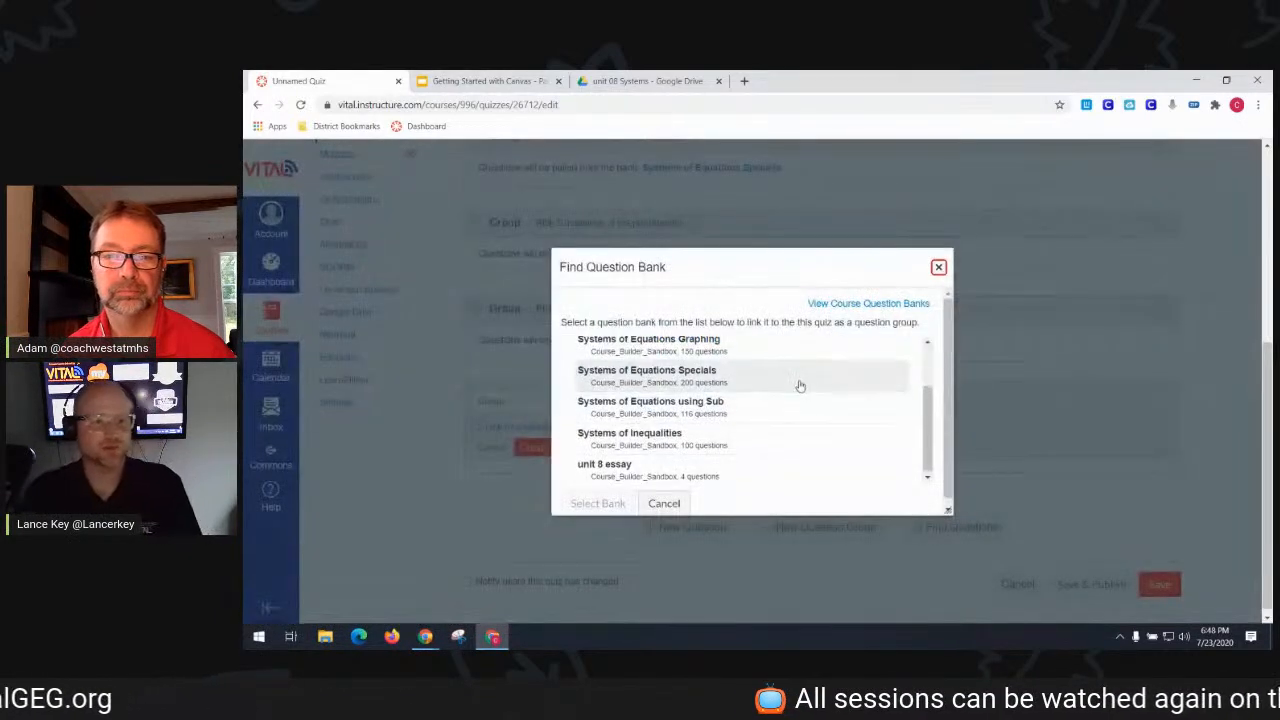
click(747, 474)
click(620, 503)
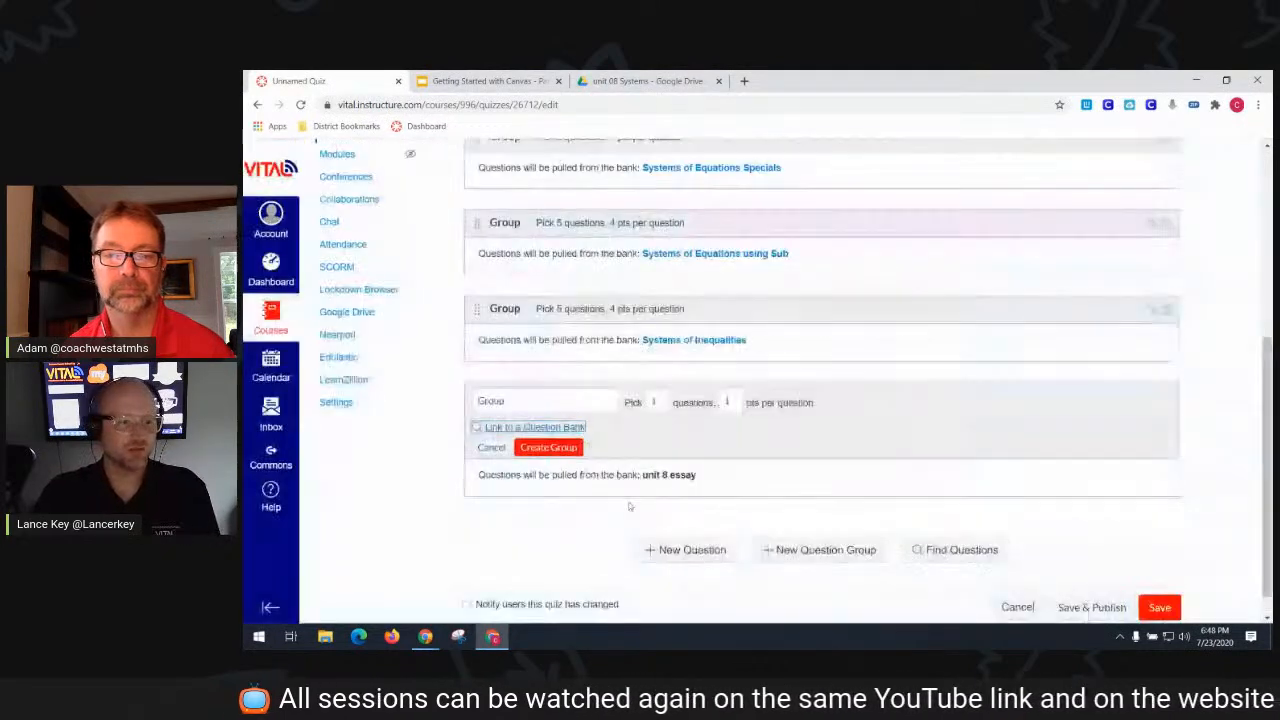
click(656, 401)
text(2)
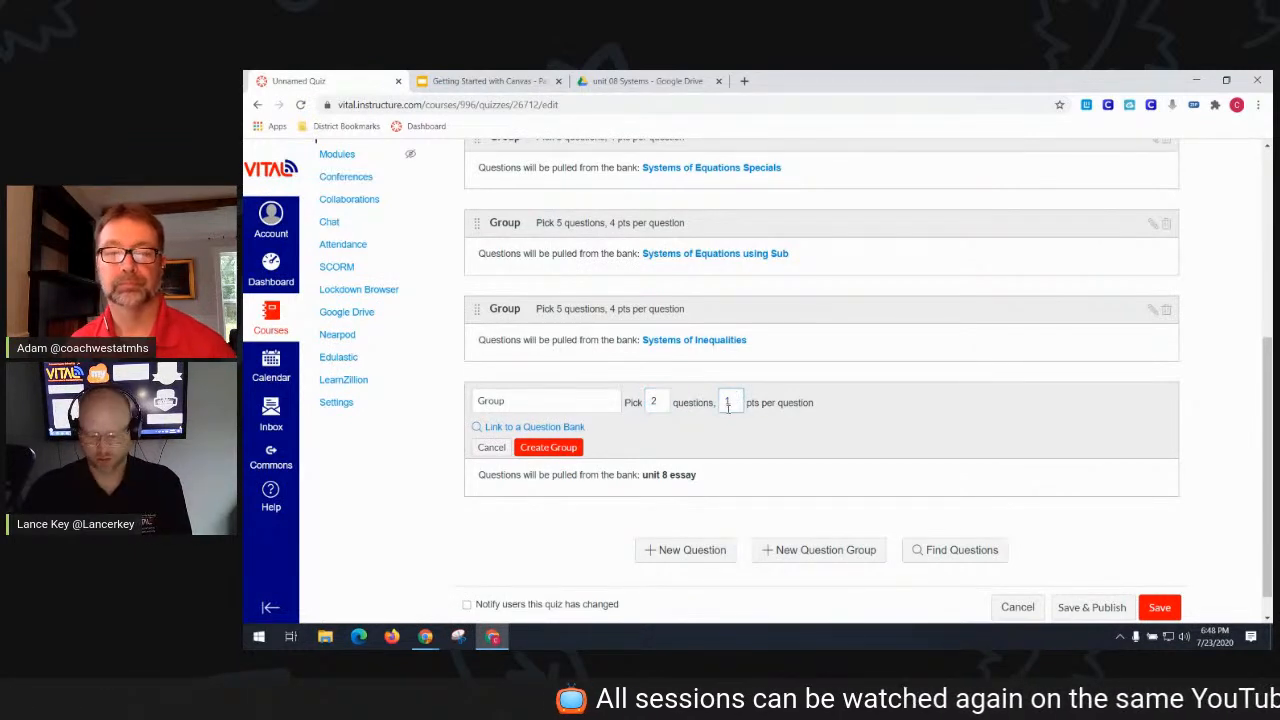
click(549, 447)
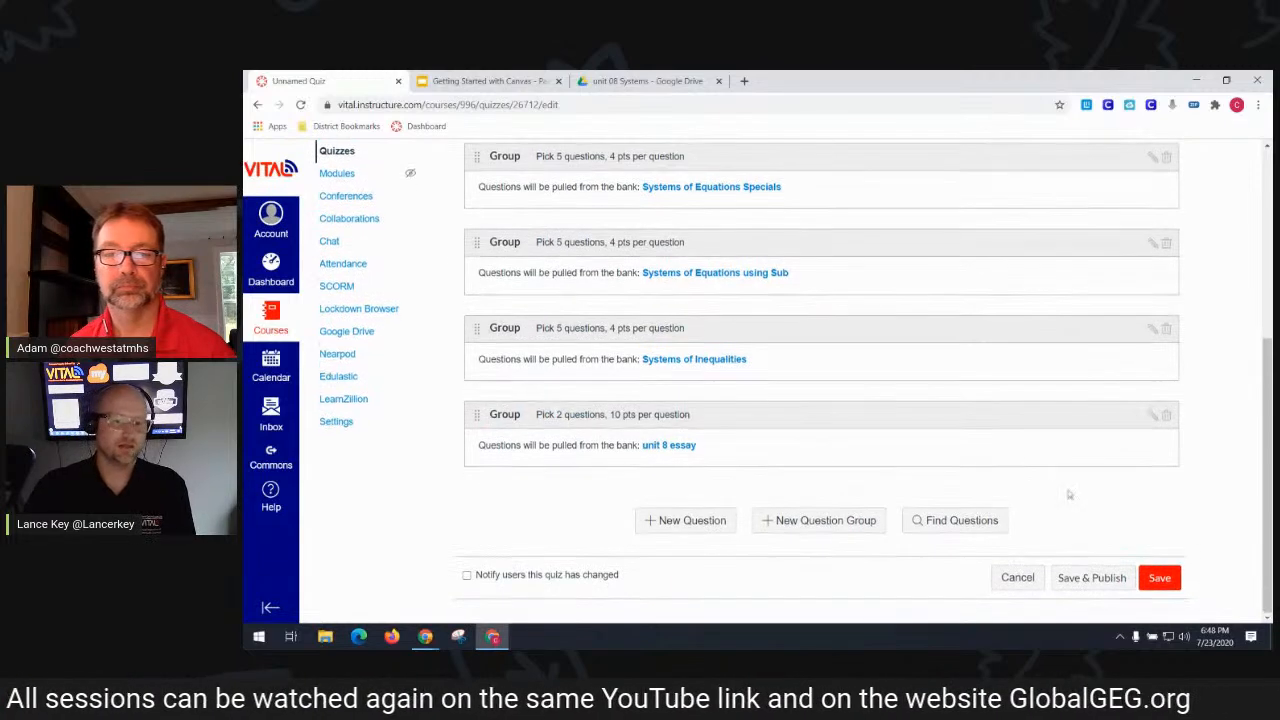
- Save and publish Unit 8 Test, confirm its Test group, then go to the course Modules
click(1099, 588)
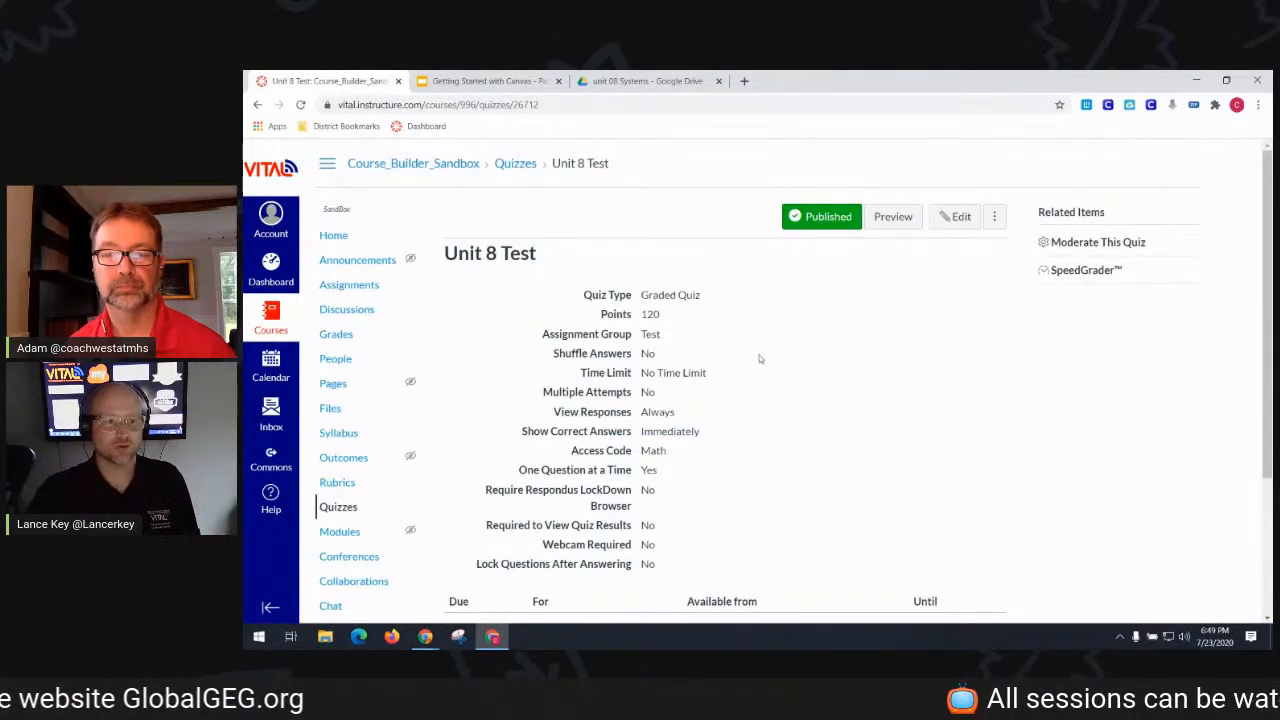
drag(669, 318, 649, 334)
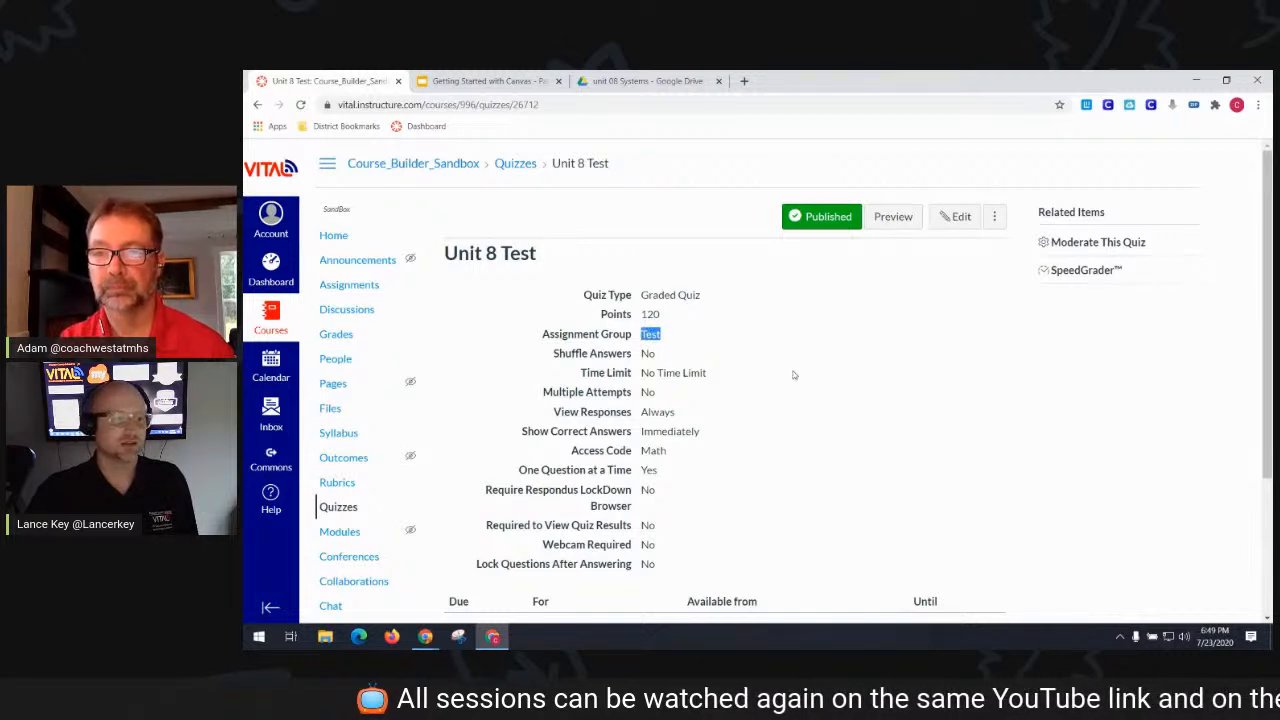
click(346, 513)
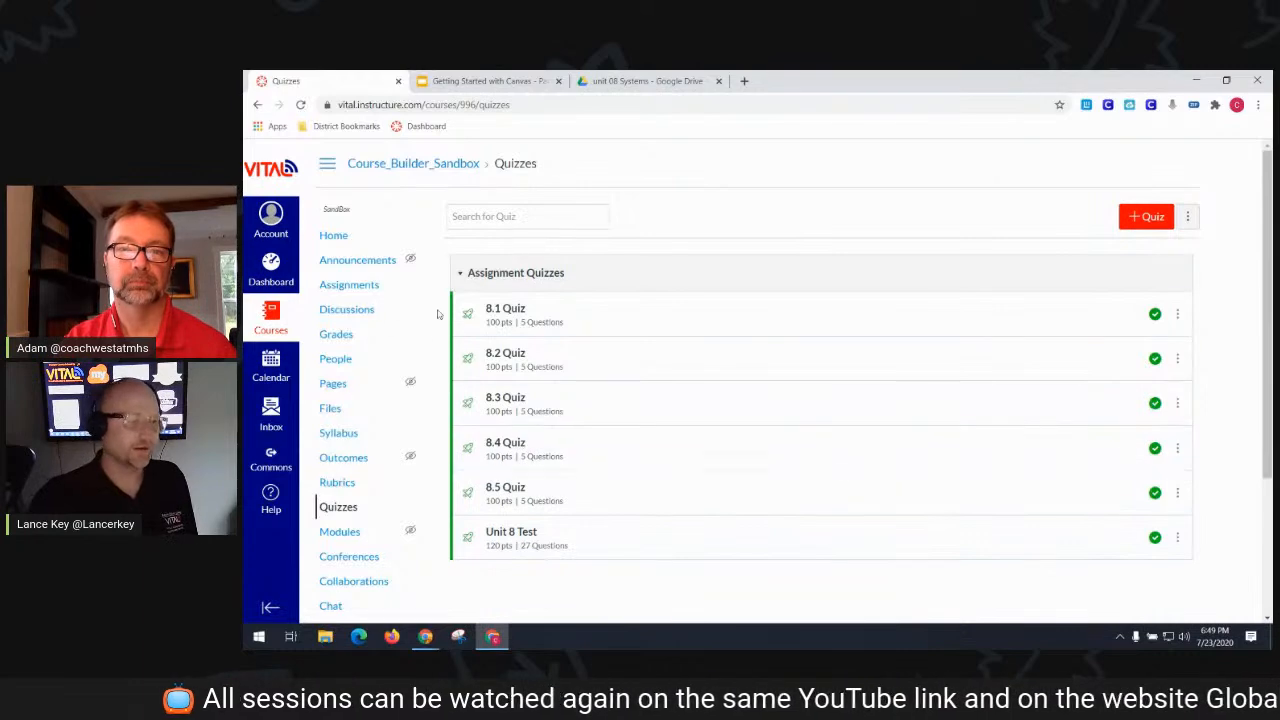
click(359, 532)
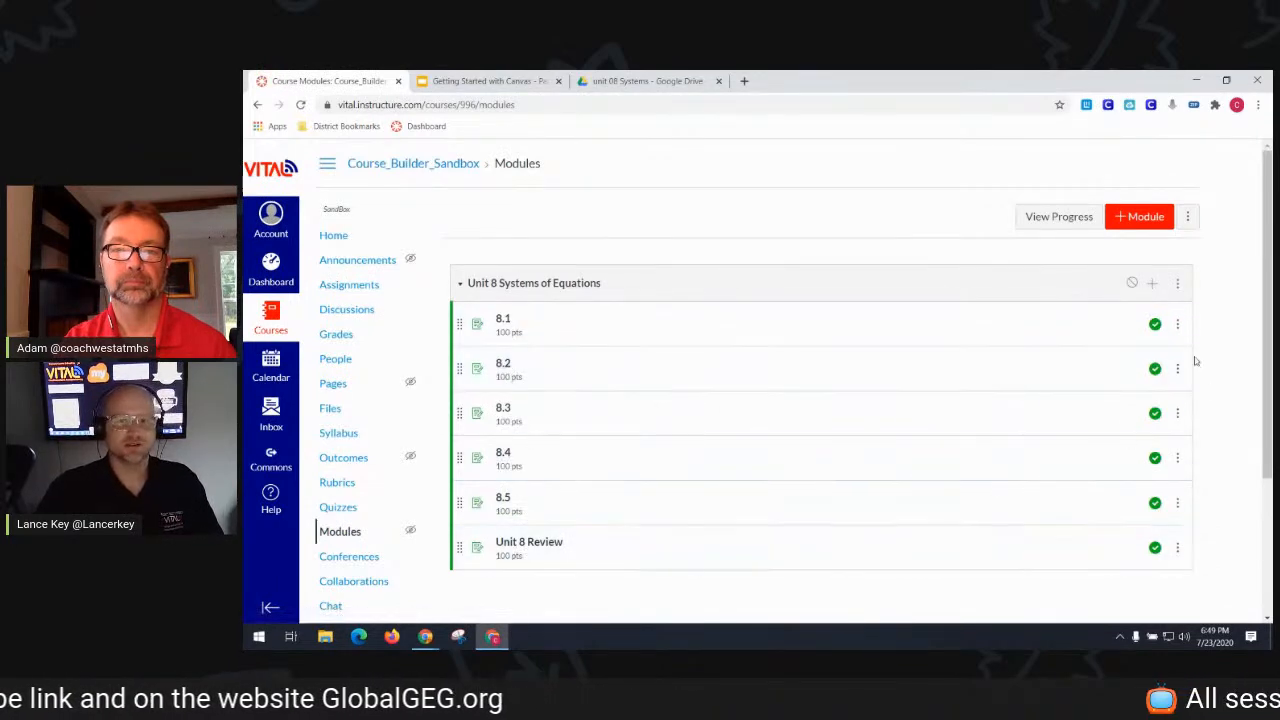
- Add quizzes 8.1–8.5 and Unit 8 Test to the Unit 8 module, indented two levels
click(1153, 287)
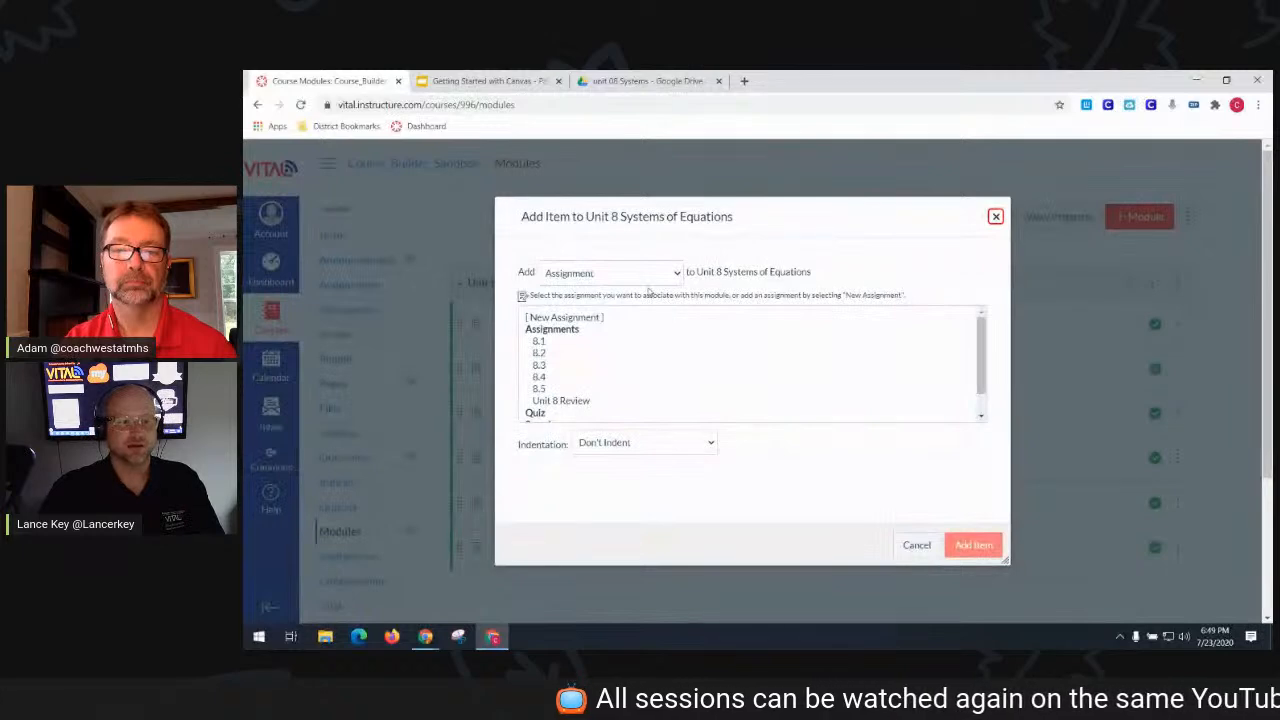
scroll(650, 292, down, 4)
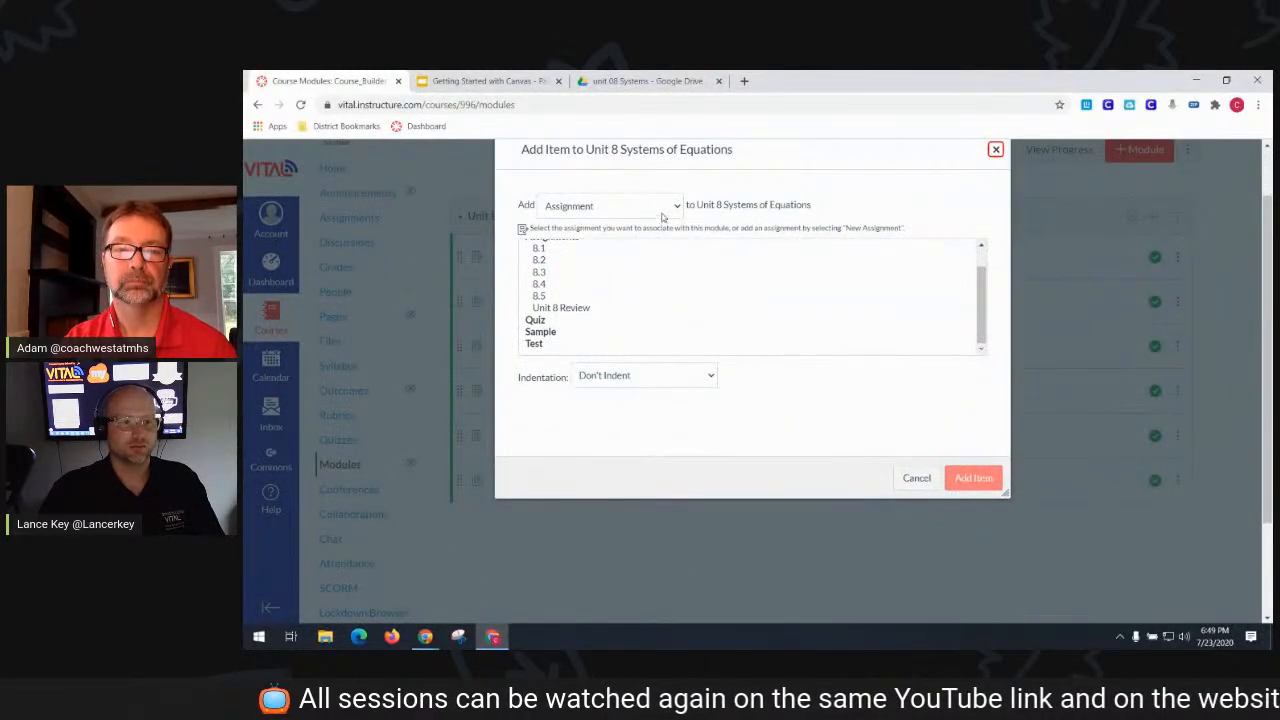
click(660, 206)
click(645, 241)
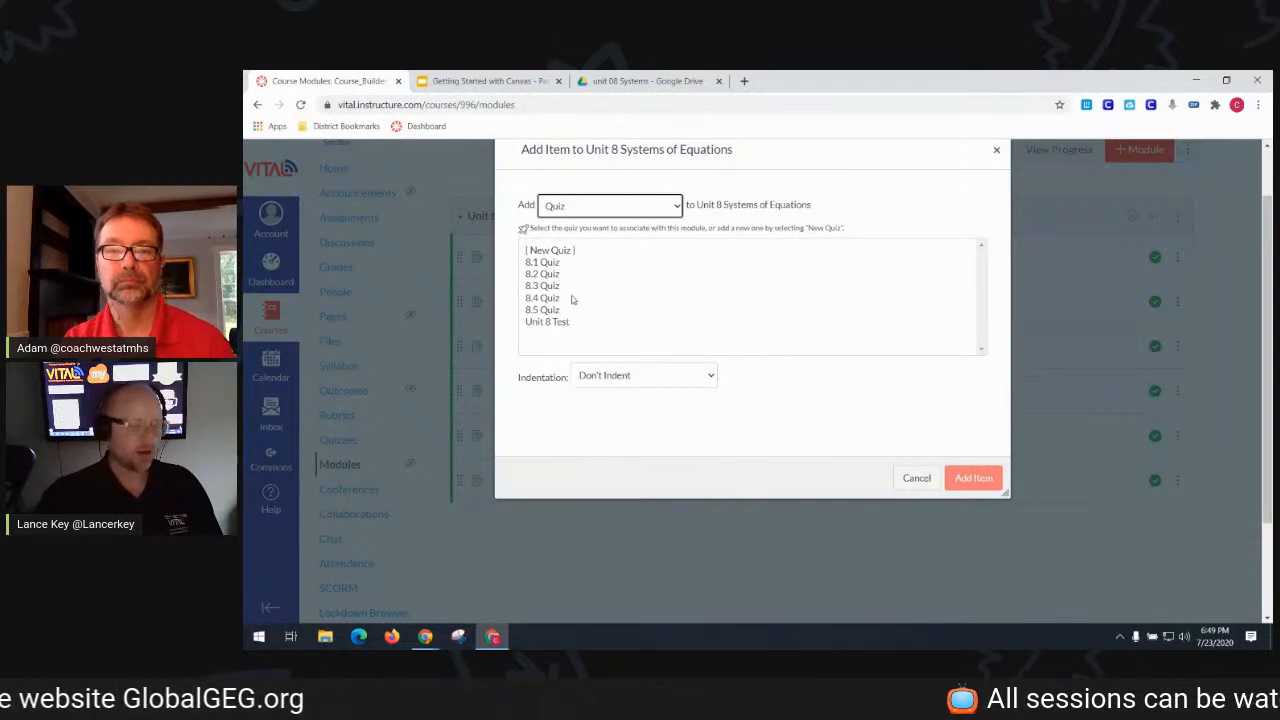
drag(549, 263, 566, 331)
click(686, 377)
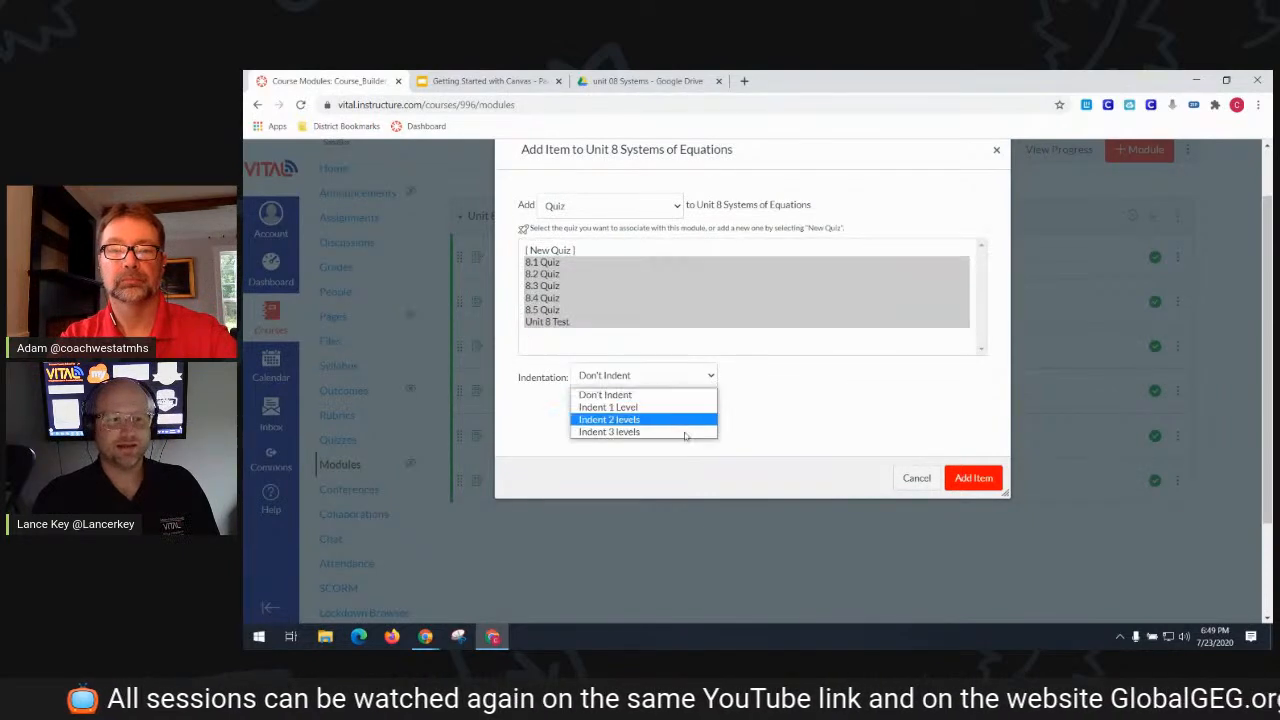
click(640, 419)
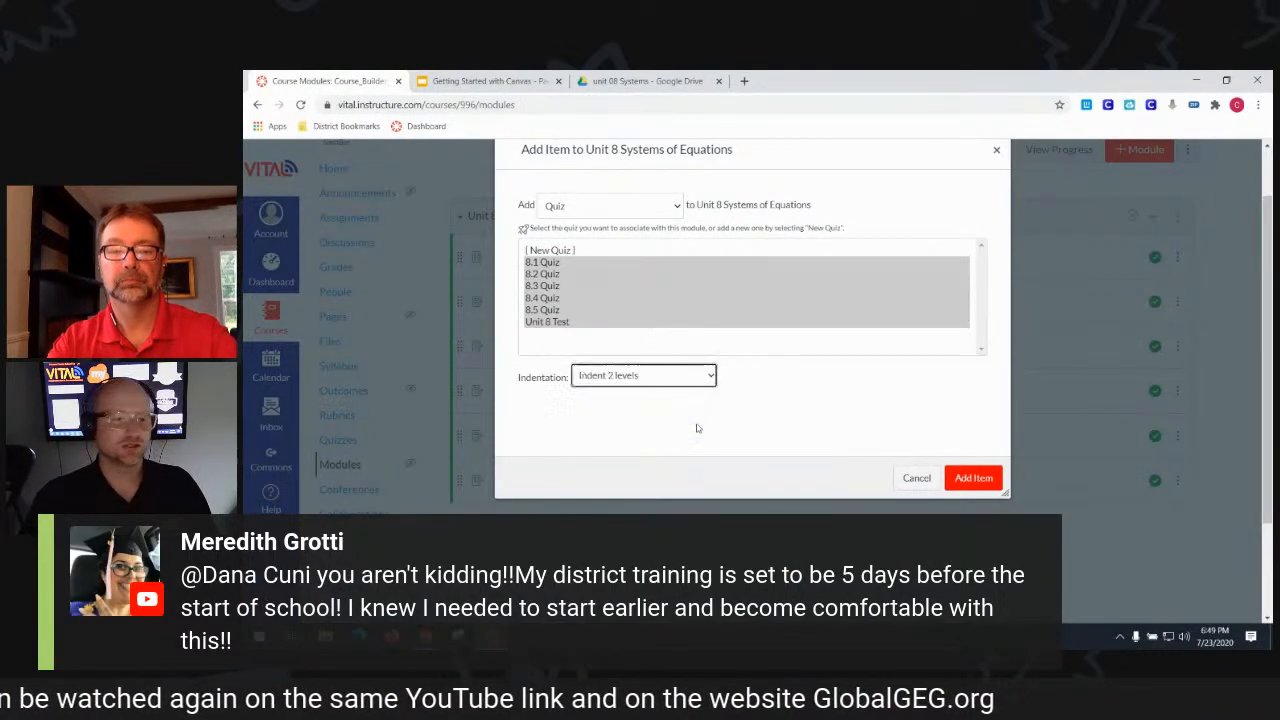
click(968, 478)
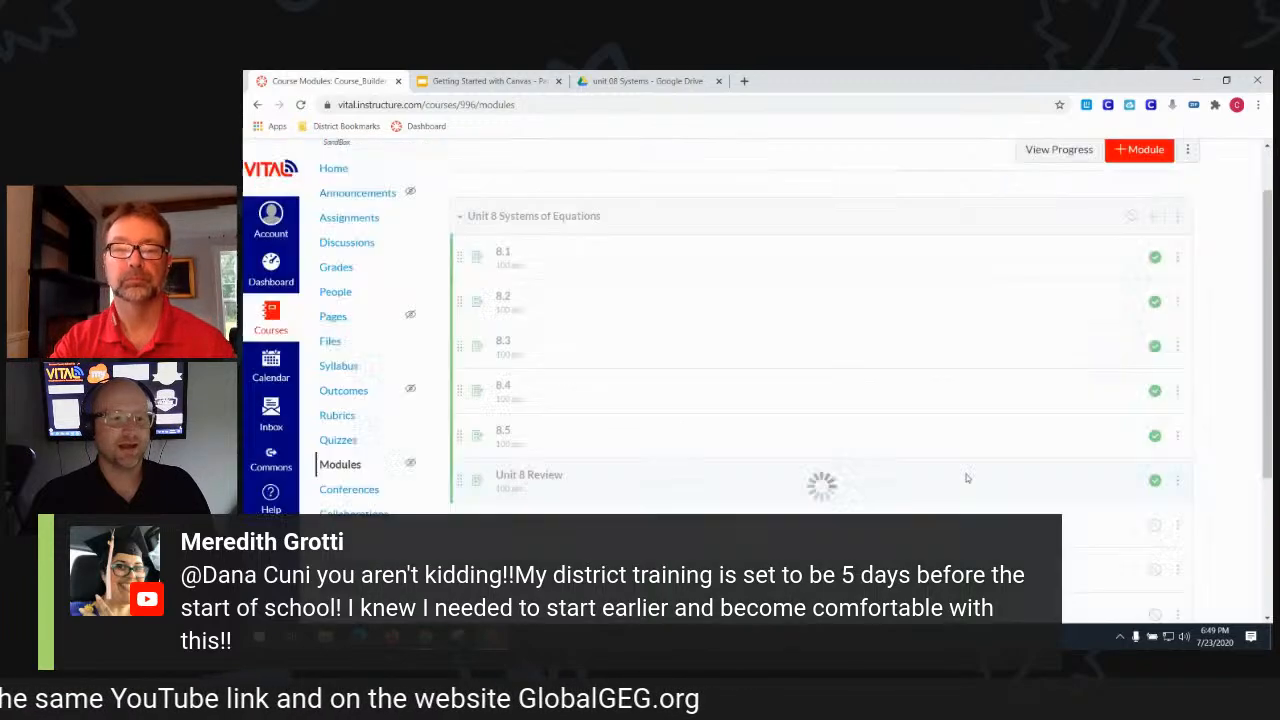
- Reorder the module so each quiz sits under its matching lesson, then go to the Assignments page
scroll(955, 471, down, 2)
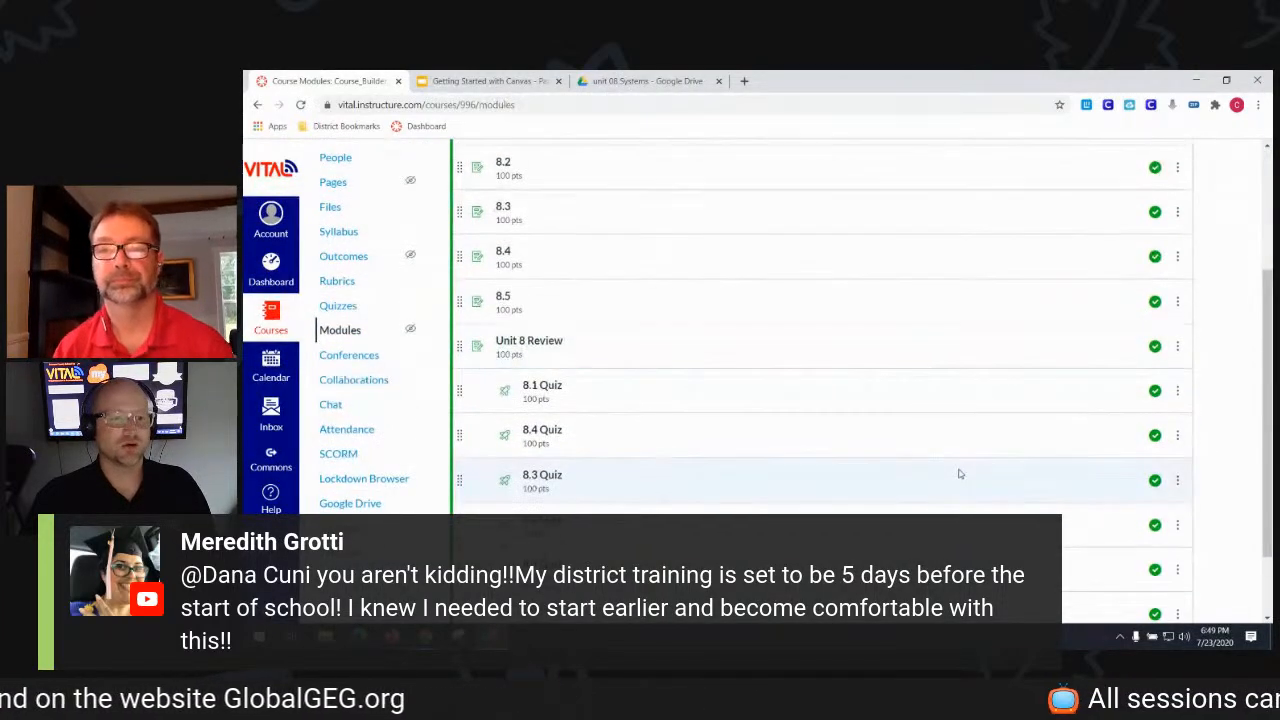
scroll(958, 474, up, 1)
drag(462, 457, 476, 232)
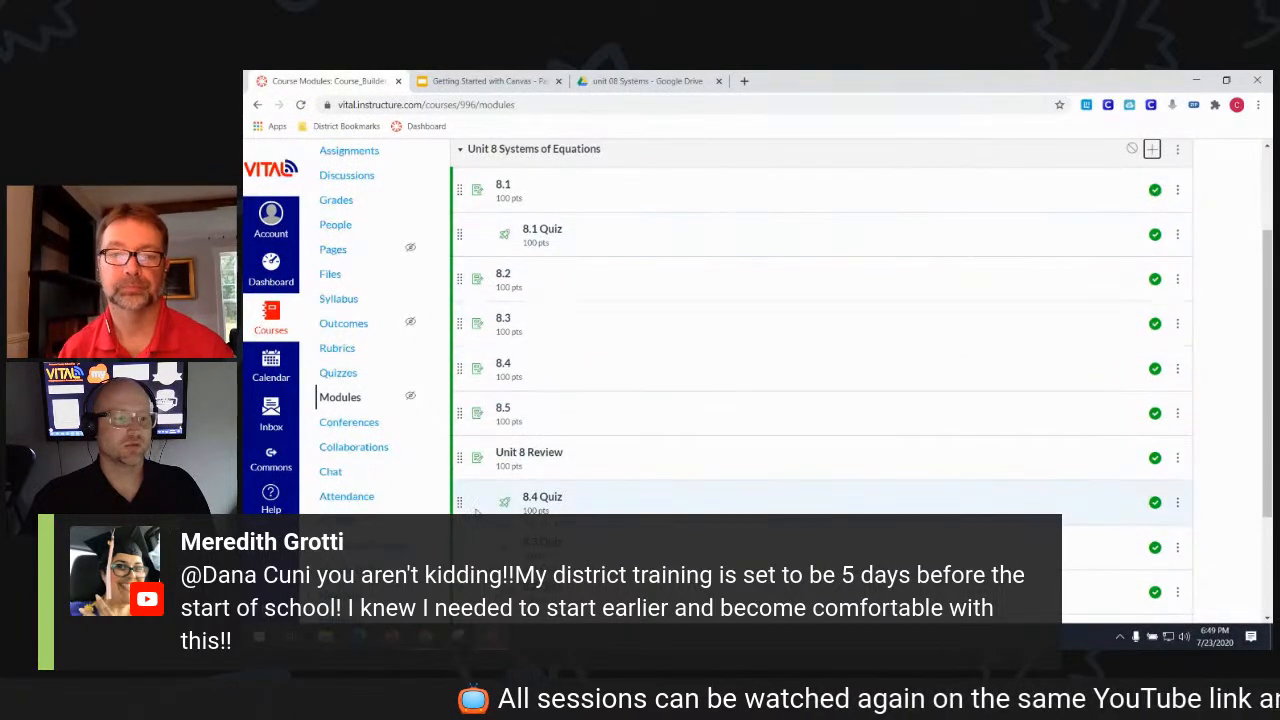
drag(461, 500, 462, 405)
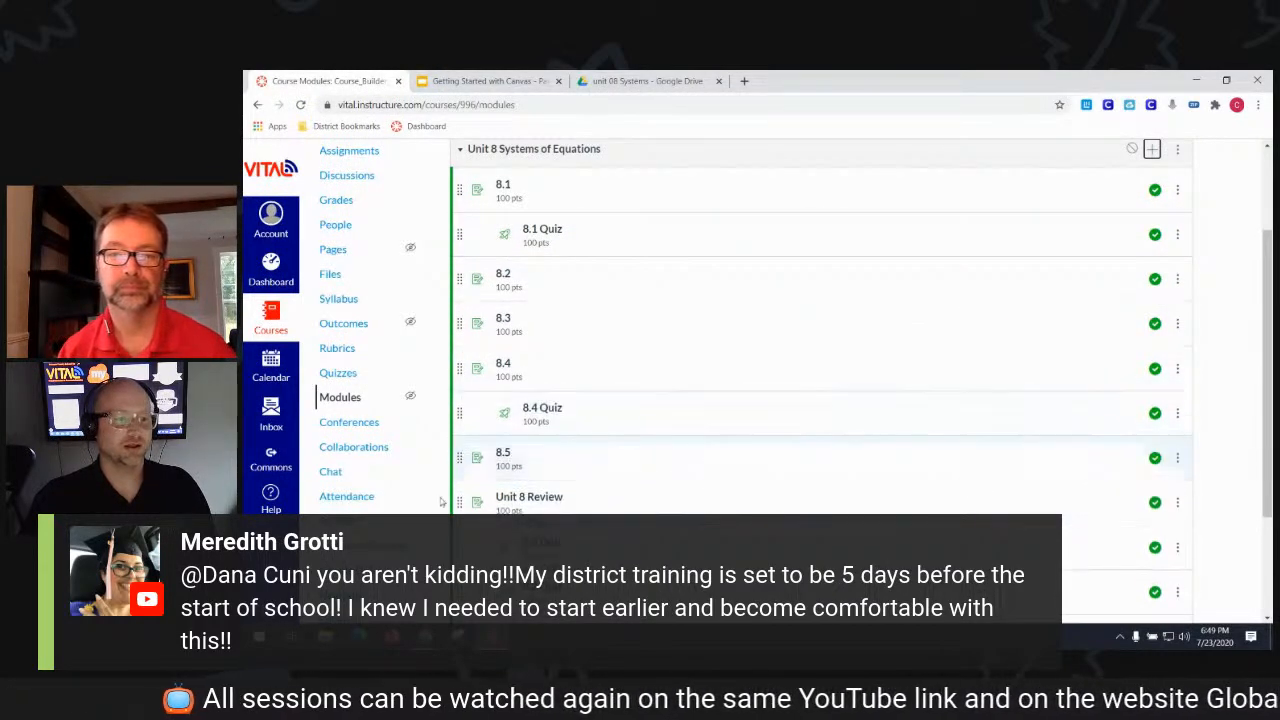
drag(460, 546, 461, 368)
drag(463, 593, 463, 318)
scroll(517, 374, down, 2)
scroll(517, 374, down, 1)
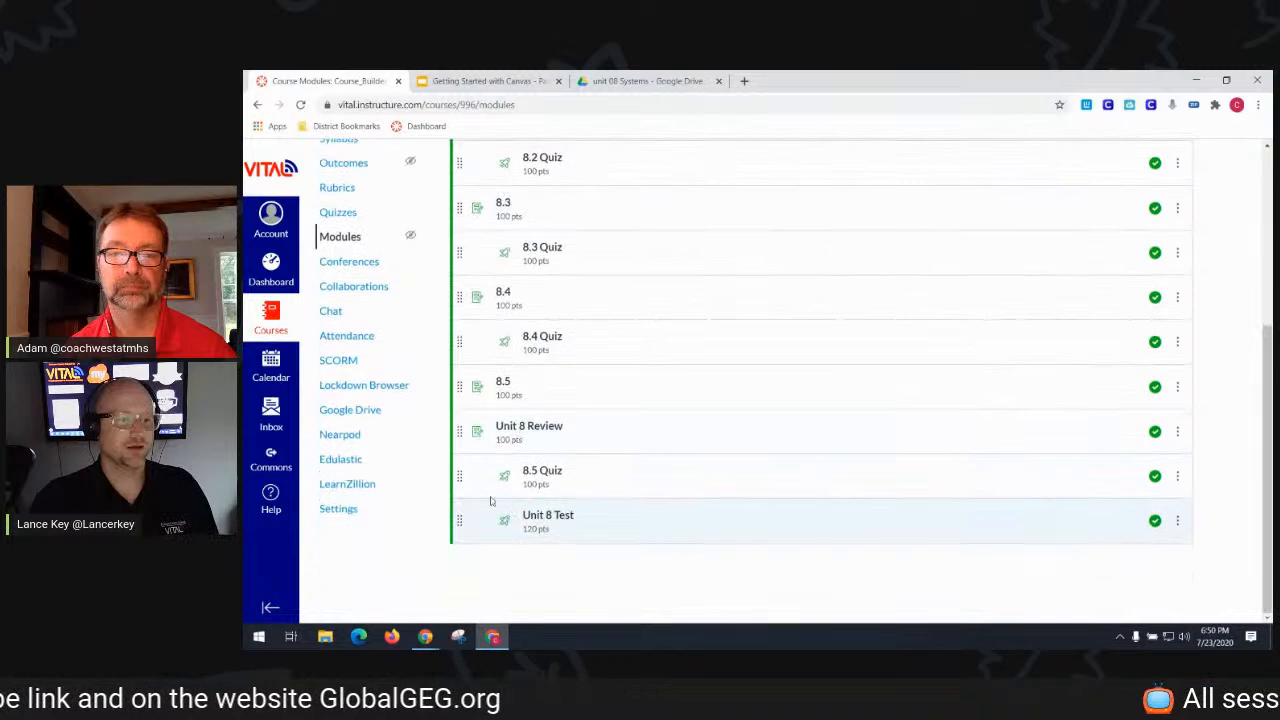
drag(463, 476, 463, 426)
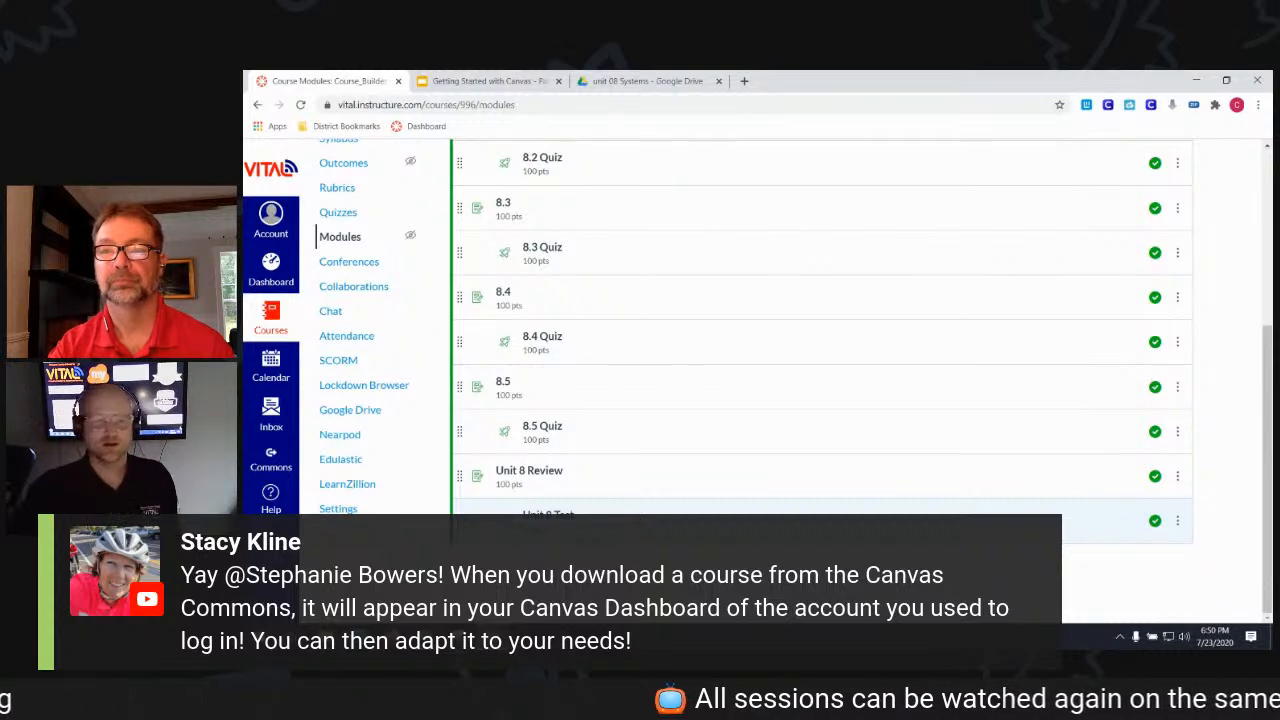
scroll(589, 481, up, 3)
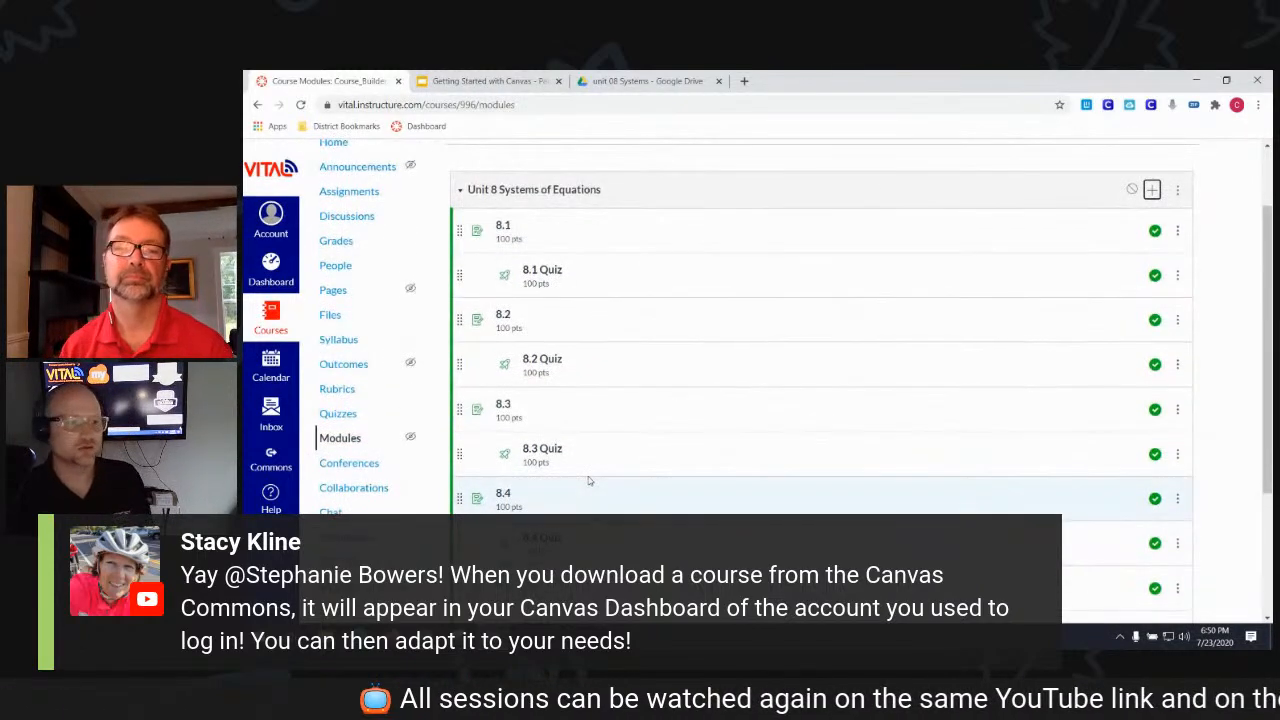
click(382, 194)
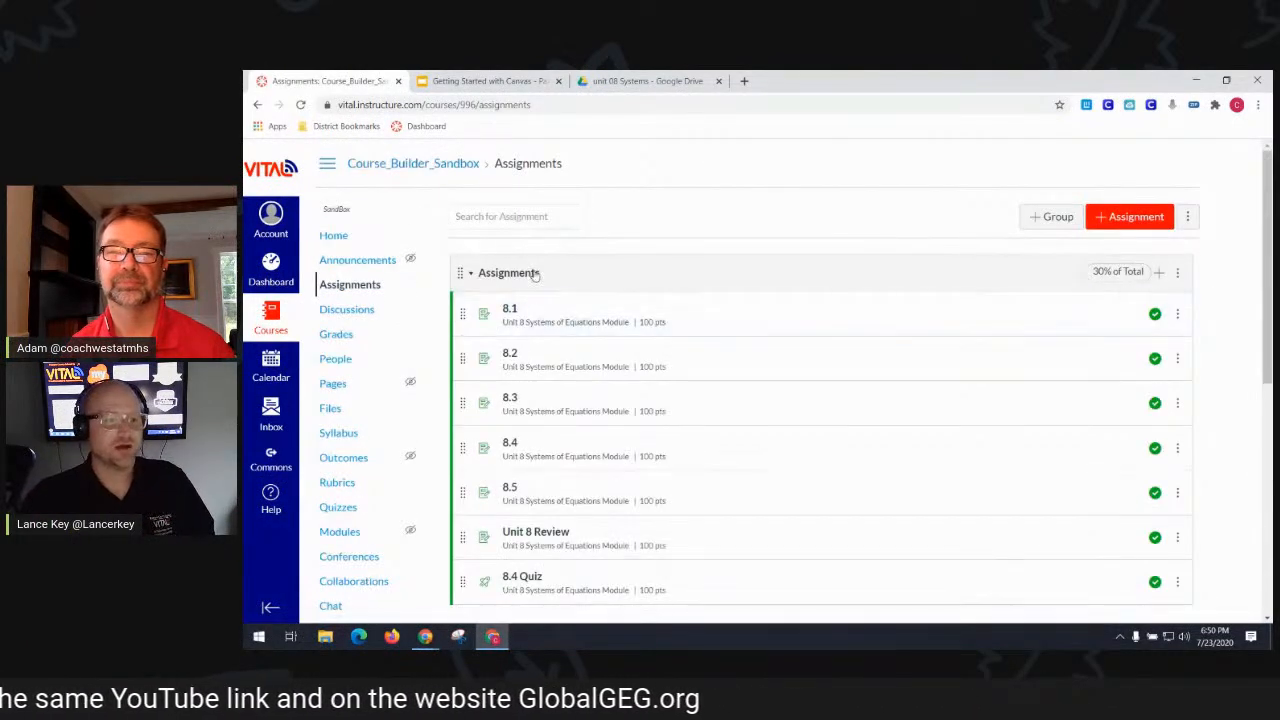
- Move 8.4 Quiz from the Assignments group into the Quiz group between 8.3 and 8.5 Quiz
scroll(573, 511, down, 4)
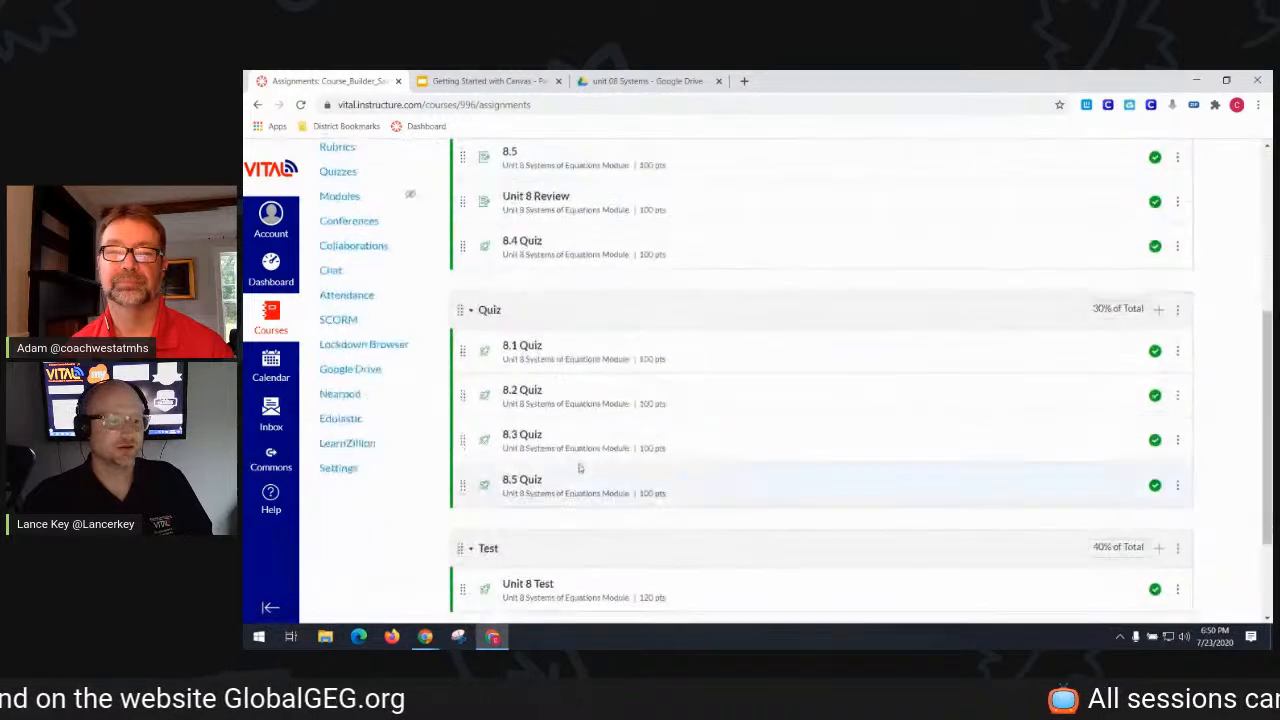
scroll(576, 453, down, 2)
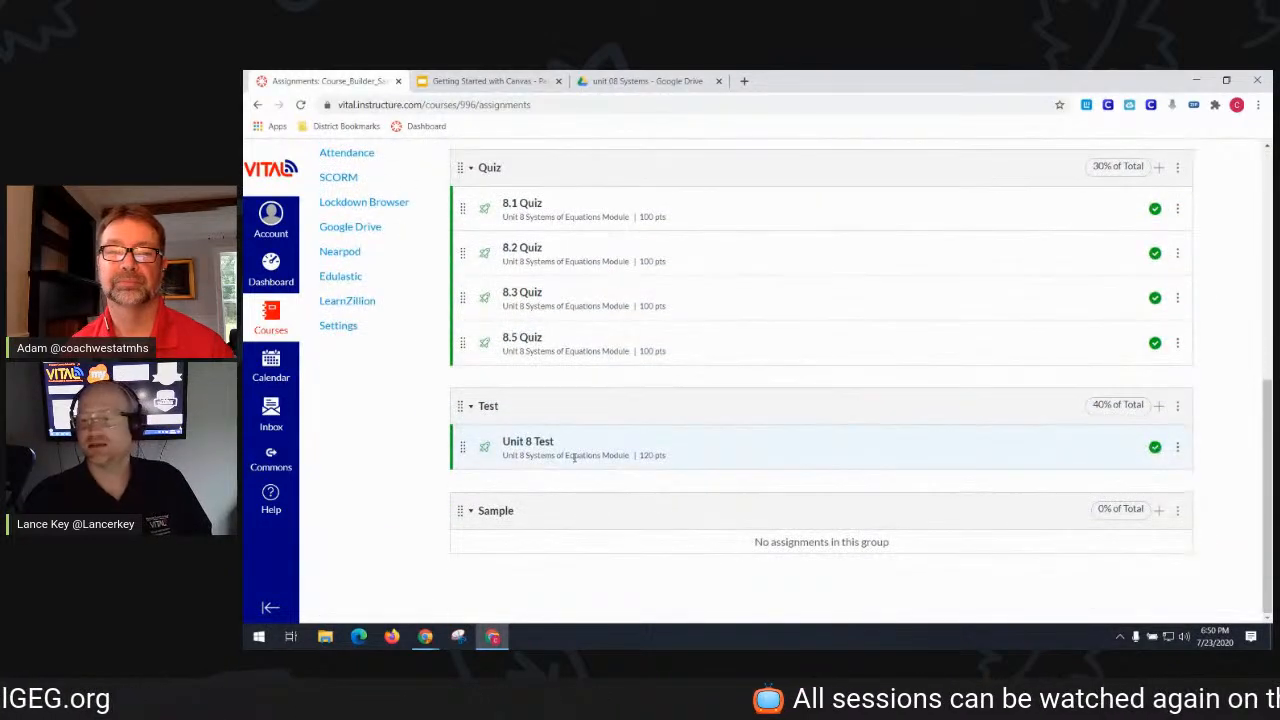
scroll(574, 457, up, 5)
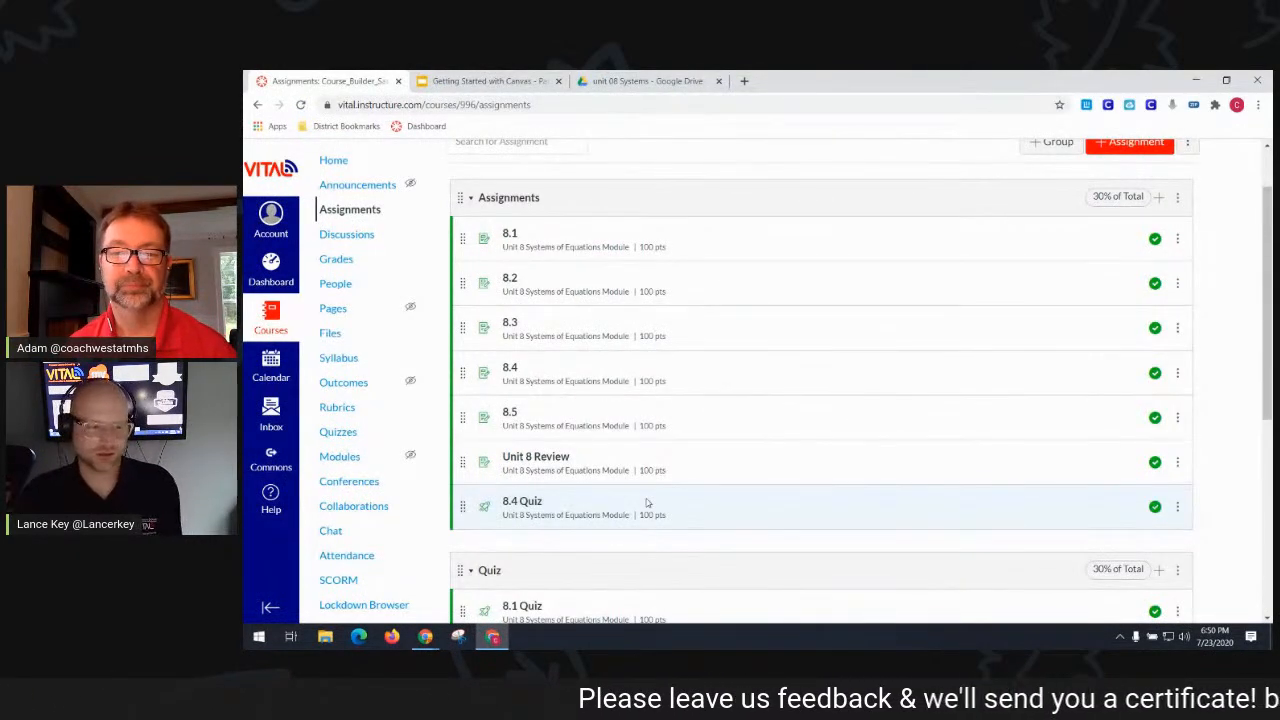
scroll(780, 470, down, 3)
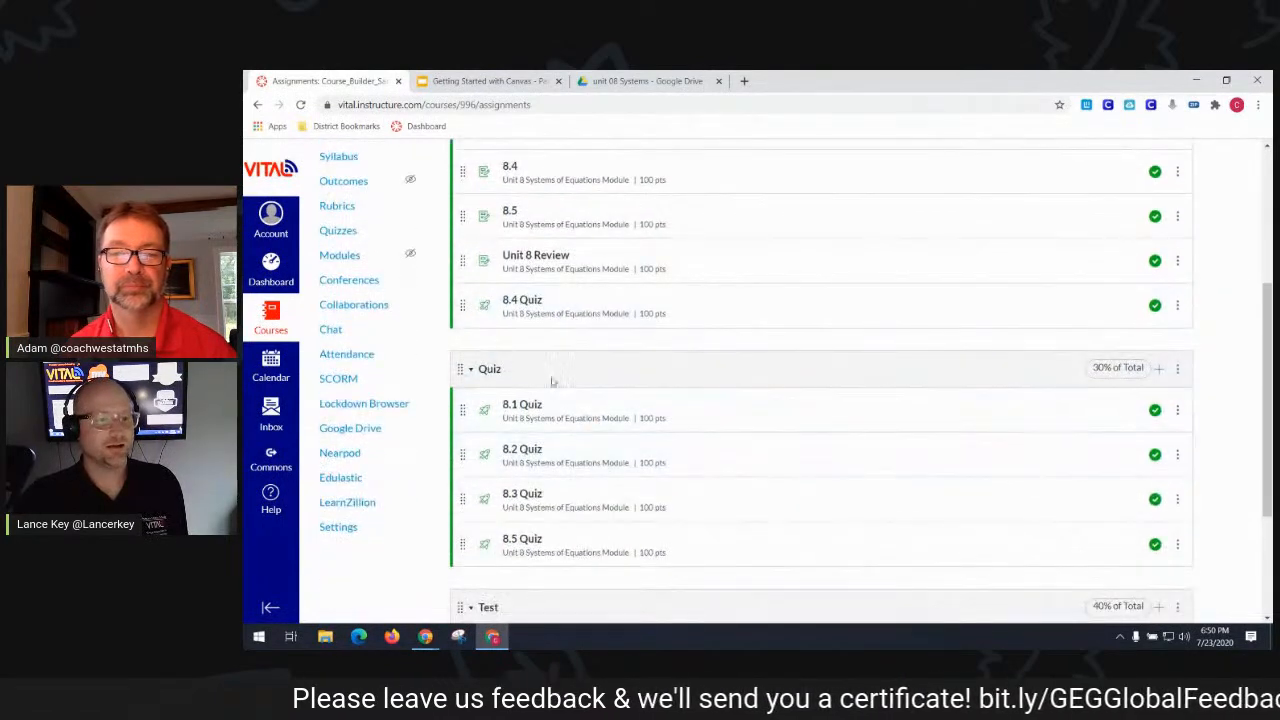
drag(463, 306, 465, 500)
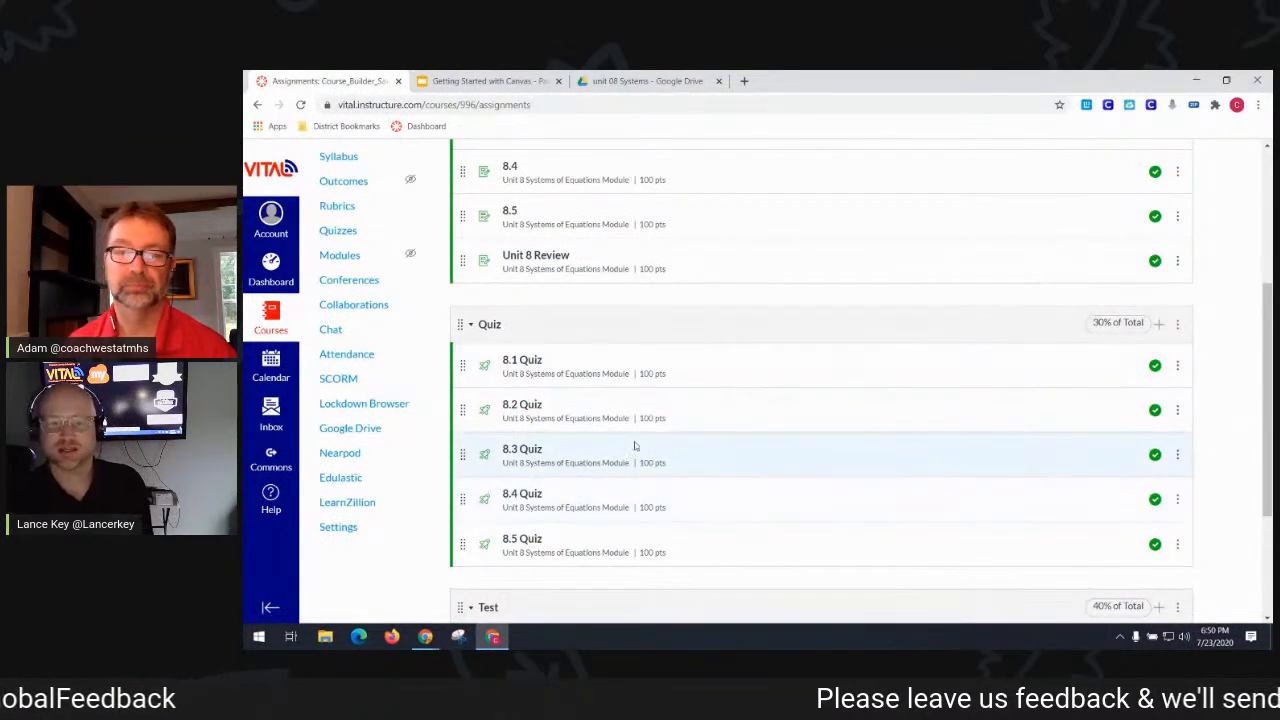
scroll(634, 449, up, 3)
scroll(1150, 300, down, 8)
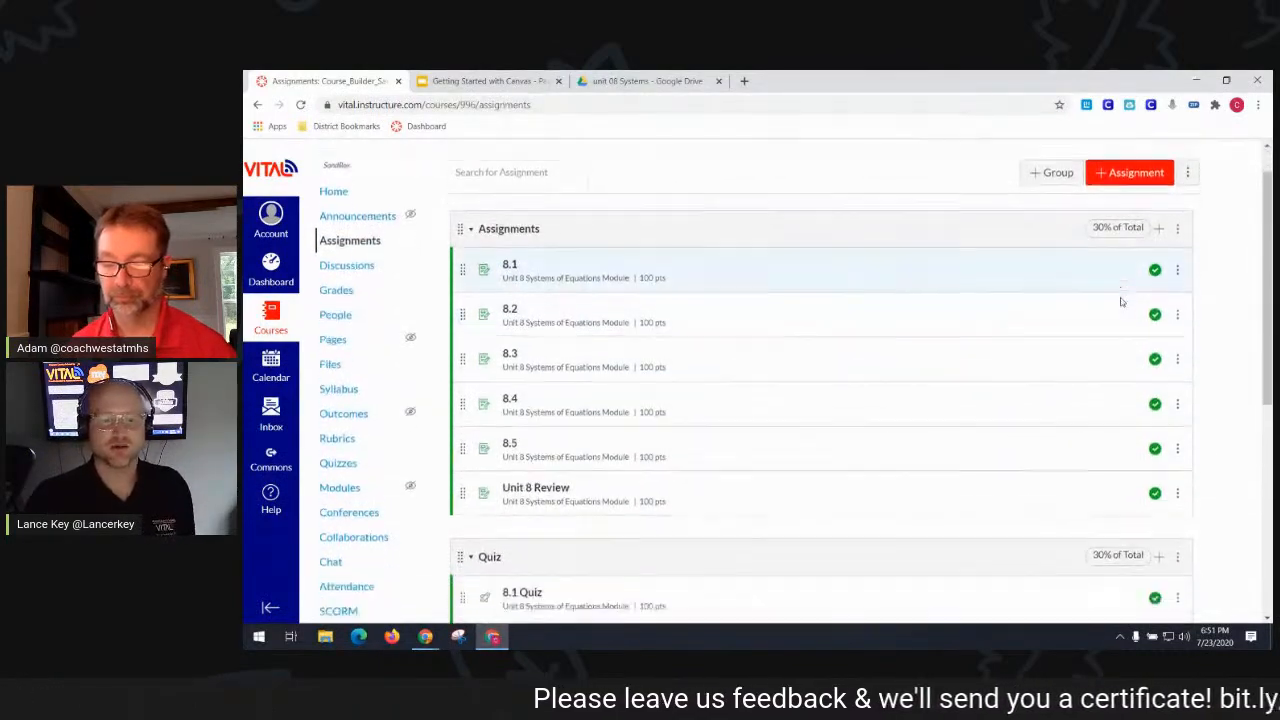
scroll(1121, 302, up, 10)
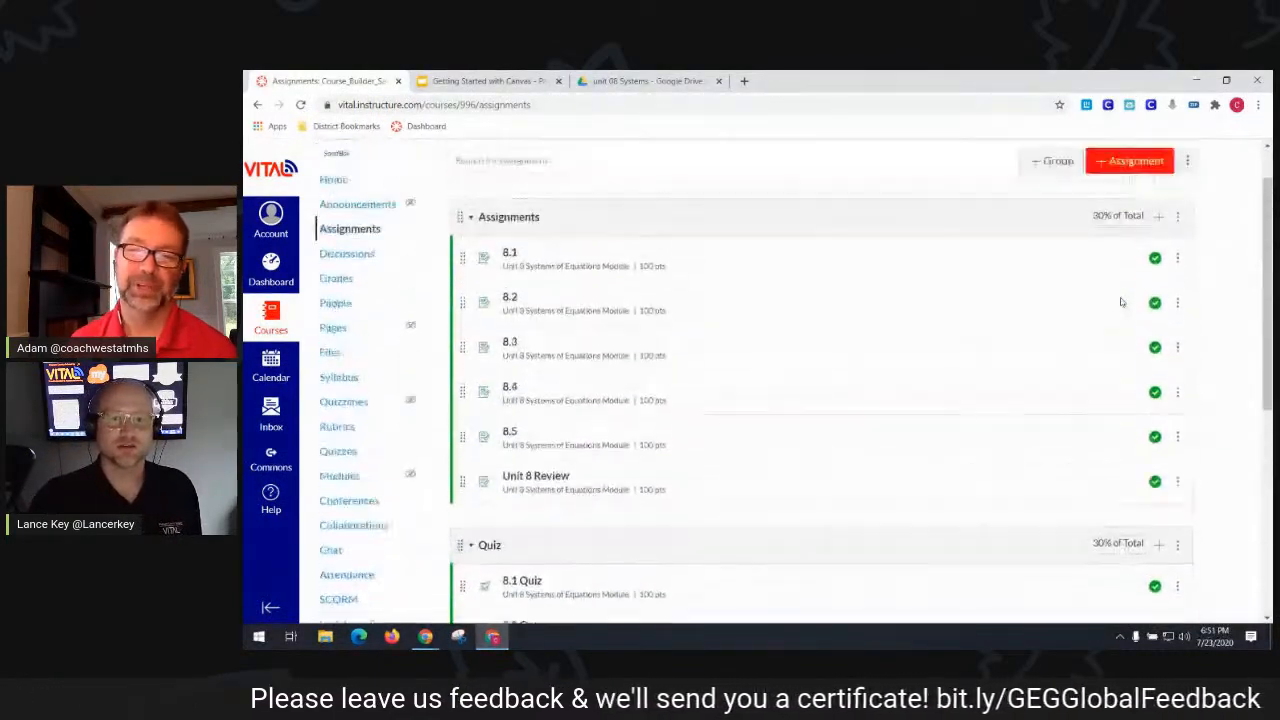
click(1187, 216)
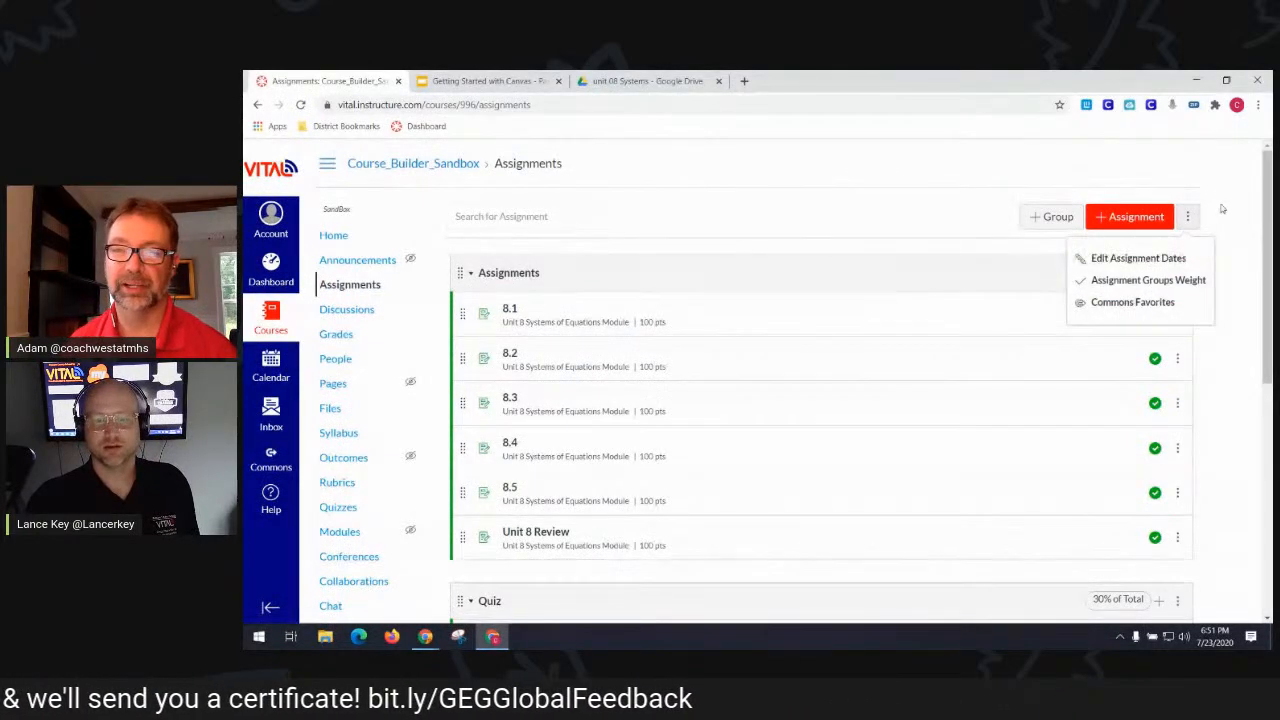
click(1188, 217)
click(1190, 219)
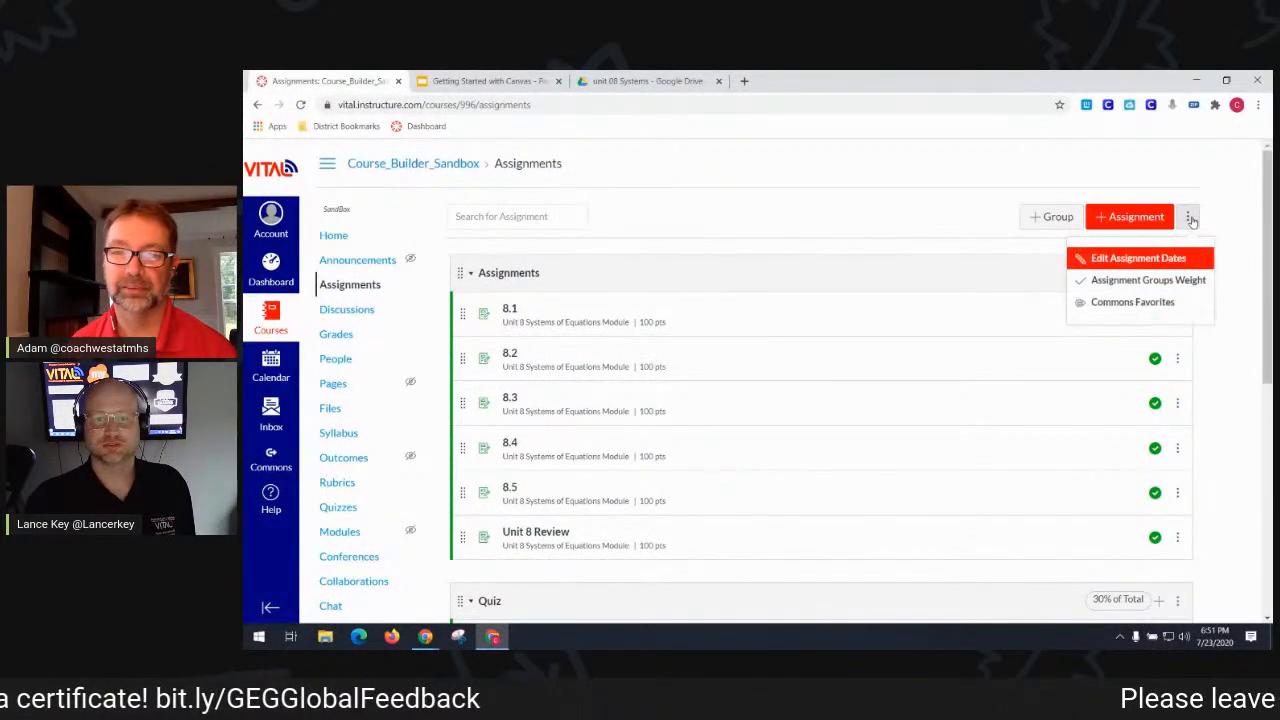
click(1180, 283)
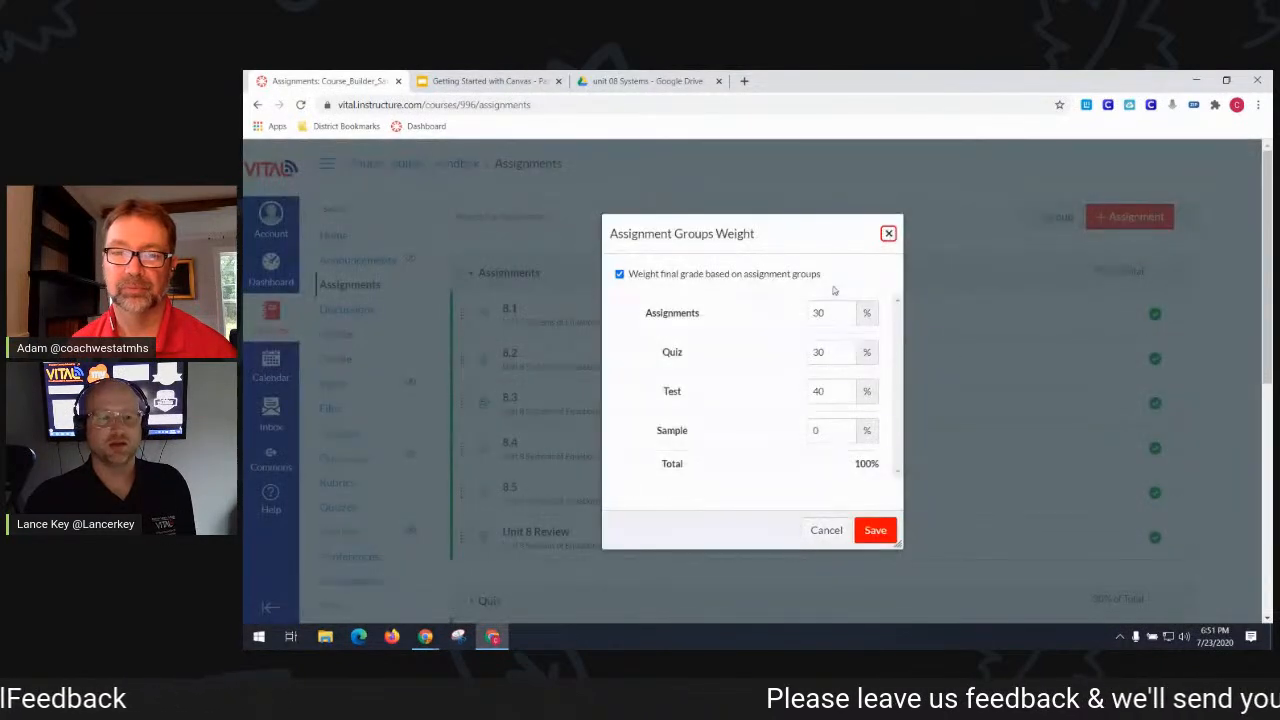
click(830, 532)
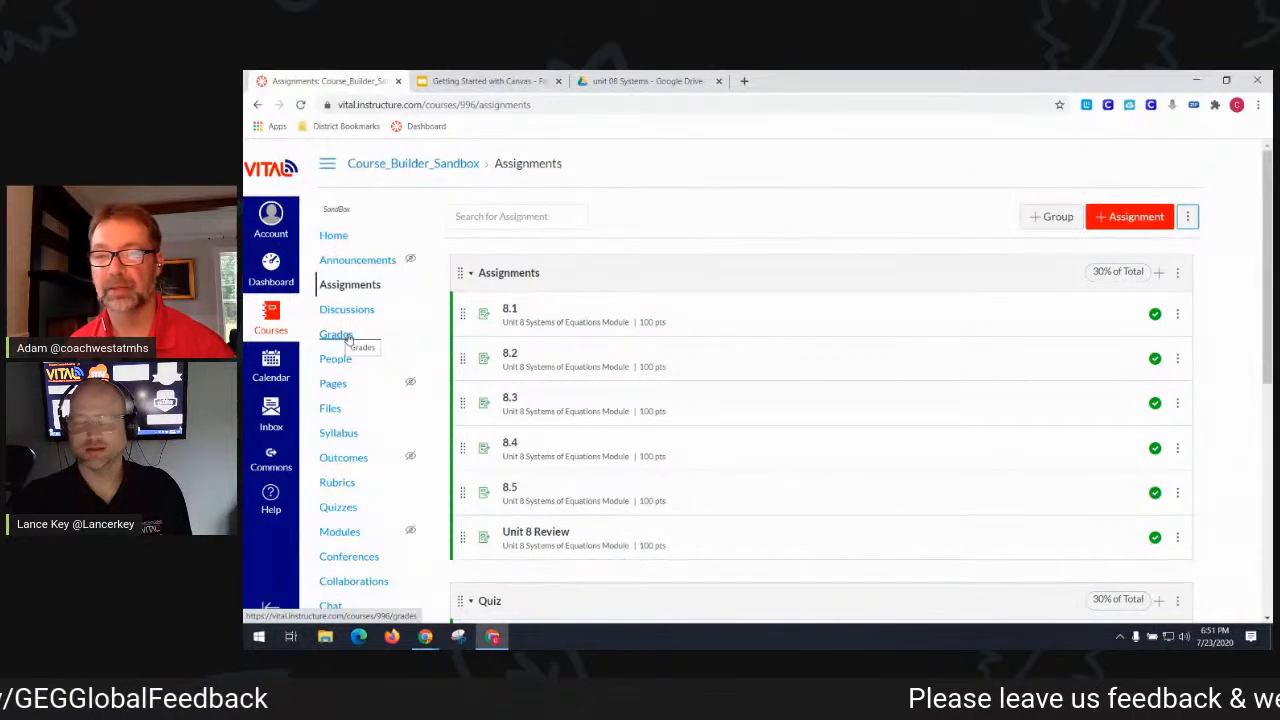
- Move the gradebook's Total column to the front, then return to the Getting Started with Canvas slides
click(347, 336)
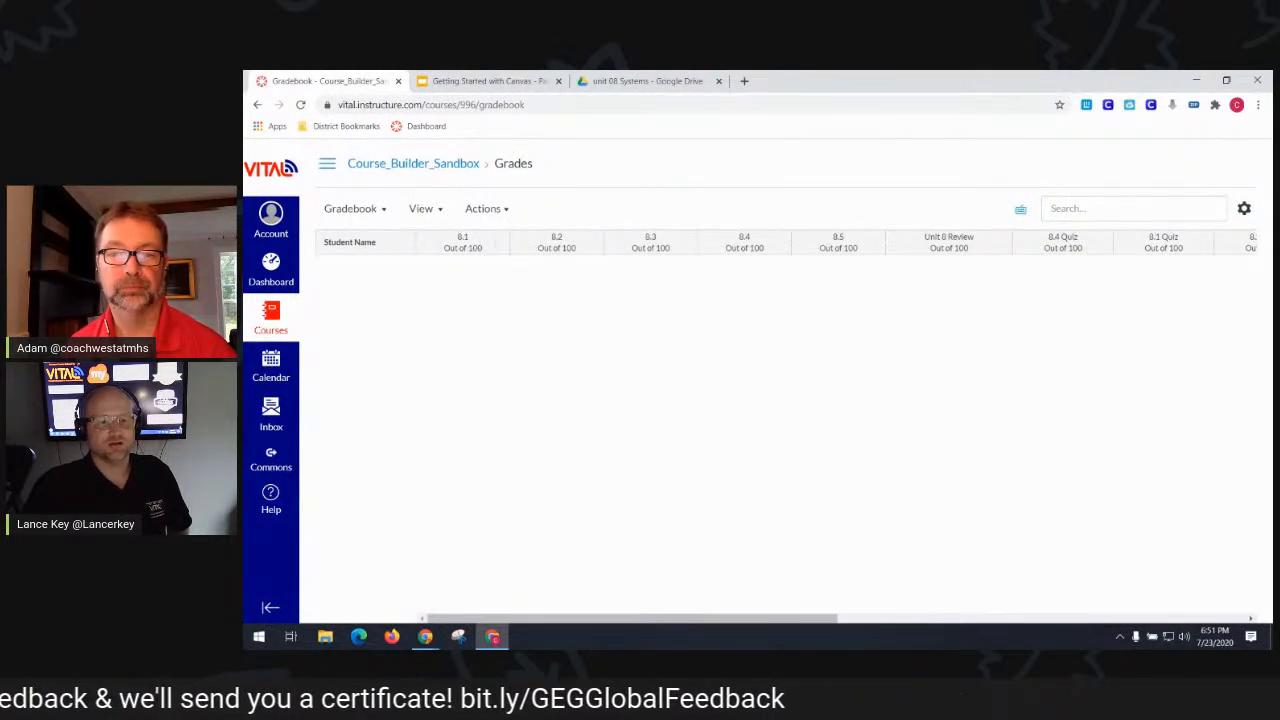
drag(830, 619, 1236, 624)
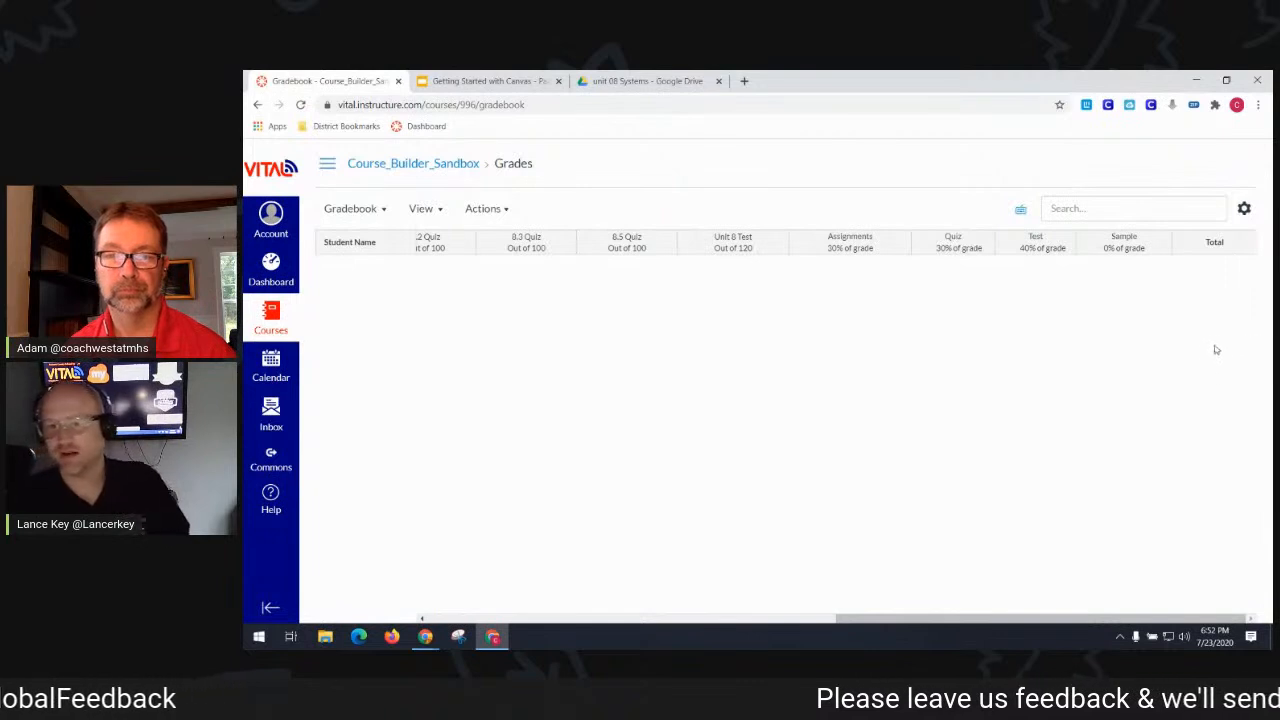
click(1245, 243)
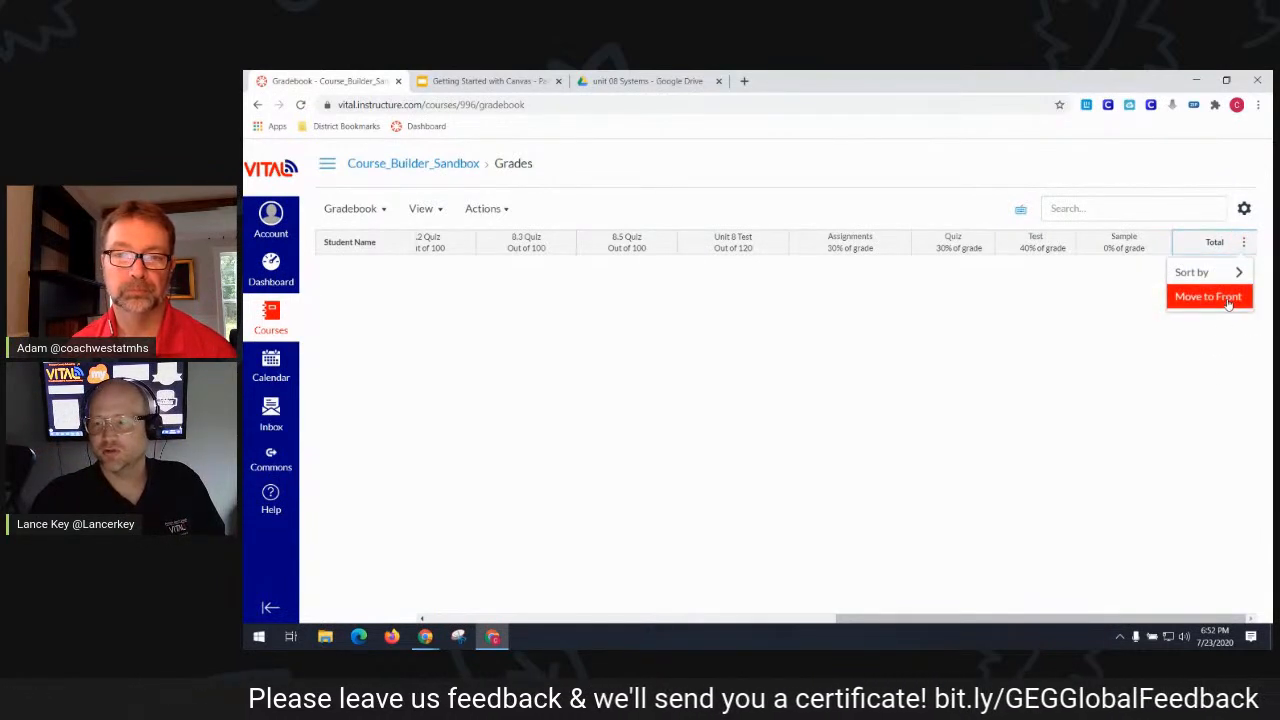
click(1228, 297)
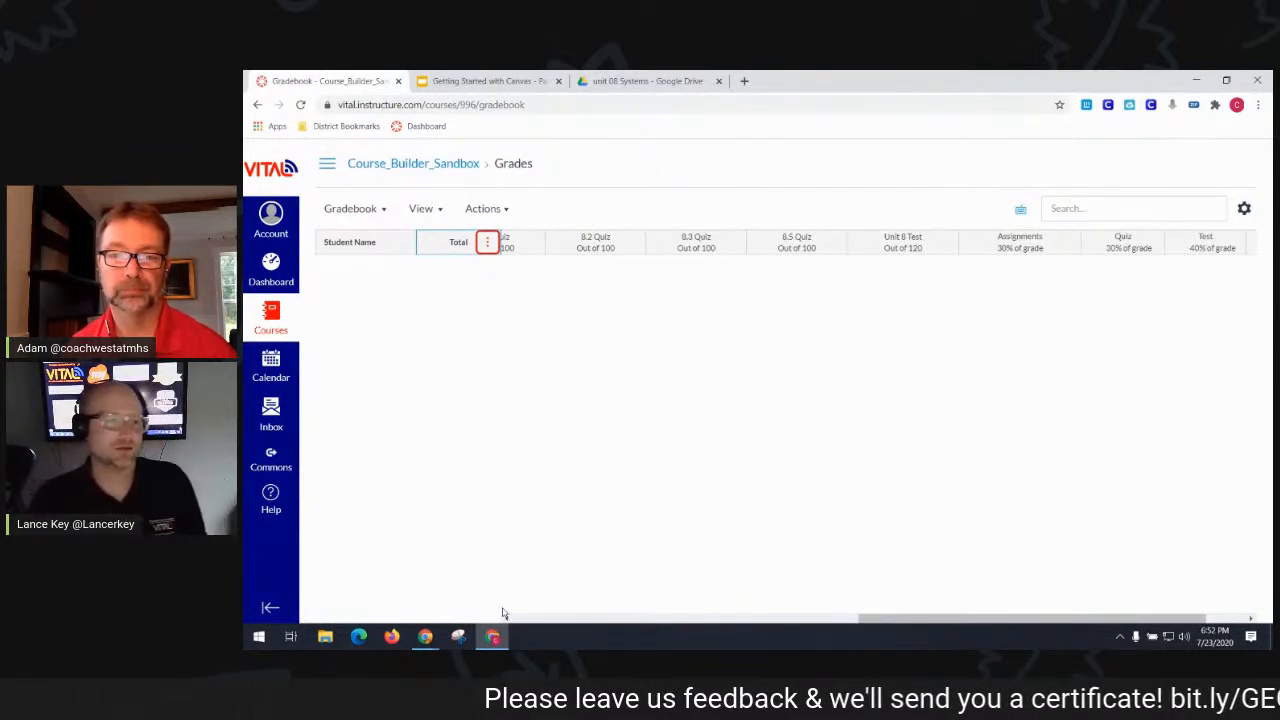
click(470, 80)
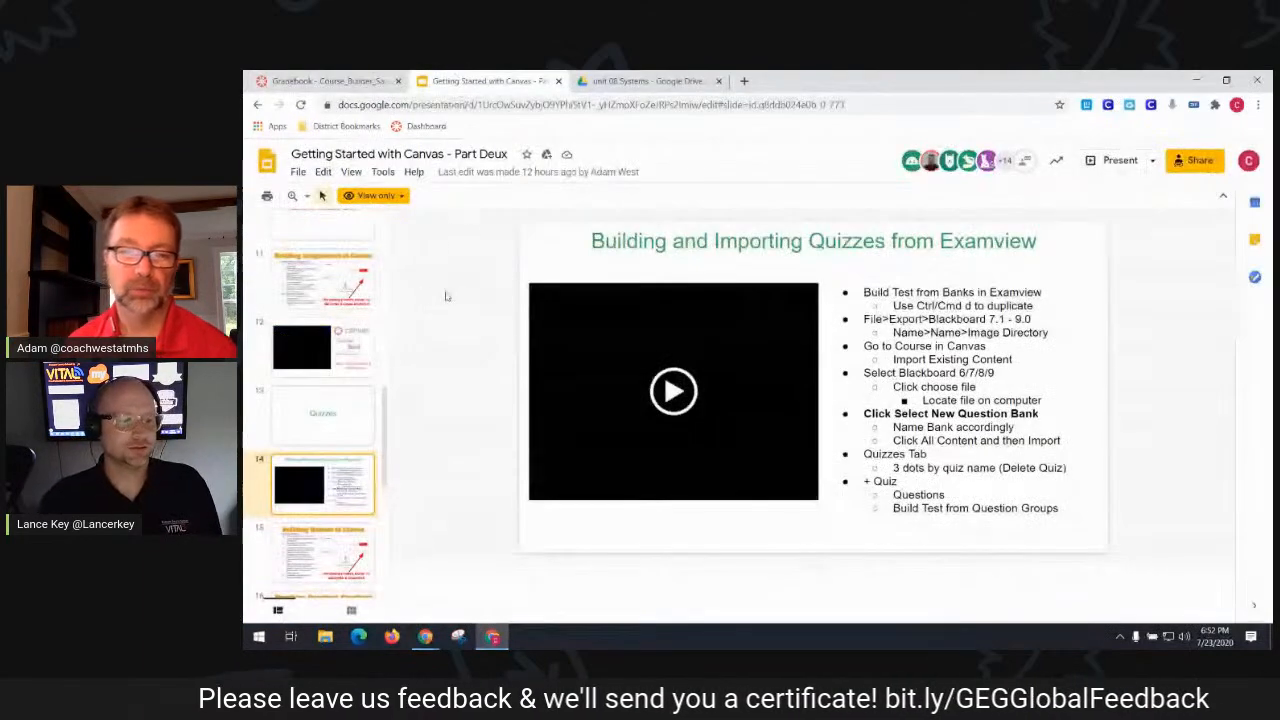
- Show slide 18, External Tools, then go back to the Canvas gradebook
scroll(327, 382, down, 5)
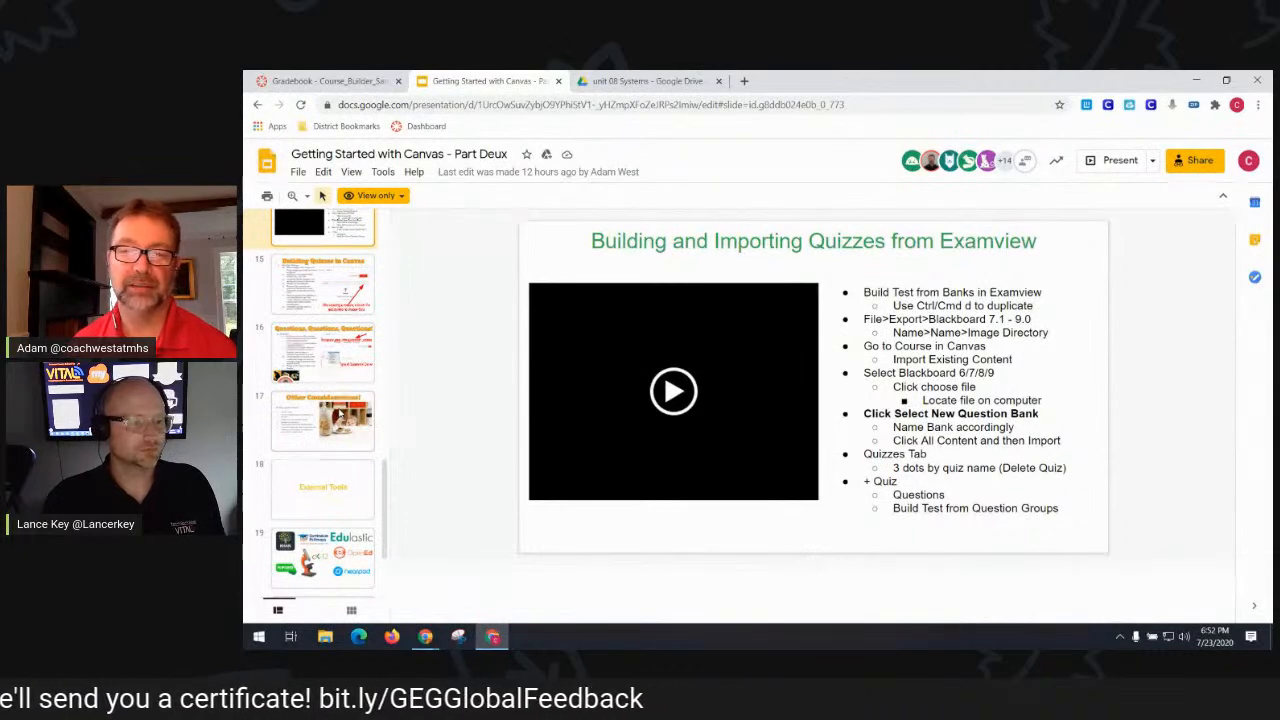
click(337, 498)
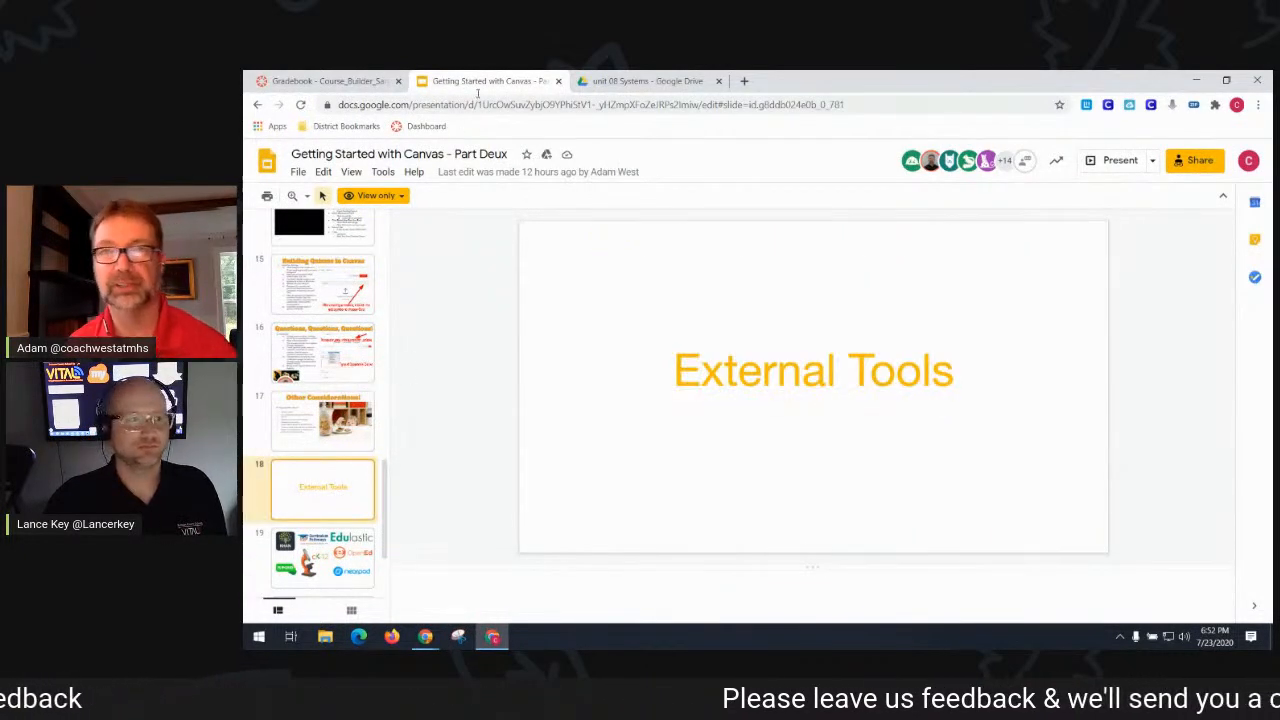
click(325, 80)
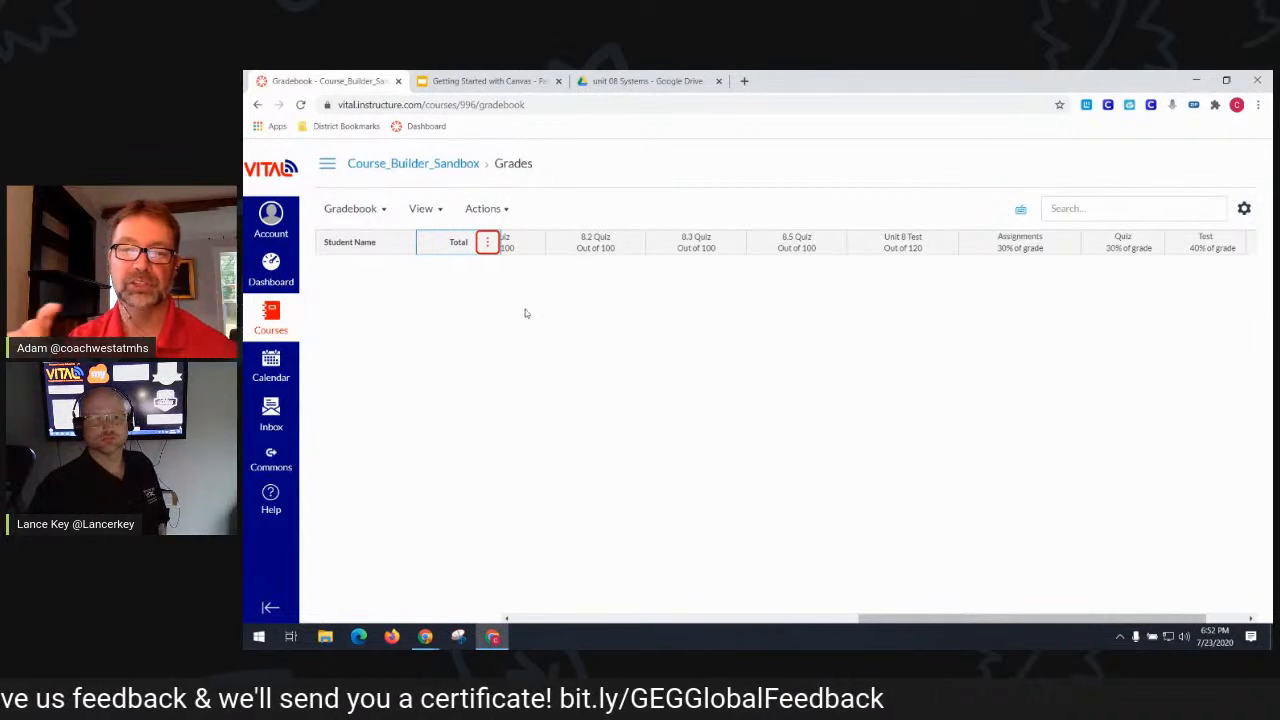
- Check the gradebook Import/Export options without changes, then return to the External Tools slide
click(500, 214)
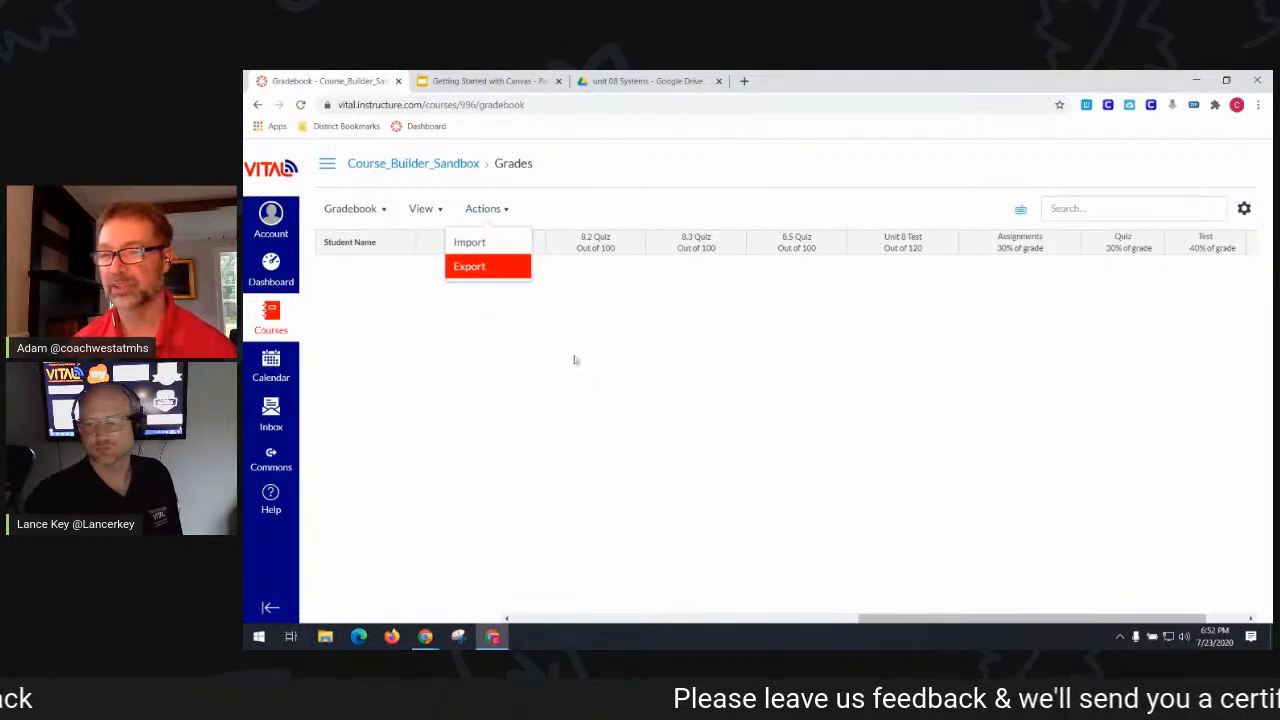
click(606, 427)
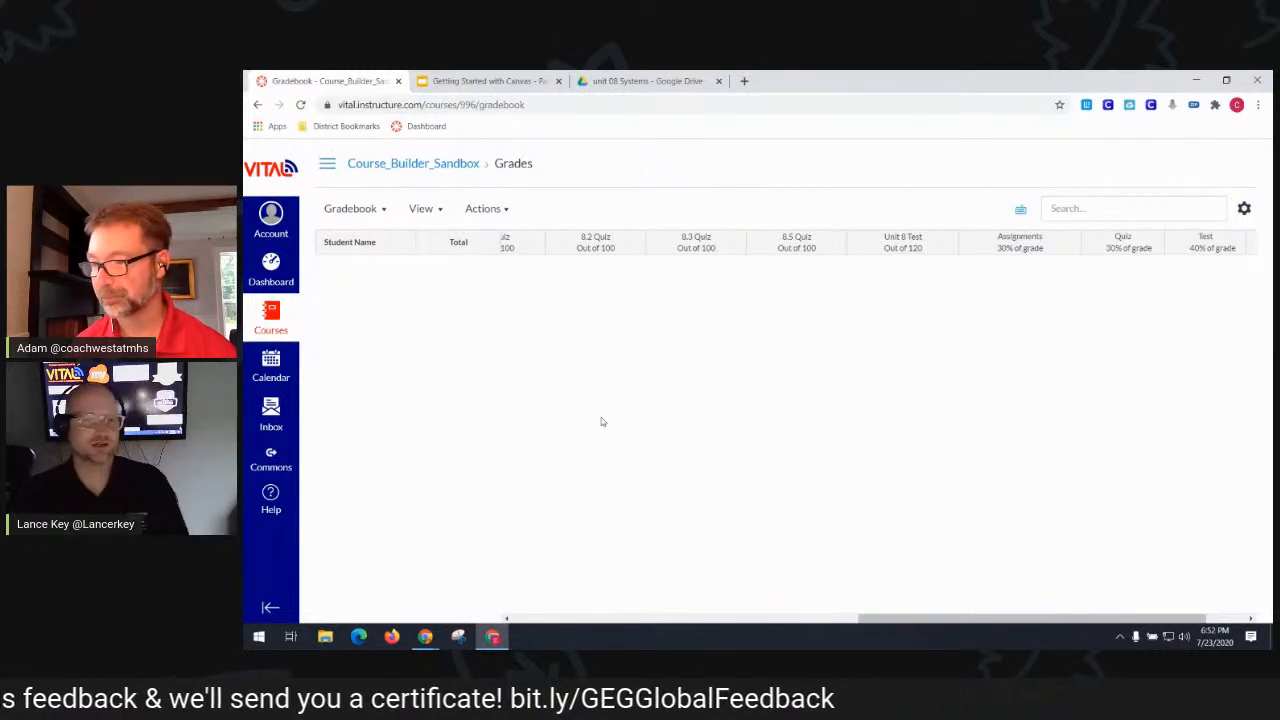
click(458, 80)
scroll(327, 476, down, 2)
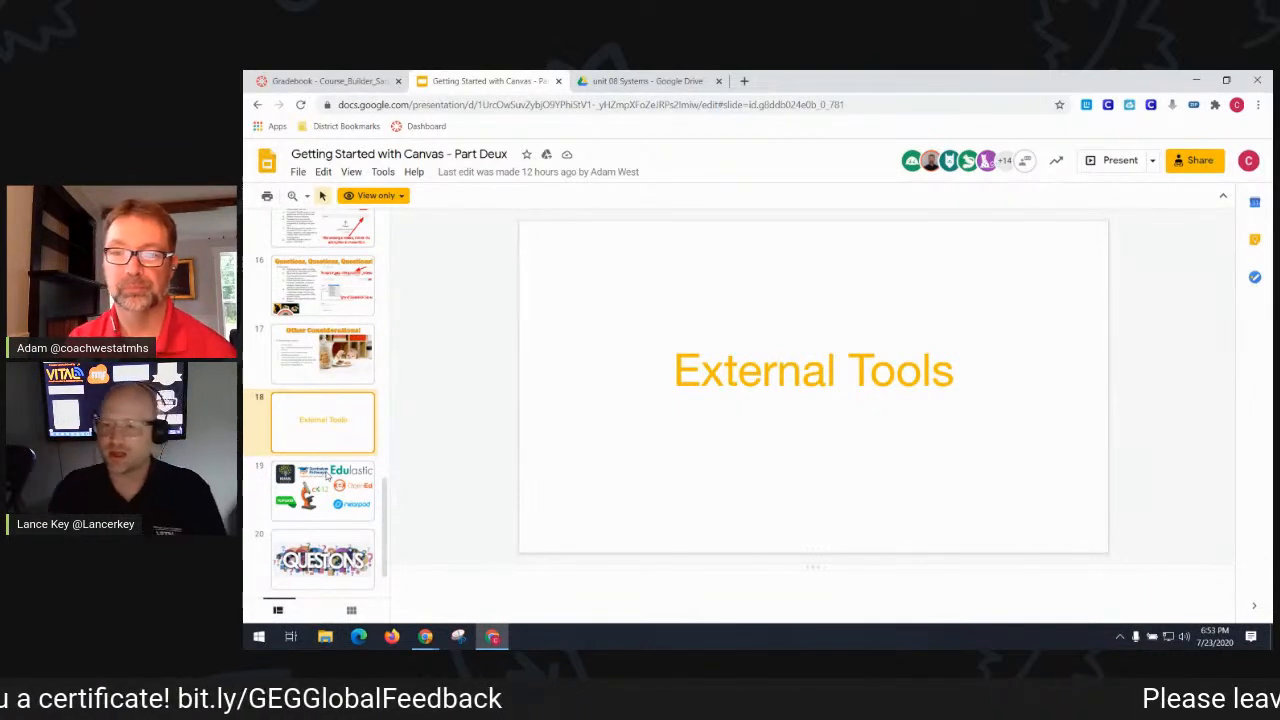
- Show slide 19's external tool logos (Khan Academy, Nearpod, etc.), then advance to slide 20, QUESTIONS
click(336, 500)
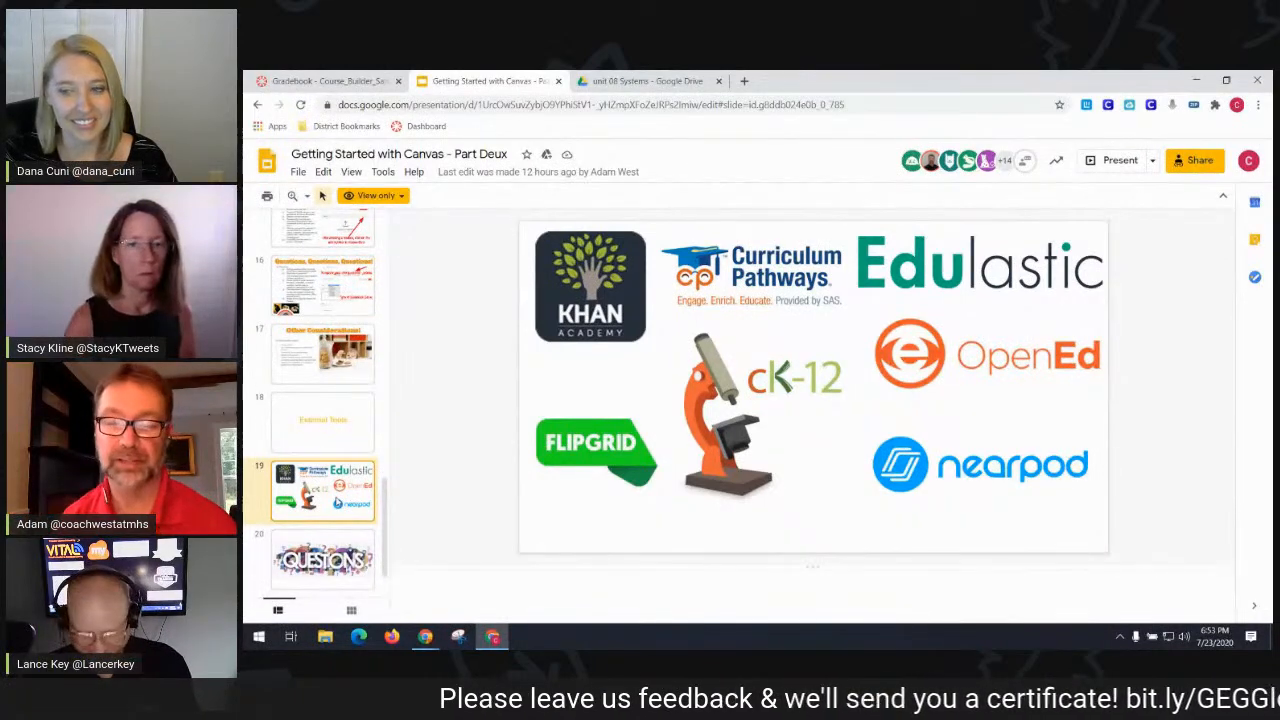
key(Down)
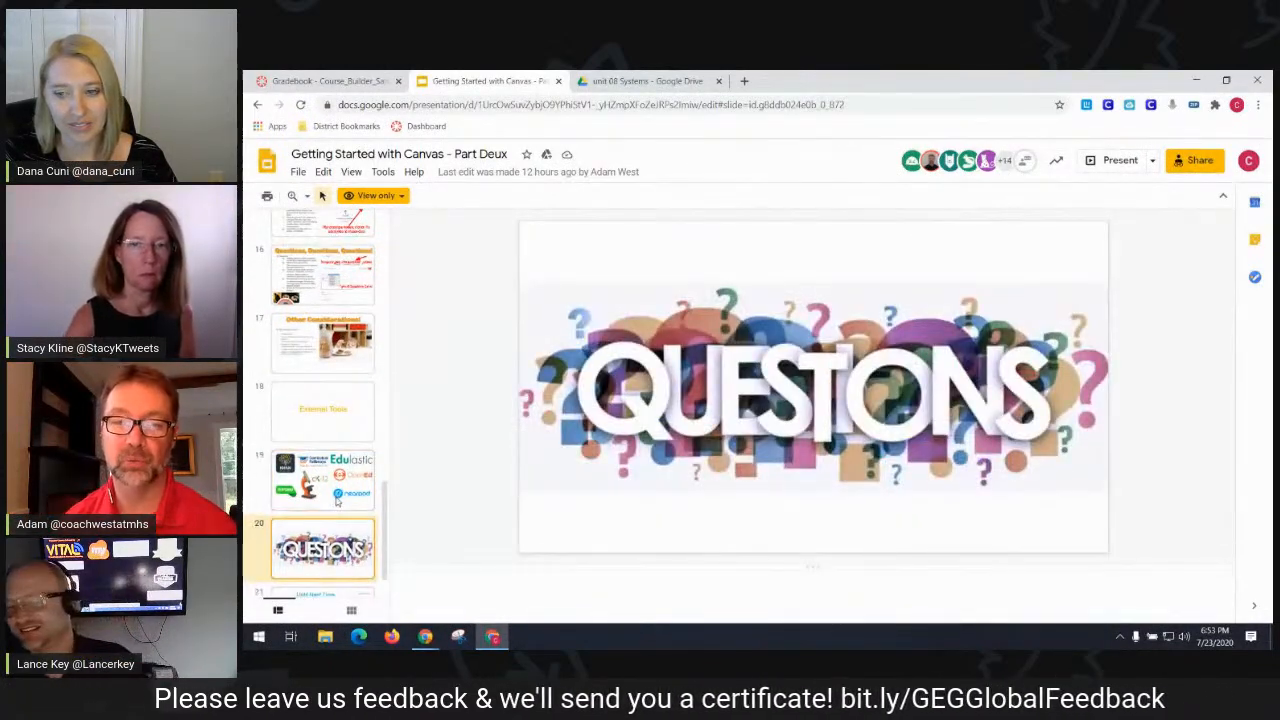